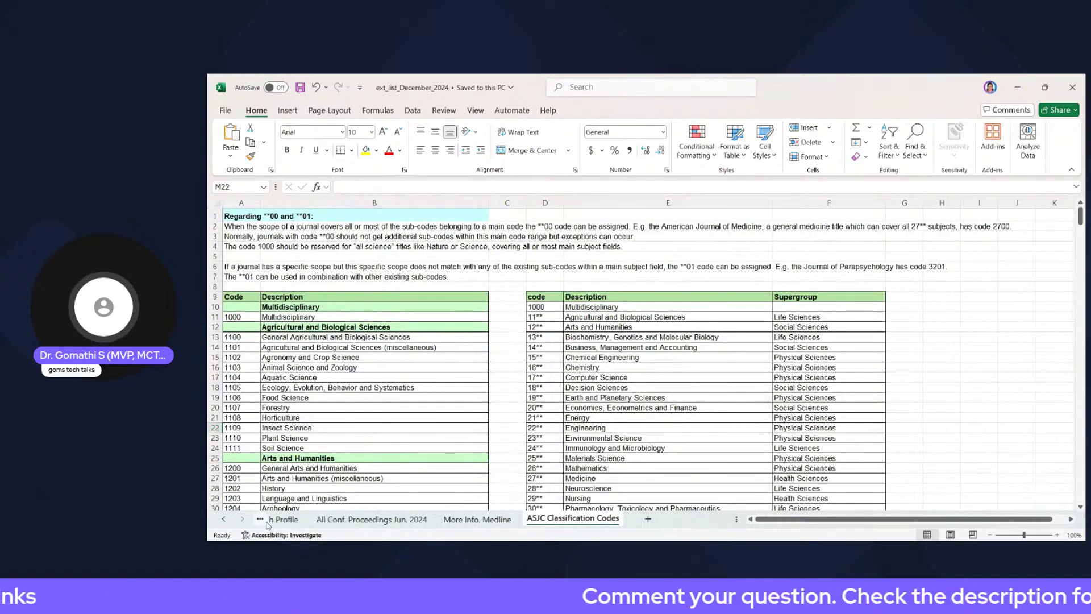
Step: Switch to the Scopus Sources Dec. 2024 sheet at its header row
{"action": "key", "text": "ctrl+Page_Up"}
{"action": "key", "text": "ctrl+Page_Up"}
{"action": "key", "text": "ctrl+Page_Up"}
{"action": "key", "text": "ctrl+Page_Up"}
{"action": "key", "text": "ctrl+Page_Up"}
{"action": "key", "text": "ctrl+Page_Up"}
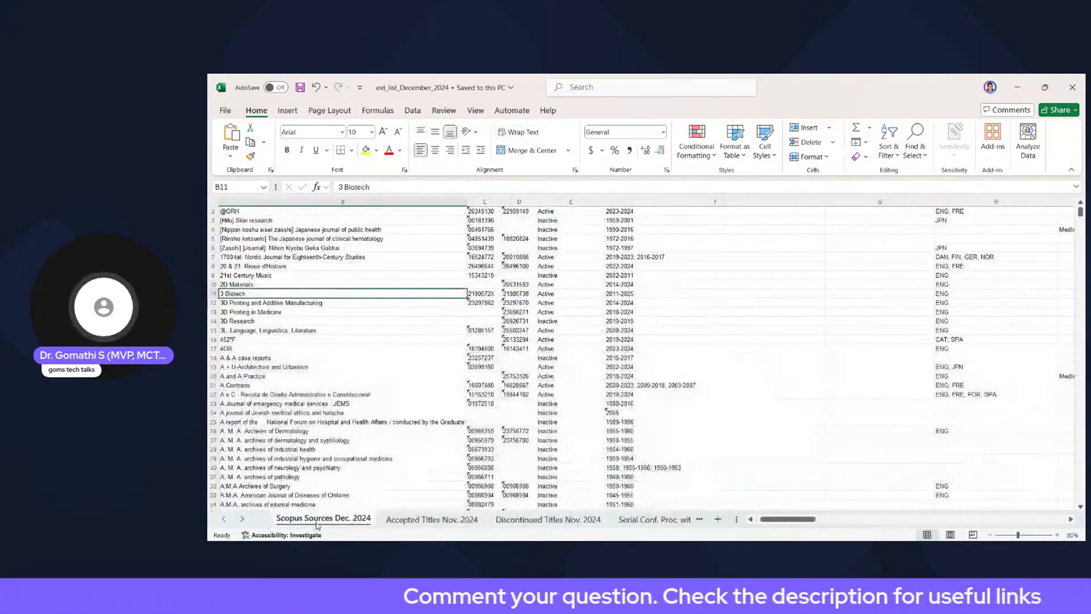
{"action": "scroll", "coordinate": [304, 341], "scroll_direction": "up", "scroll_amount": 1}
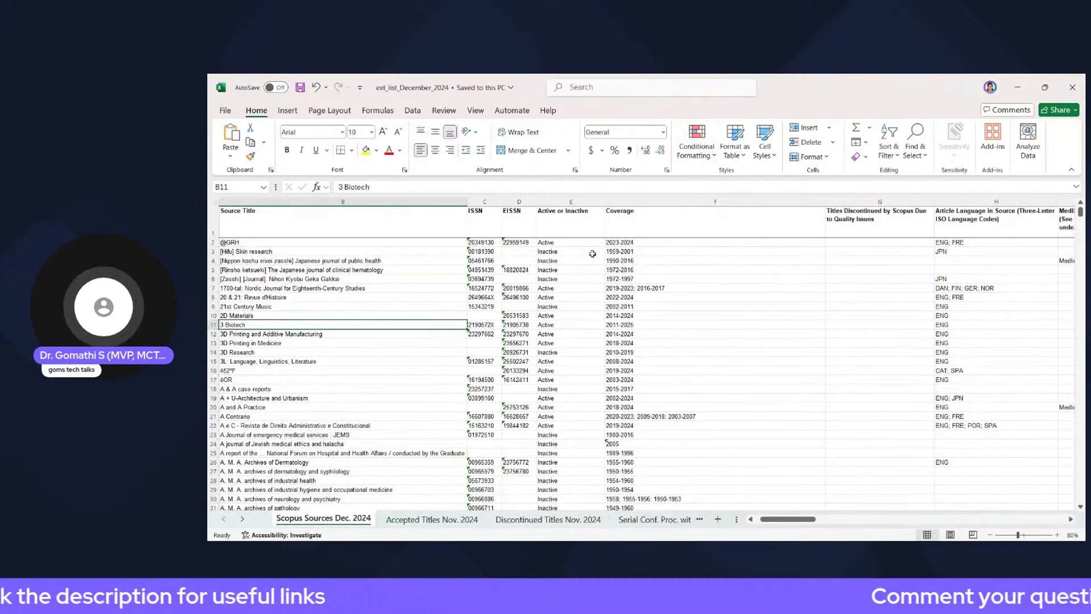
Step: Enlarge the sheet to 100% zoom and examine the Active or Inactive and Coverage columns
{"action": "left_click", "coordinate": [631, 242]}
{"action": "left_click", "coordinate": [633, 208]}
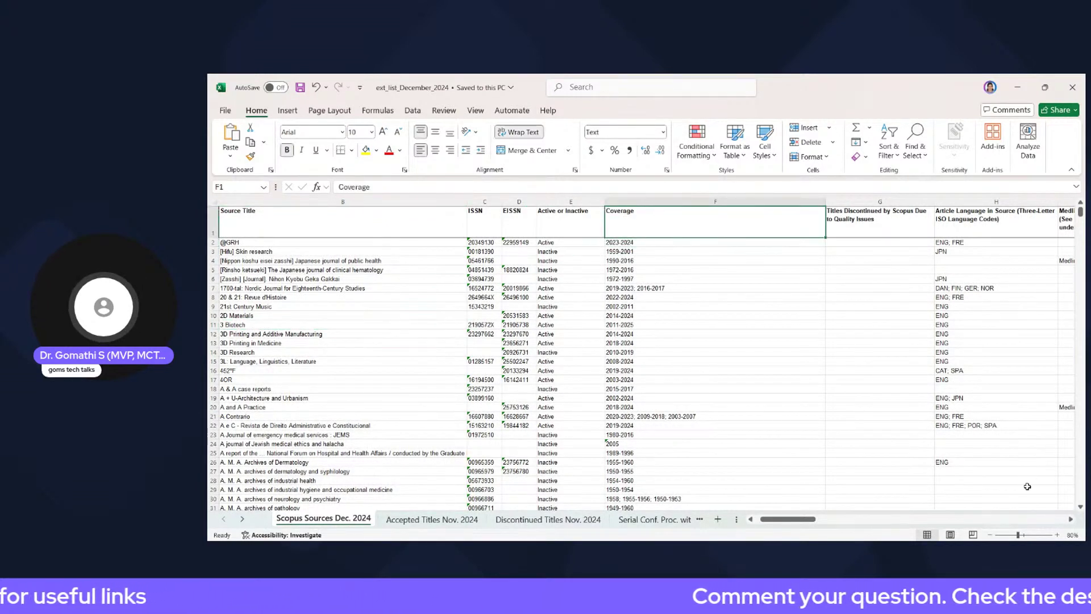
{"action": "left_click", "coordinate": [1055, 534]}
{"action": "left_click", "coordinate": [1055, 534]}
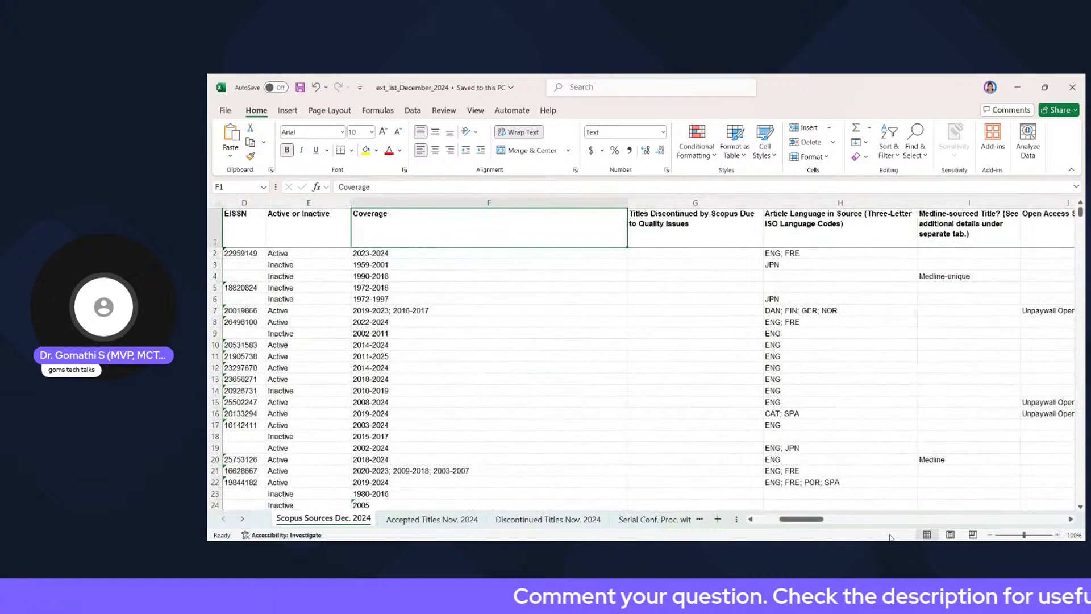
{"action": "mouse_move", "coordinate": [803, 522]}
{"action": "left_mouse_down"}
{"action": "mouse_move", "coordinate": [824, 523]}
{"action": "mouse_move", "coordinate": [789, 523]}
{"action": "left_mouse_up"}
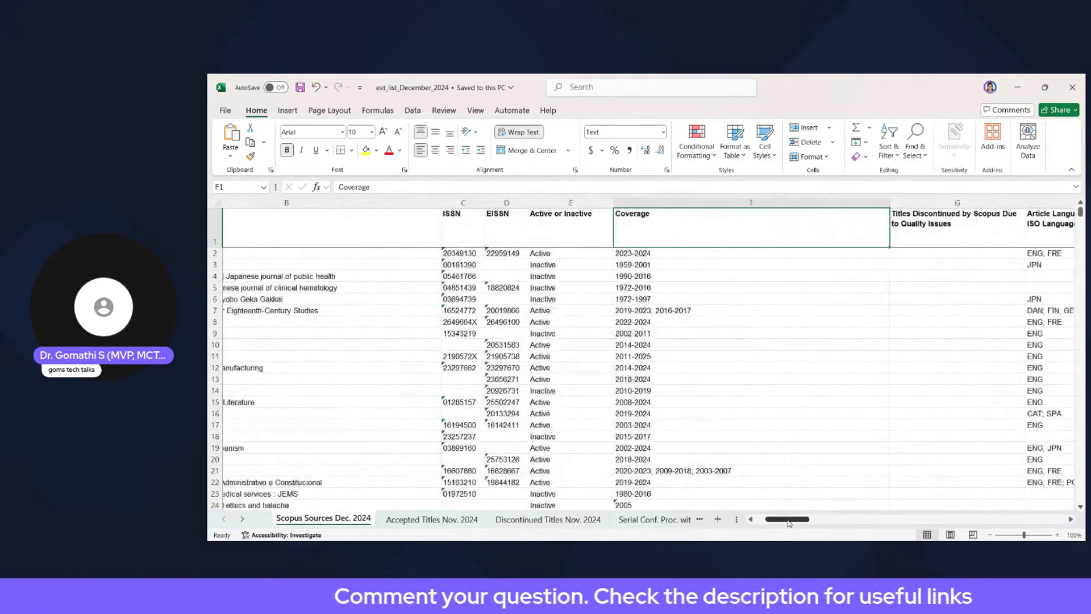
{"action": "left_click", "coordinate": [650, 256]}
{"action": "left_click", "coordinate": [546, 254]}
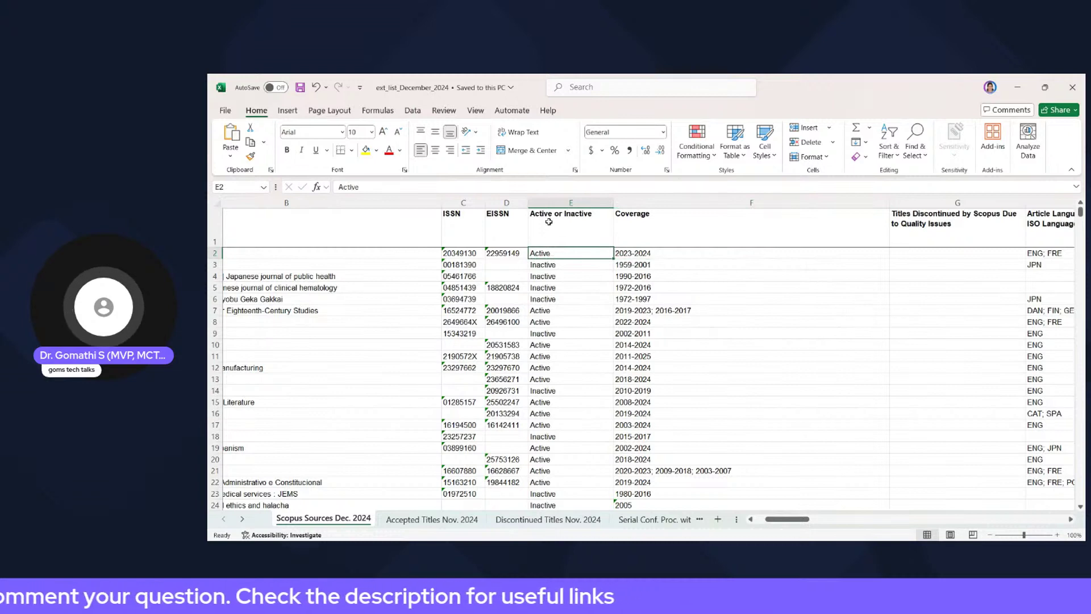
{"action": "left_click_drag", "start_coordinate": [548, 219], "coordinate": [693, 287]}
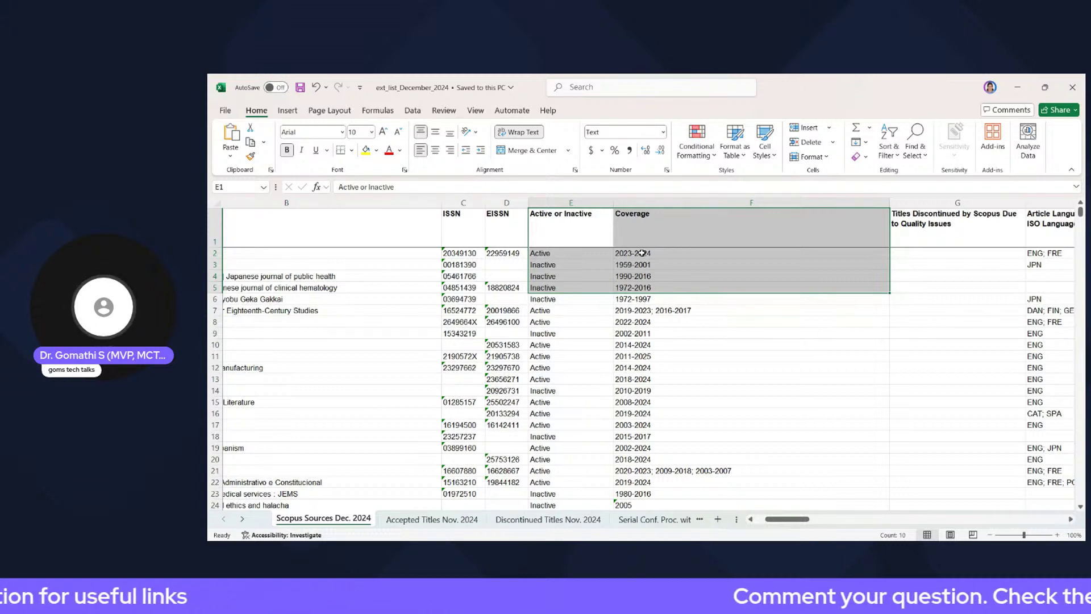
Step: Add filters to the header row and filter the Active or Inactive column to Active titles only
{"action": "left_click", "coordinate": [547, 229]}
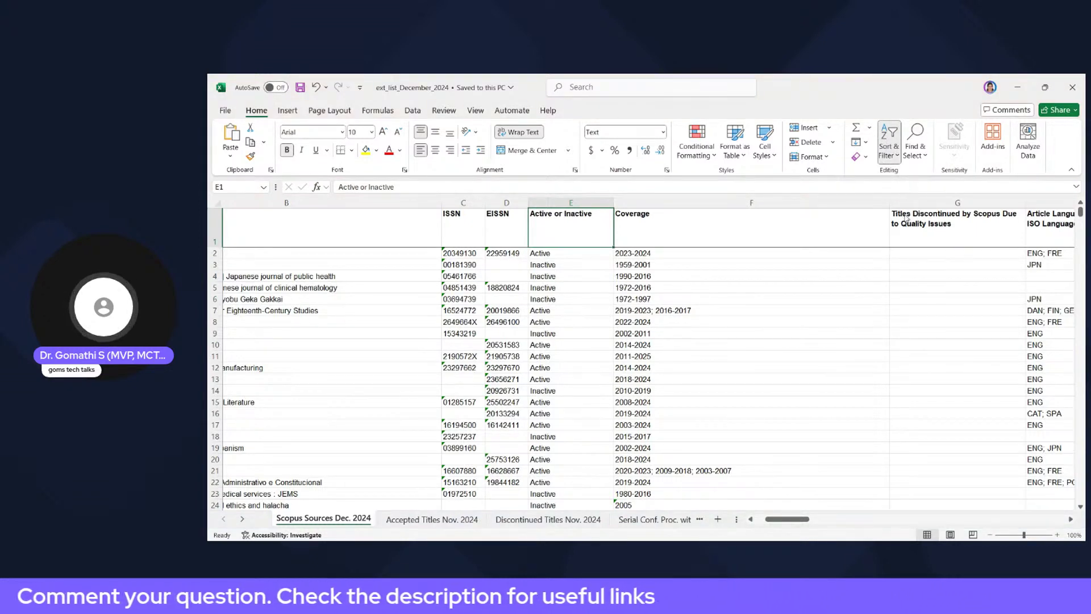
{"action": "key", "text": "ctrl+shift+l"}
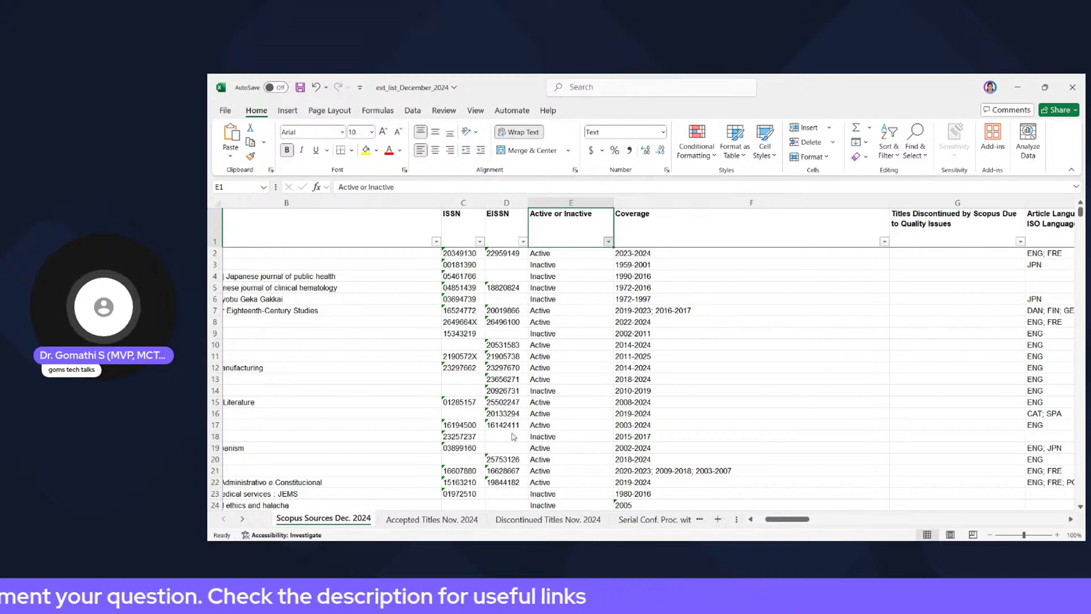
{"action": "left_click", "coordinate": [563, 493]}
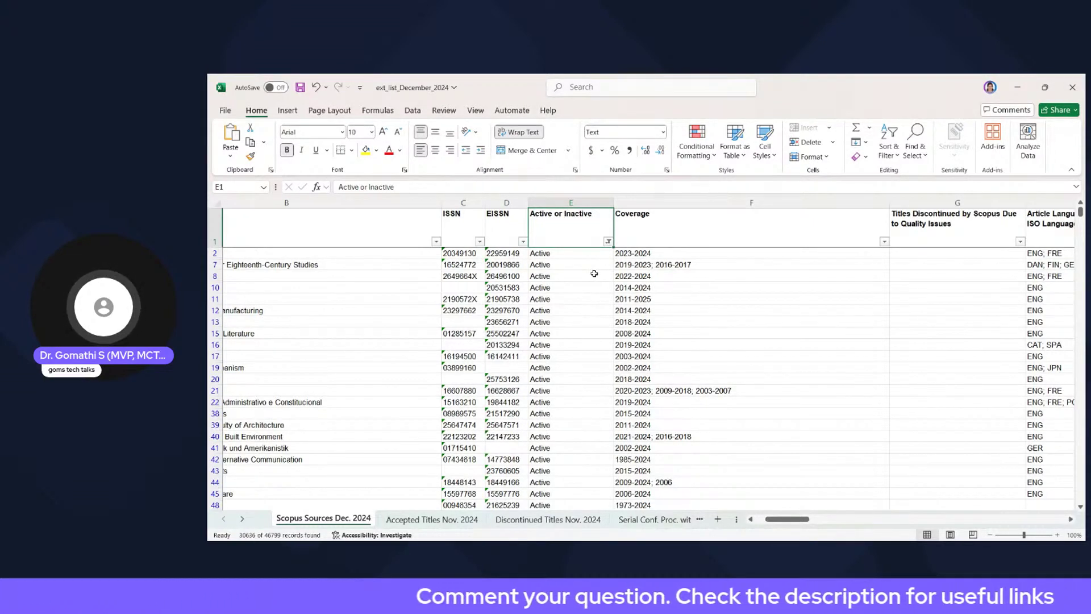
Step: Copy the visible cells of E1:F12 and examine the coverage years of the active titles
{"action": "left_click_drag", "start_coordinate": [564, 224], "coordinate": [678, 318]}
{"action": "key", "text": "ctrl+c"}
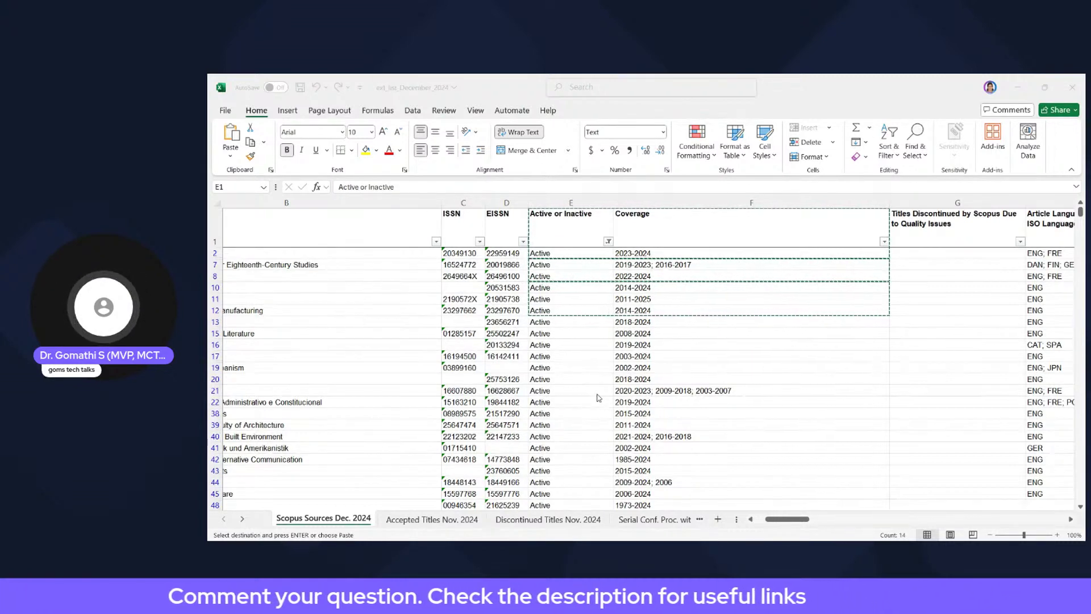
{"action": "left_click", "coordinate": [601, 369]}
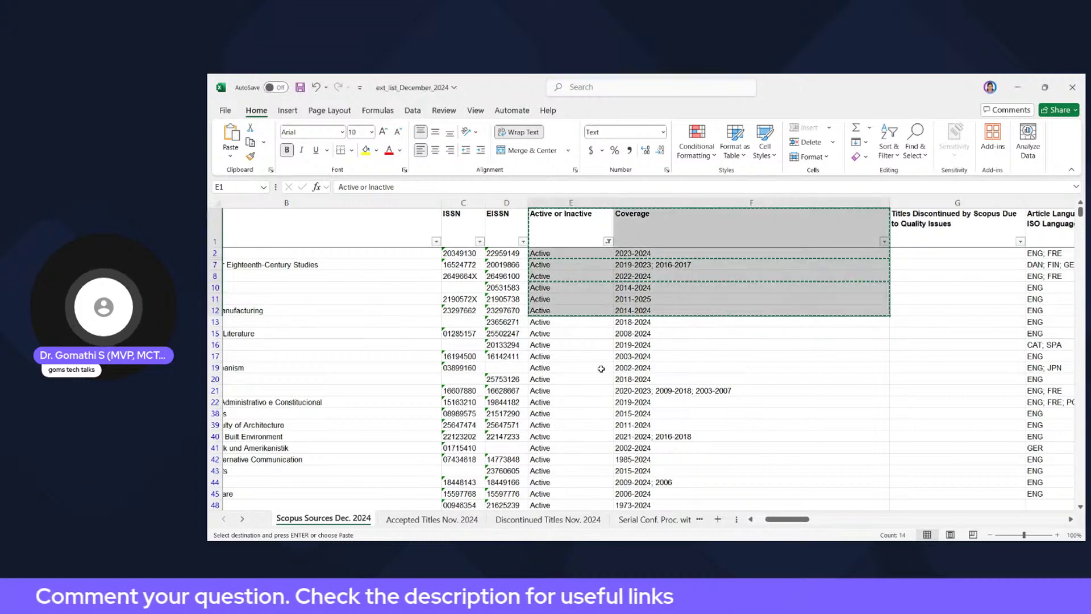
{"action": "left_click", "coordinate": [619, 265]}
{"action": "left_click", "coordinate": [642, 299]}
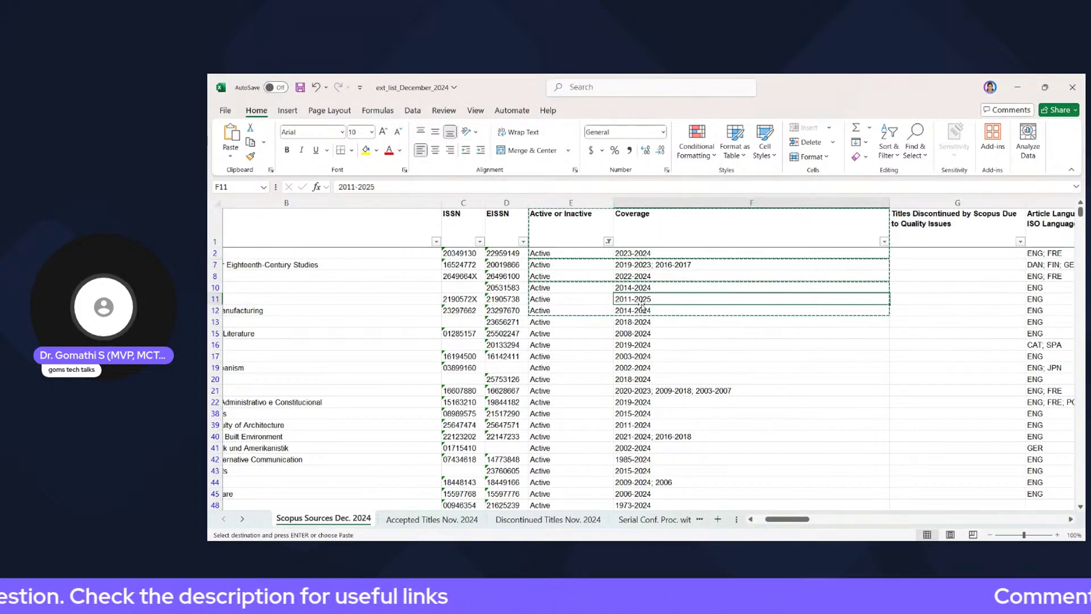
{"action": "left_click", "coordinate": [648, 256]}
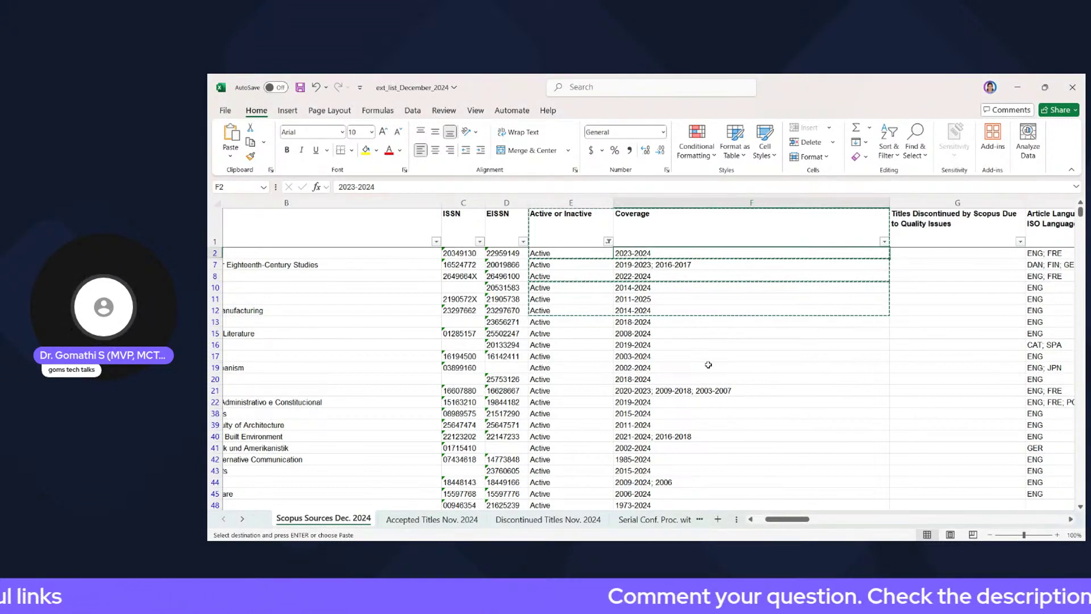
{"action": "left_click", "coordinate": [708, 366]}
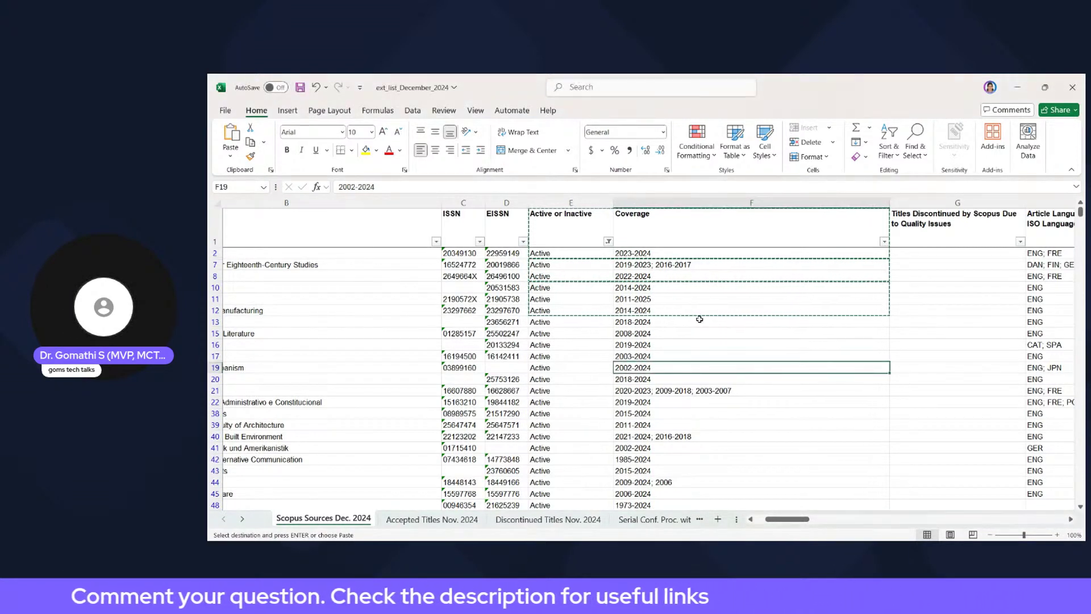
{"action": "left_click", "coordinate": [750, 354]}
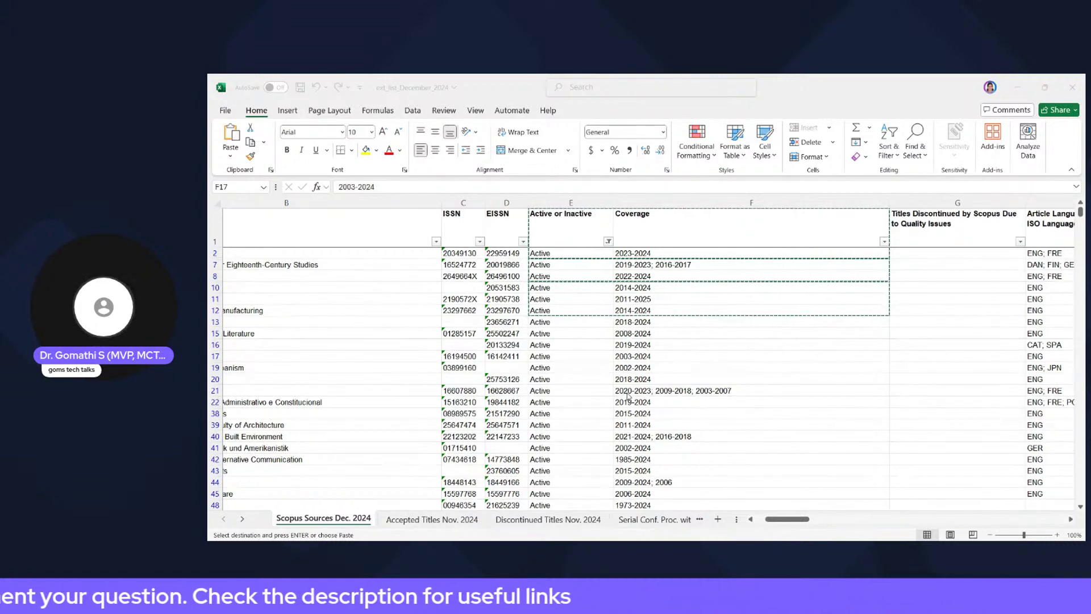
{"action": "left_click", "coordinate": [627, 393]}
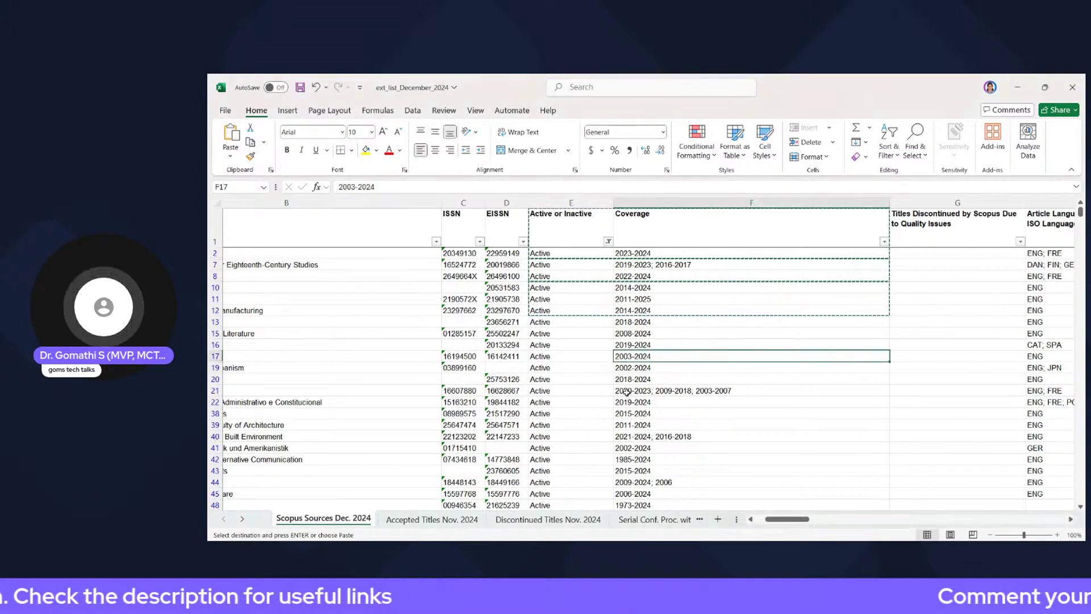
Step: Filter the Coverage column to entries that contain 2025
{"action": "scroll", "coordinate": [721, 438], "scroll_direction": "down", "scroll_amount": 1}
{"action": "scroll", "coordinate": [721, 438], "scroll_direction": "up", "scroll_amount": 1}
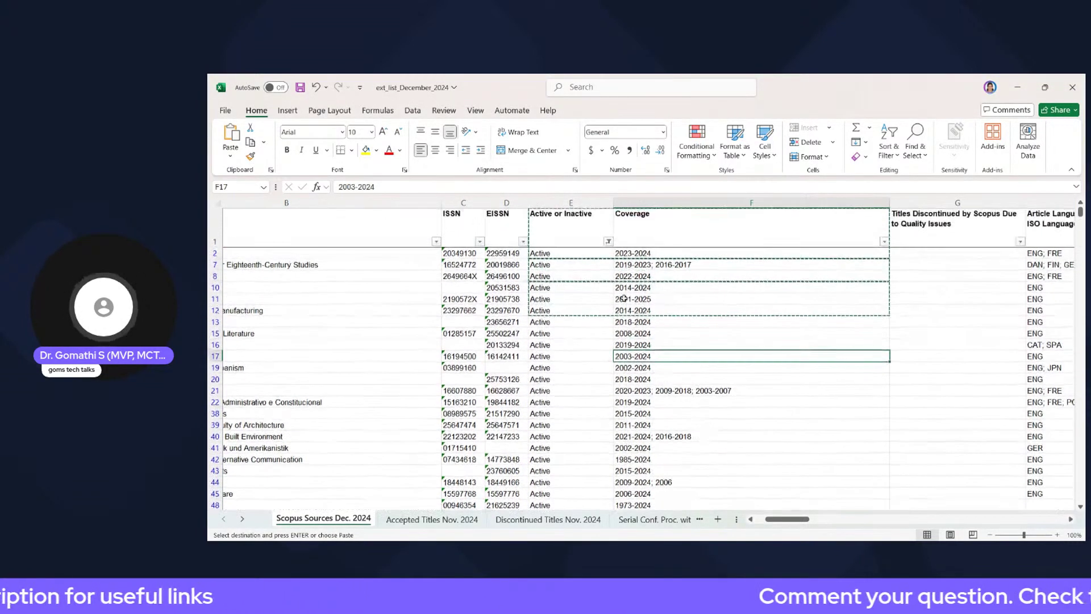
{"action": "left_click", "coordinate": [637, 311]}
{"action": "left_click", "coordinate": [647, 299]}
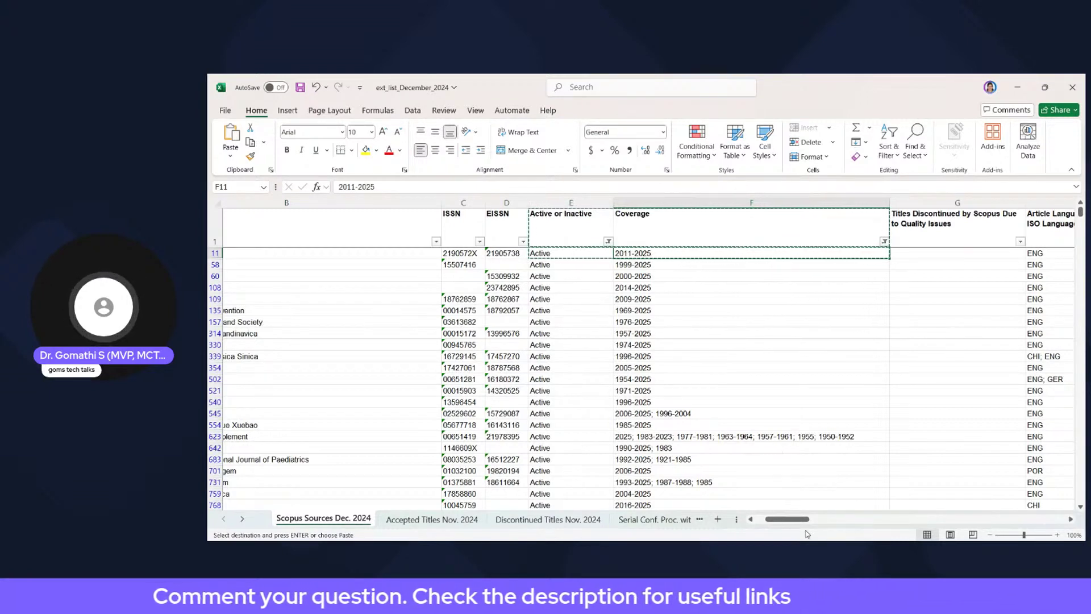
Step: Filter the Source Type column to Journal only
{"action": "left_click_drag", "start_coordinate": [787, 518], "coordinate": [729, 527]}
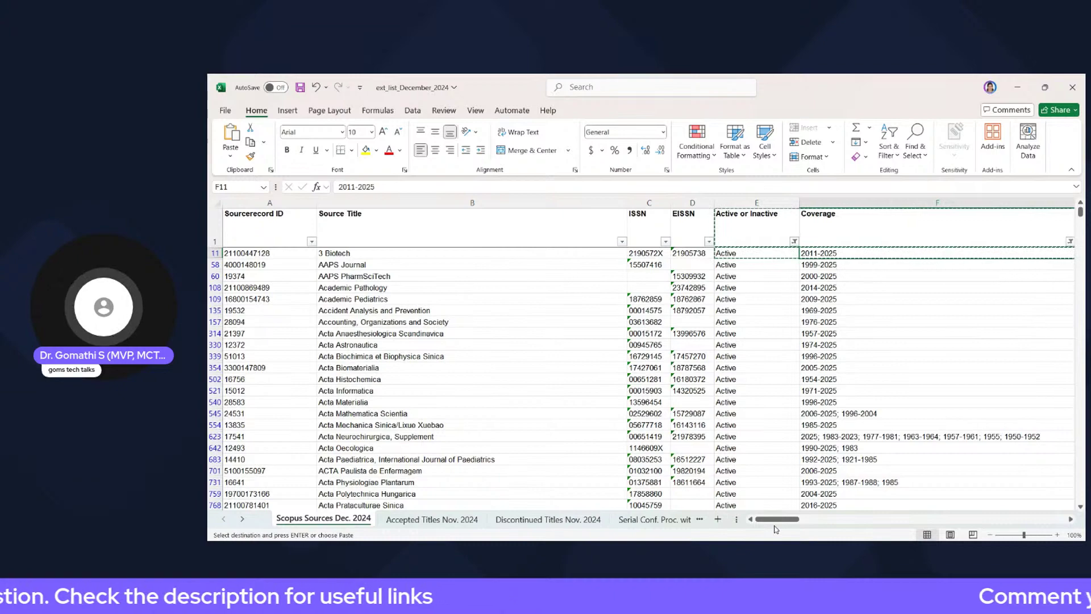
{"action": "left_click_drag", "start_coordinate": [790, 520], "coordinate": [830, 518]}
{"action": "left_click_drag", "start_coordinate": [830, 518], "coordinate": [851, 518]}
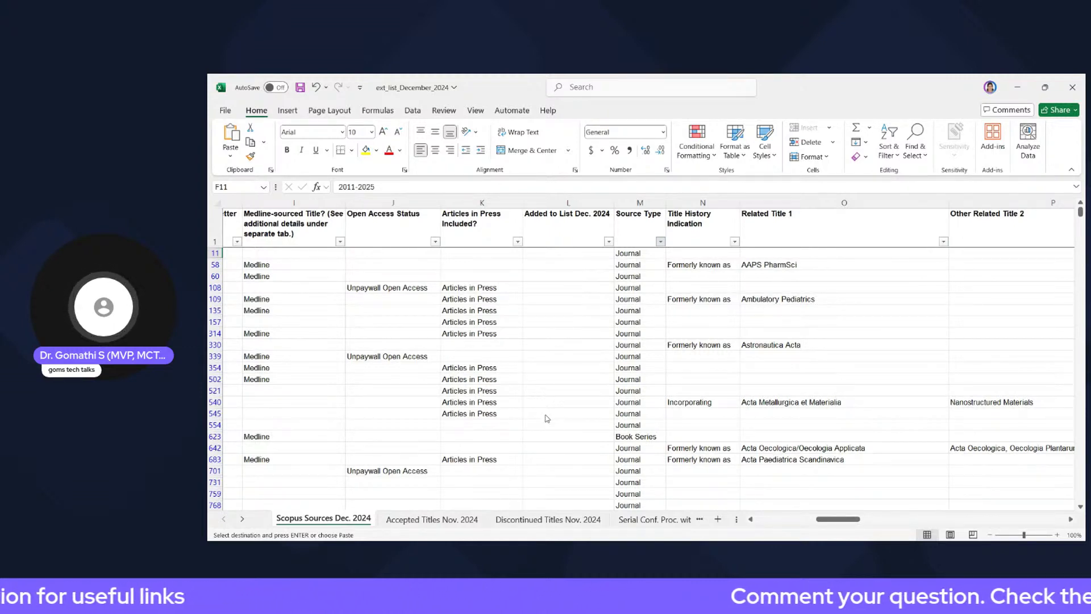
{"action": "left_click", "coordinate": [613, 495]}
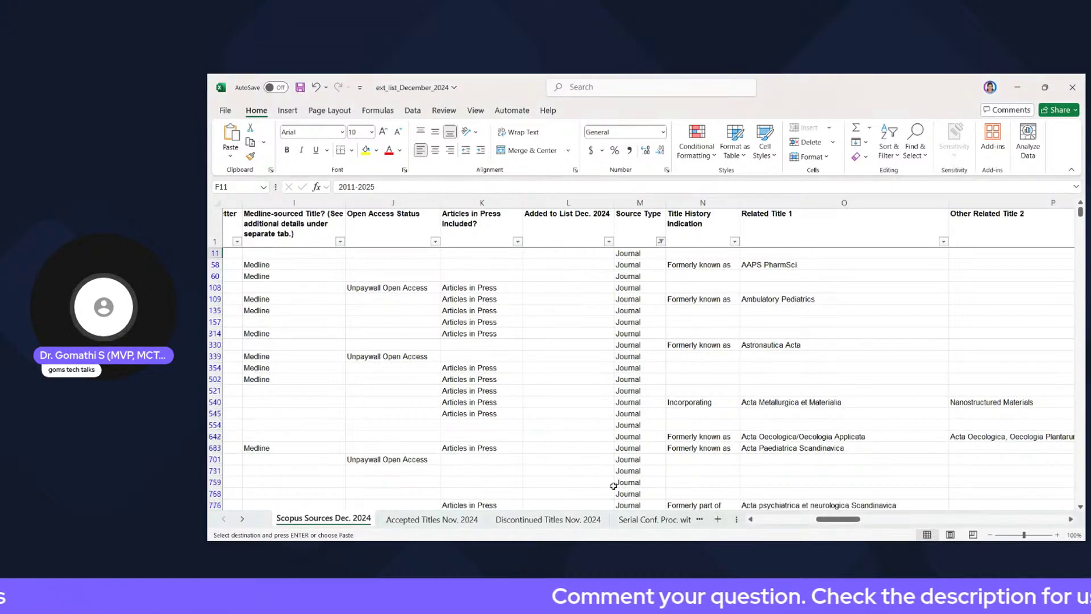
Step: Examine the publisher, ASJC code and subject area columns of the filtered journals
{"action": "left_click_drag", "start_coordinate": [834, 519], "coordinate": [892, 519]}
{"action": "left_click", "coordinate": [789, 200]}
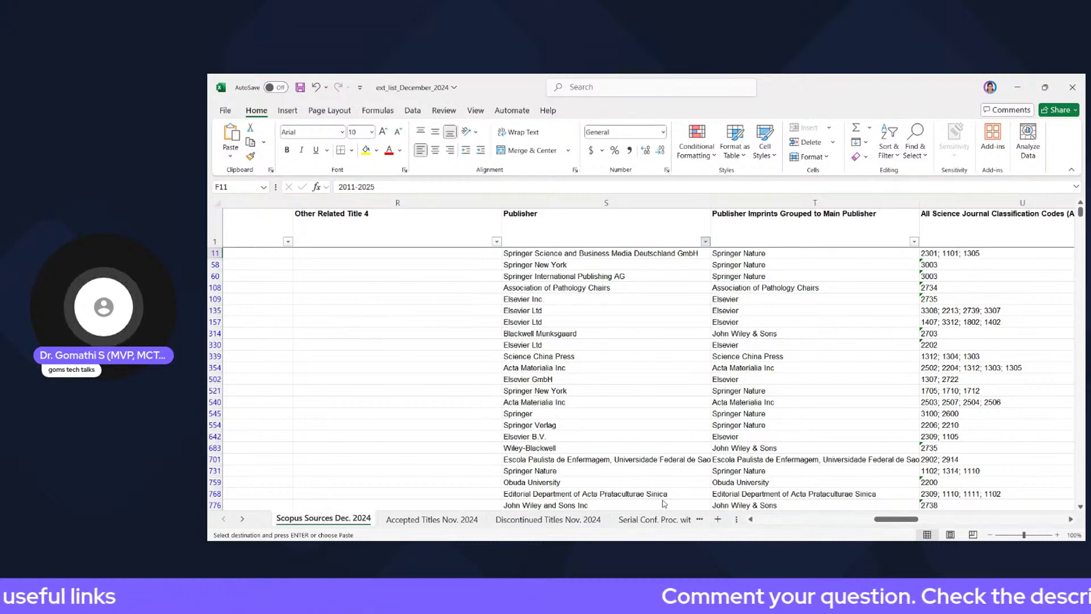
{"action": "left_click_drag", "start_coordinate": [911, 519], "coordinate": [952, 521]}
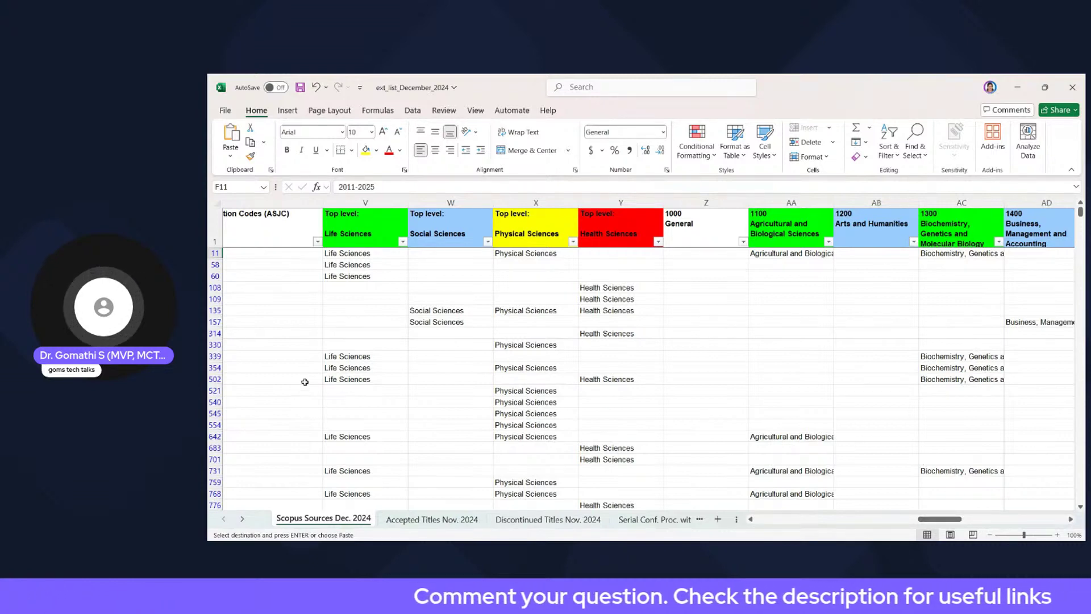
{"action": "left_click", "coordinate": [452, 203]}
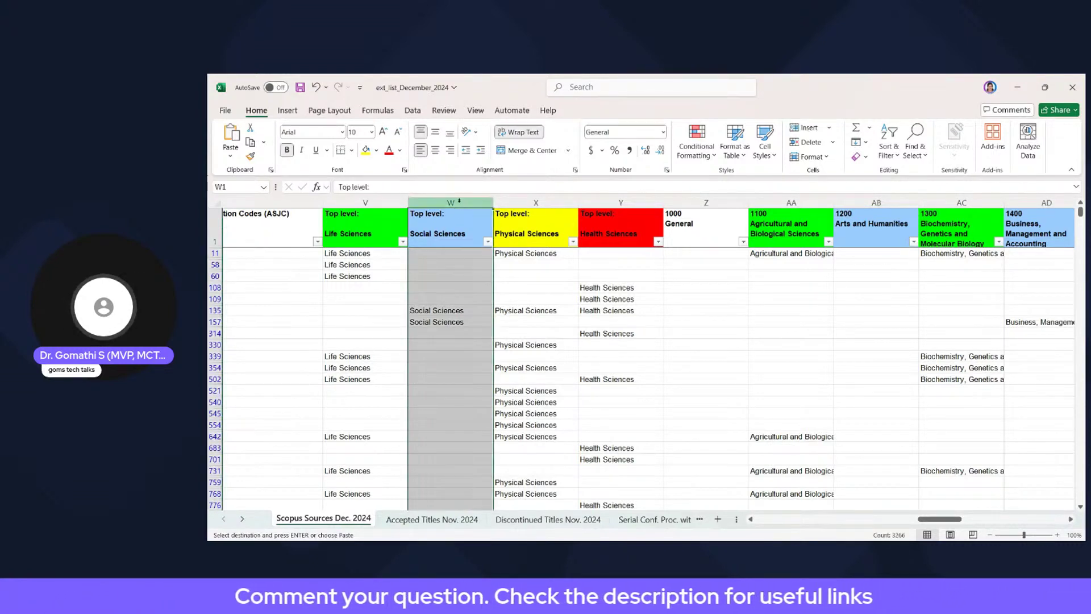
{"action": "left_click", "coordinate": [551, 203]}
{"action": "left_click_drag", "start_coordinate": [553, 208], "coordinate": [710, 202]}
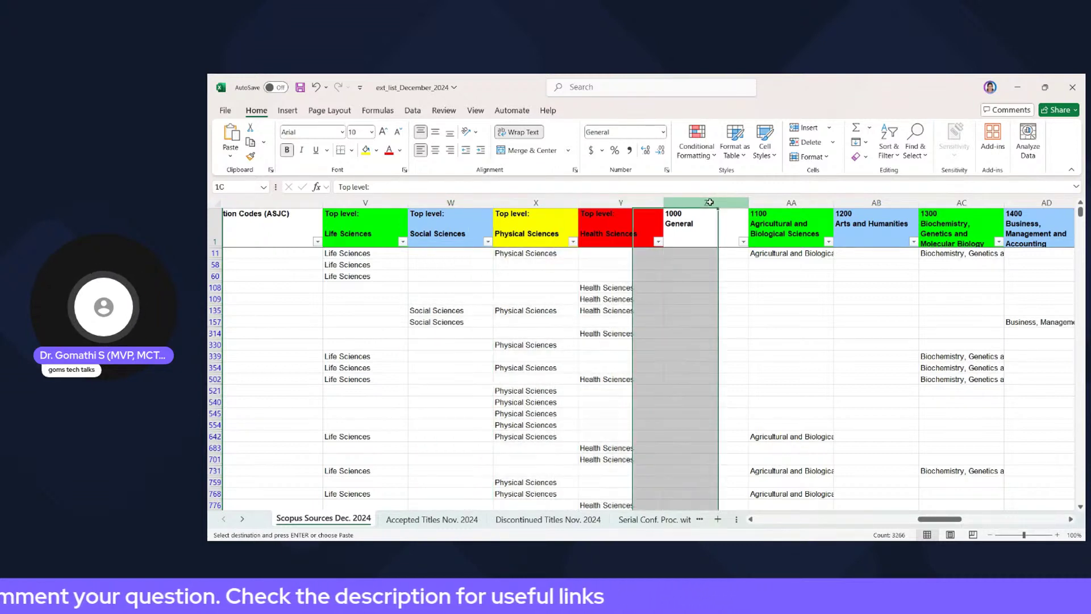
{"action": "left_click", "coordinate": [791, 202]}
{"action": "left_click", "coordinate": [888, 201]}
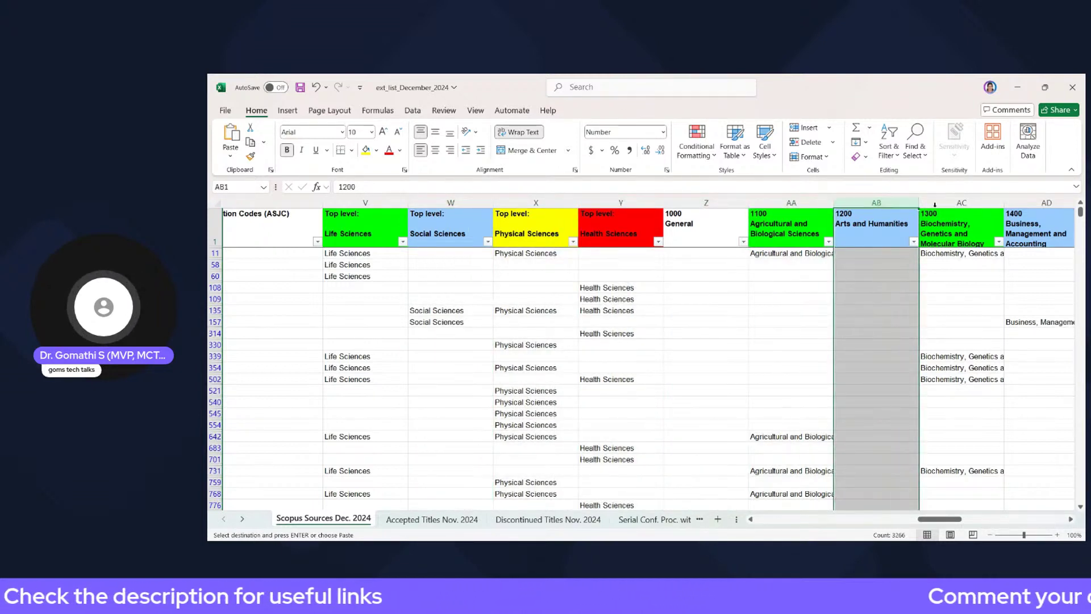
{"action": "left_click", "coordinate": [983, 203]}
{"action": "mouse_move", "coordinate": [932, 519]}
{"action": "left_mouse_down"}
{"action": "mouse_move", "coordinate": [1045, 523]}
{"action": "mouse_move", "coordinate": [916, 521]}
{"action": "left_mouse_up"}
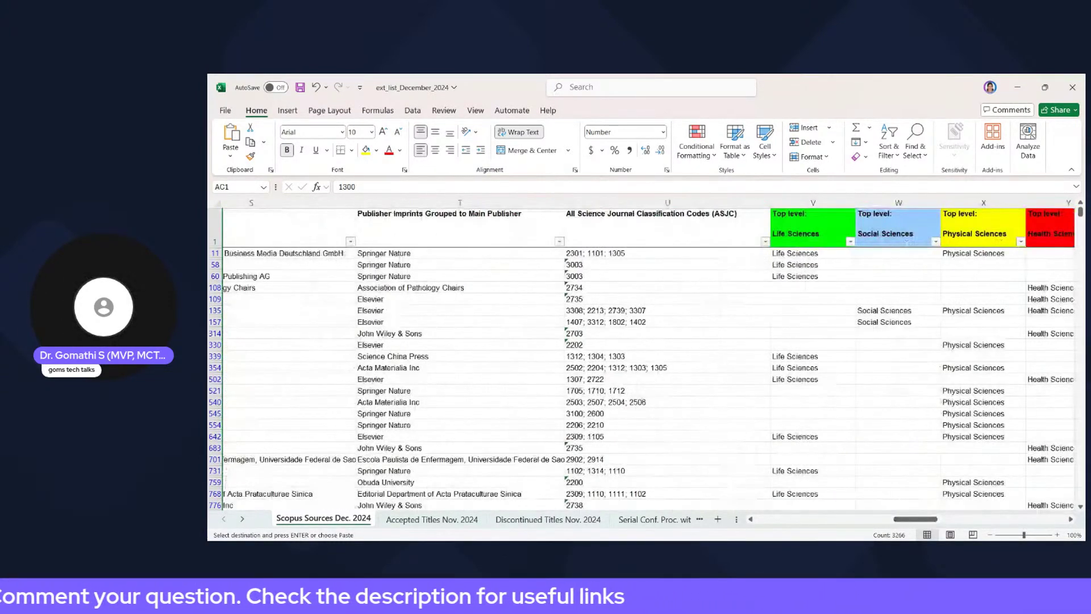
{"action": "key", "text": "alt+Tab"}
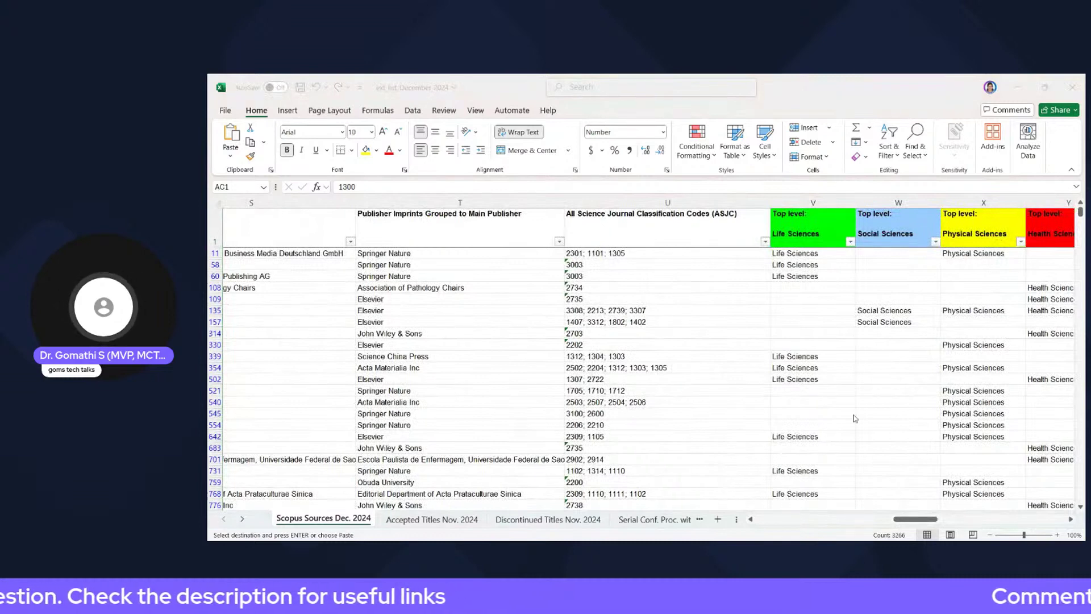
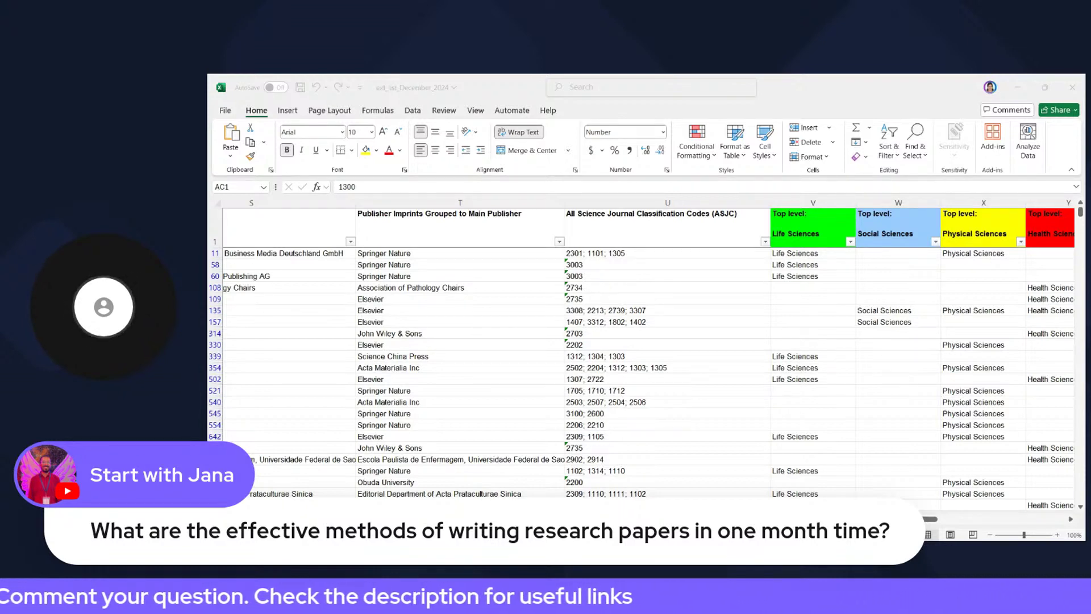
{"action": "key", "text": "alt+Tab"}
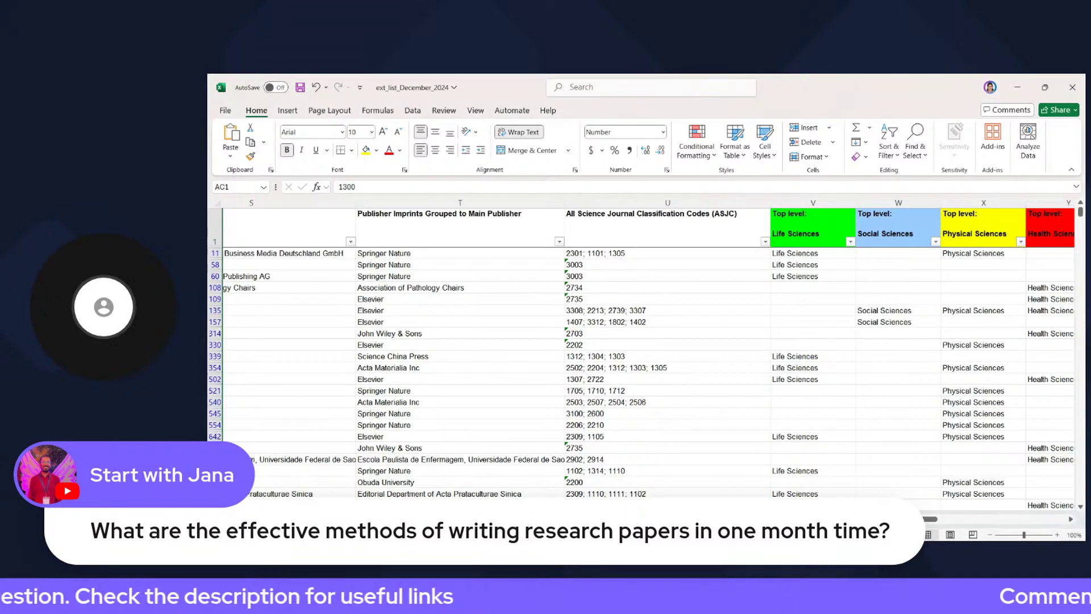
Step: Add a blank worksheet and enter "1st week" in A3 and "Literature" in B3
{"action": "left_click", "coordinate": [352, 519]}
{"action": "left_click", "coordinate": [256, 235]}
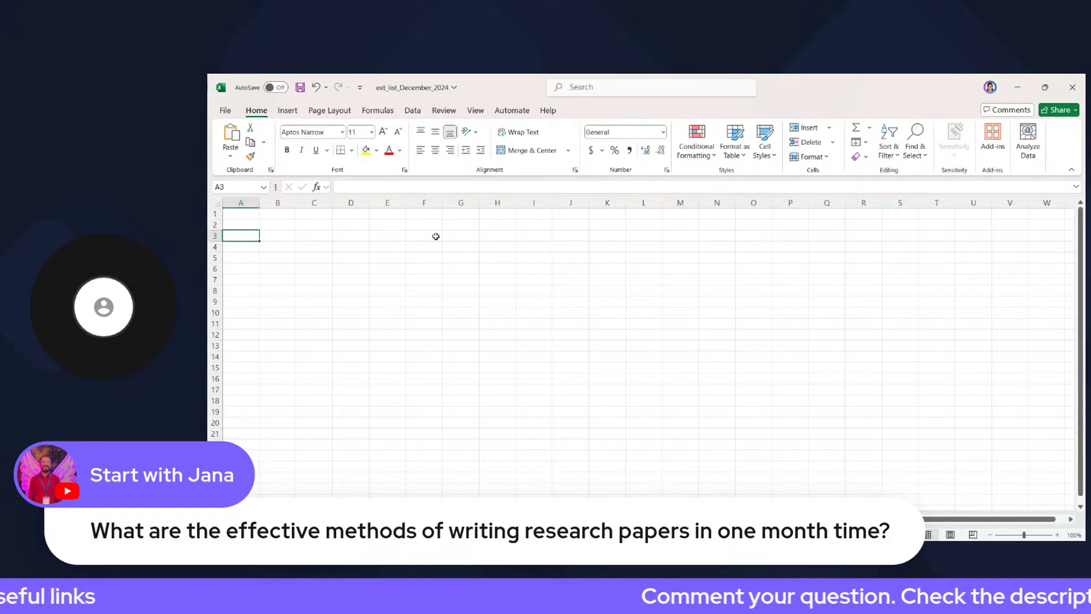
{"action": "type", "text": "1st"}
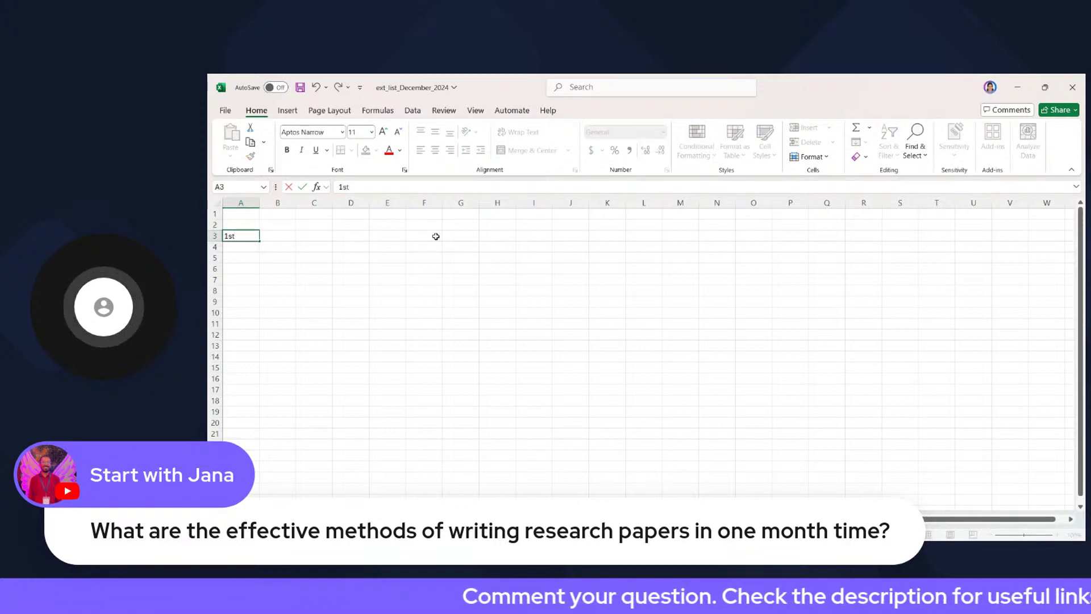
{"action": "type", "text": " week"}
{"action": "key", "text": "Tab"}
{"action": "type", "text": "LIter"}
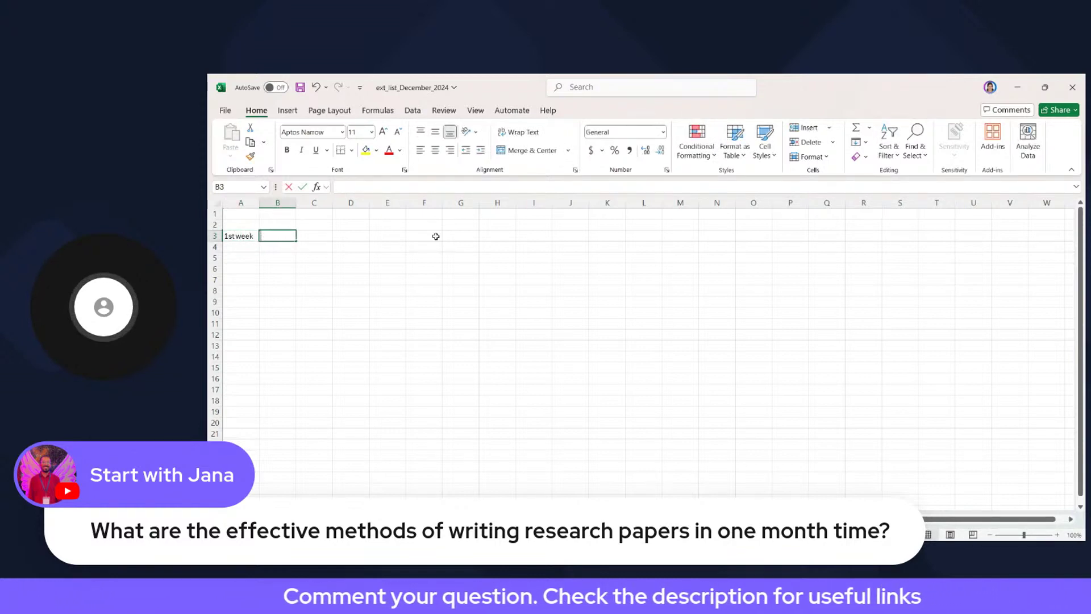
{"action": "type", "text": "ature"}
{"action": "key", "text": "Return"}
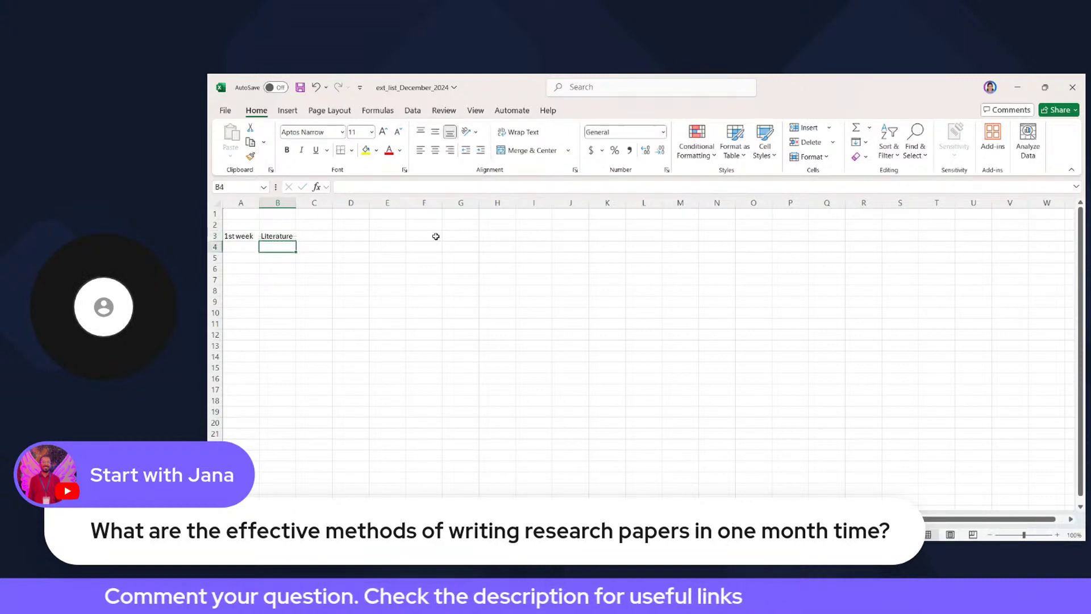
Step: Enter "2nd" in A4 and "Algorithm & Tools" in B4
{"action": "type", "text": "2nd"}
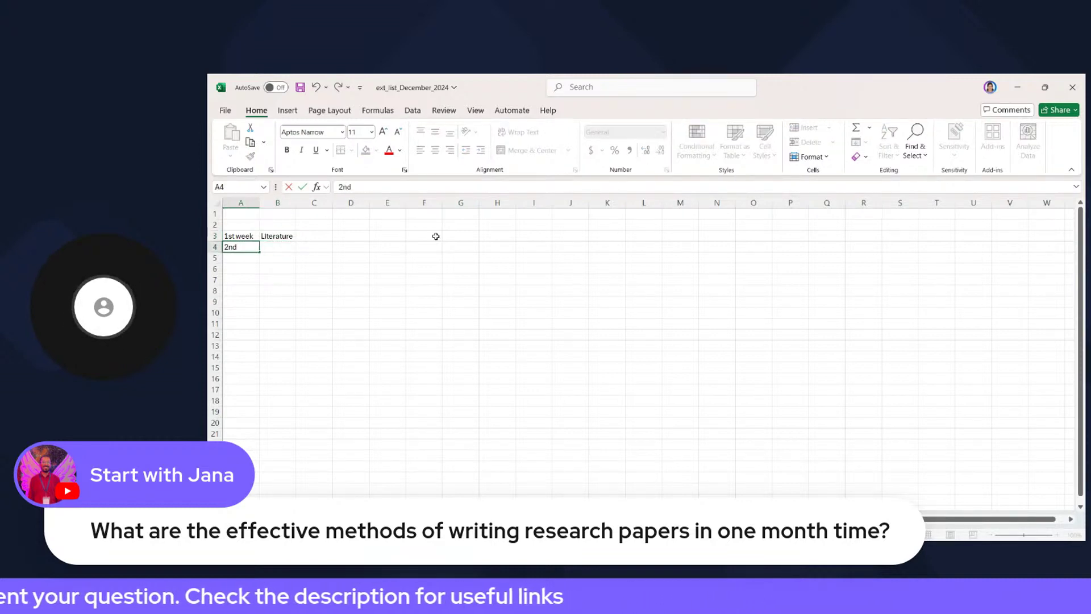
{"action": "key", "text": "Tab"}
{"action": "type", "text": "Alg"}
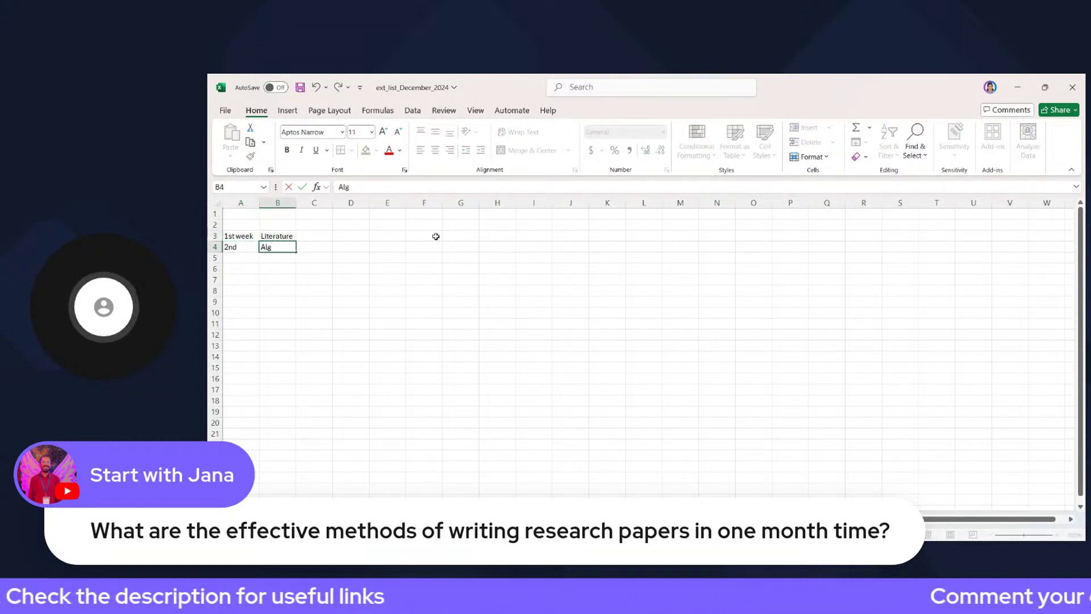
{"action": "type", "text": "orithm"}
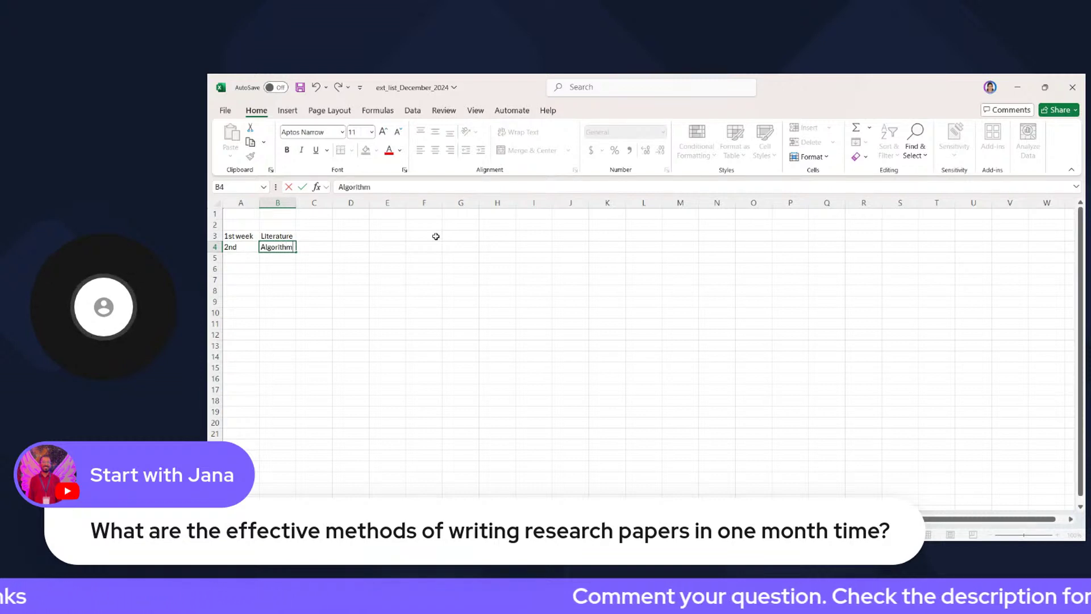
{"action": "type", "text": " &"}
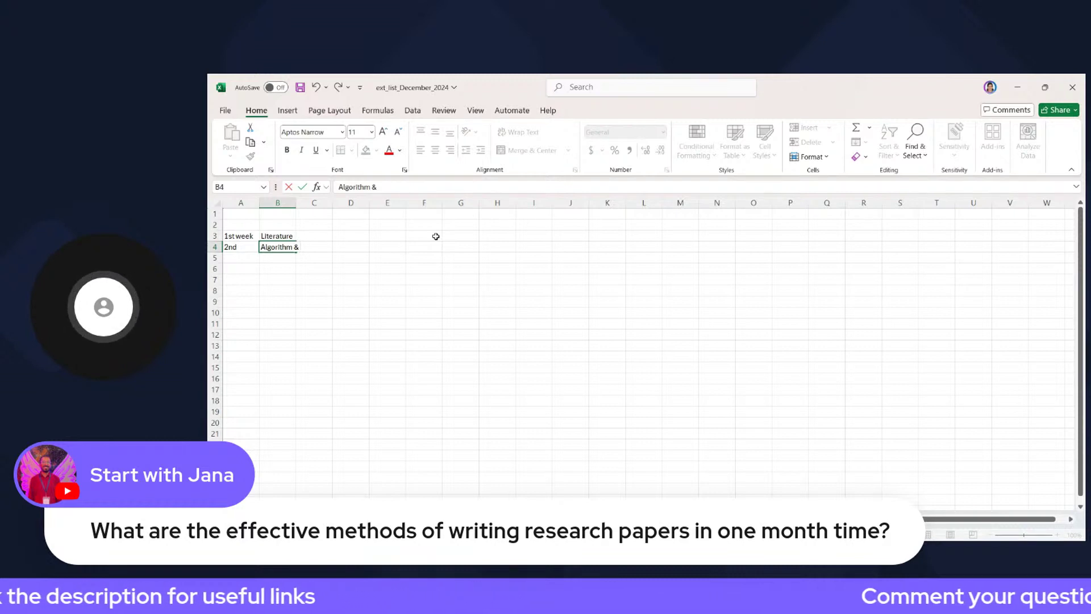
{"action": "type", "text": "Tools"}
{"action": "key", "text": "Return"}
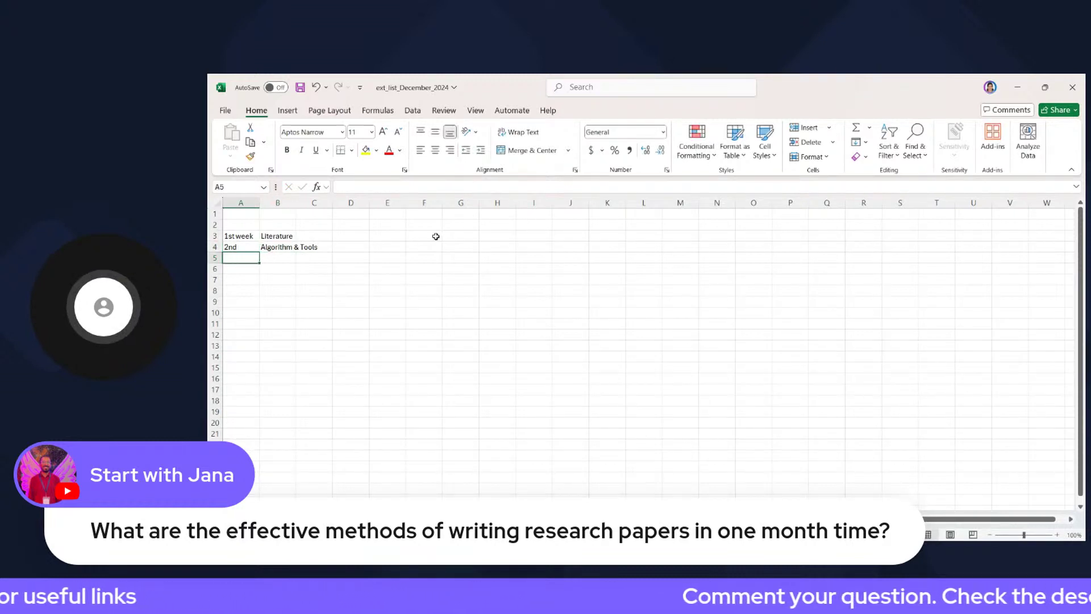
Step: Enter "3rd" in A5 and "Implemeting, Experting, Recording" in B5
{"action": "type", "text": "3rd"}
{"action": "key", "text": "Tab"}
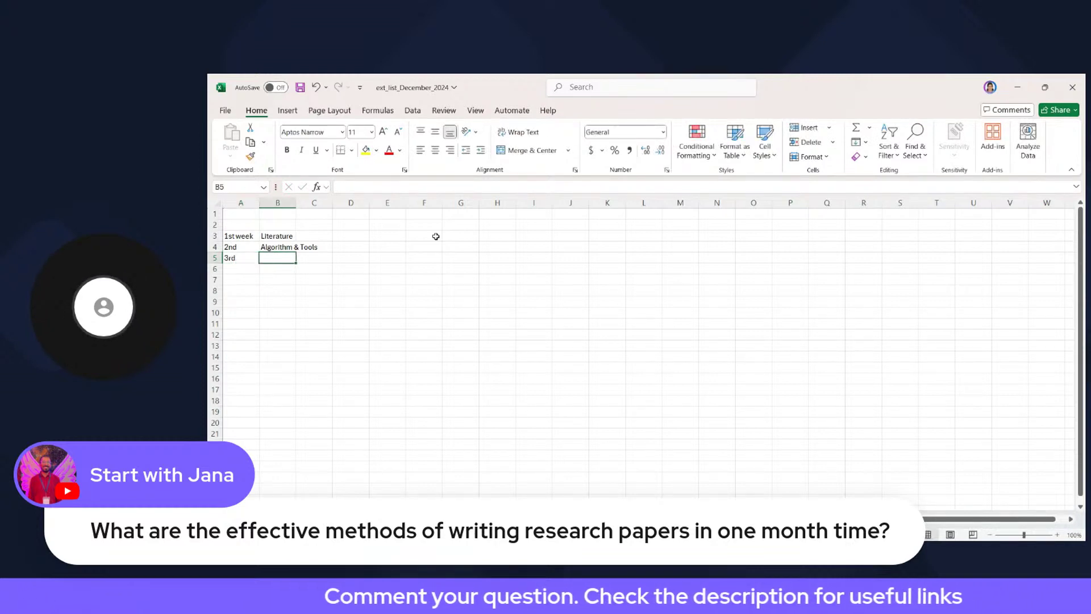
{"action": "type", "text": "Impleme"}
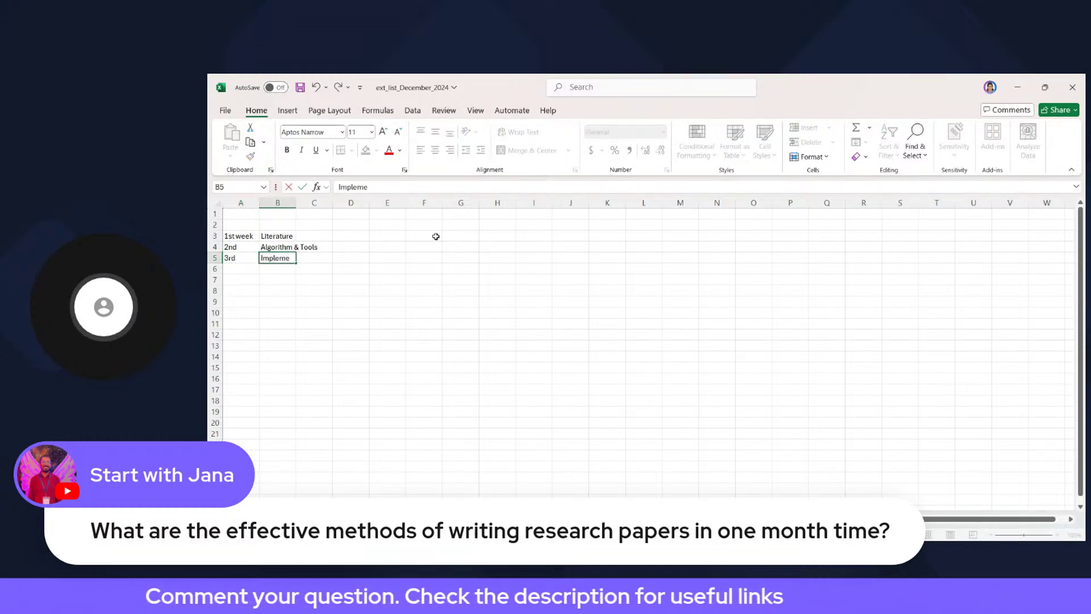
{"action": "type", "text": "ting, Expertinf"}
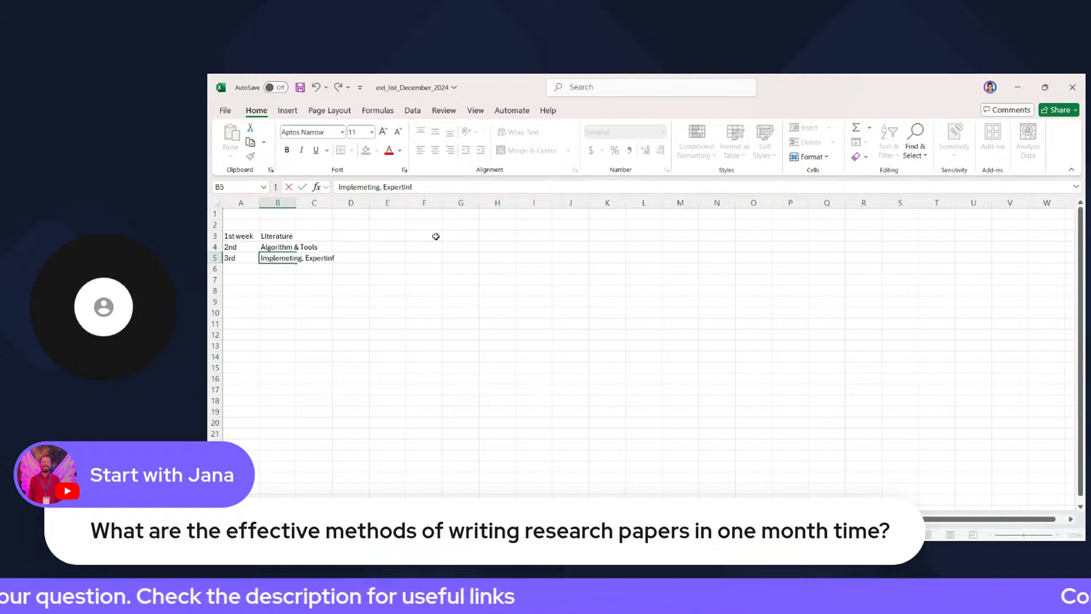
{"action": "key", "text": "BackSpace"}
{"action": "type", "text": "g, "}
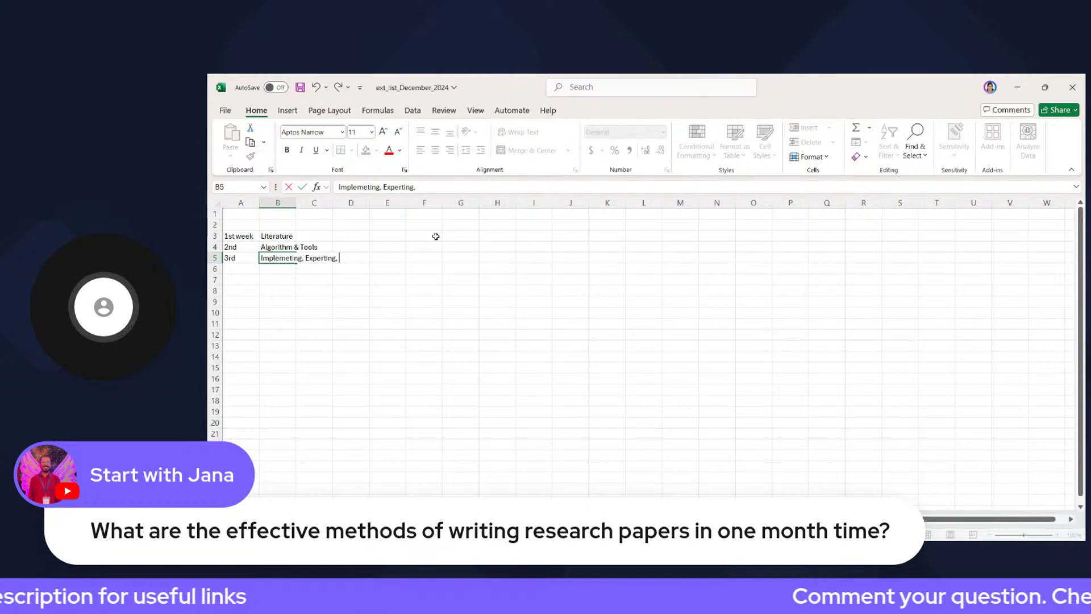
{"action": "type", "text": "Recording"}
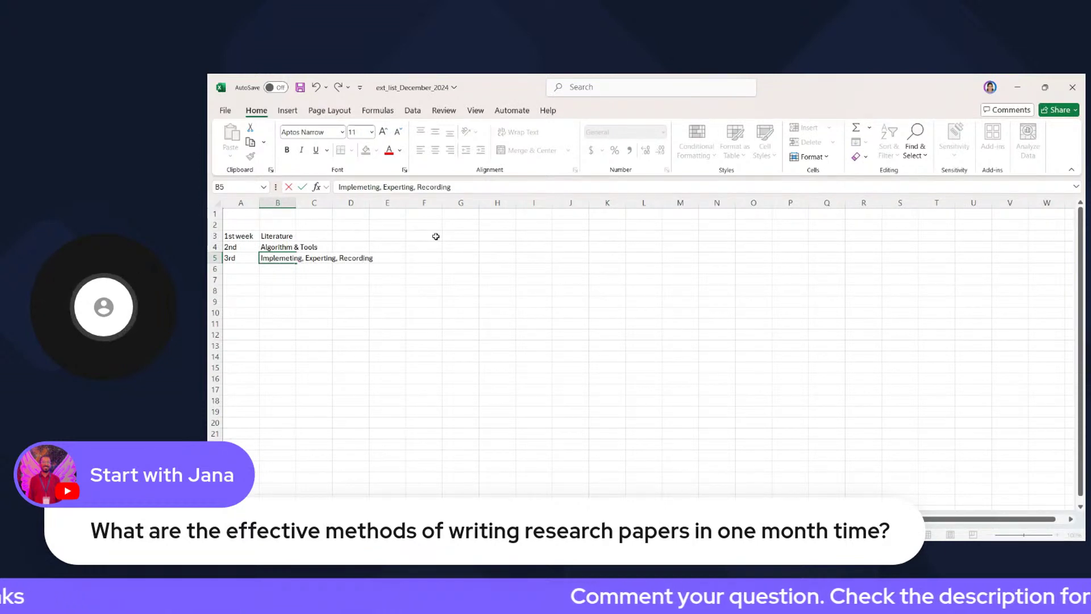
{"action": "key", "text": "Return"}
Step: Enter "4th" in A6 and "Tables, Diagram" in B6
{"action": "type", "text": "4th"}
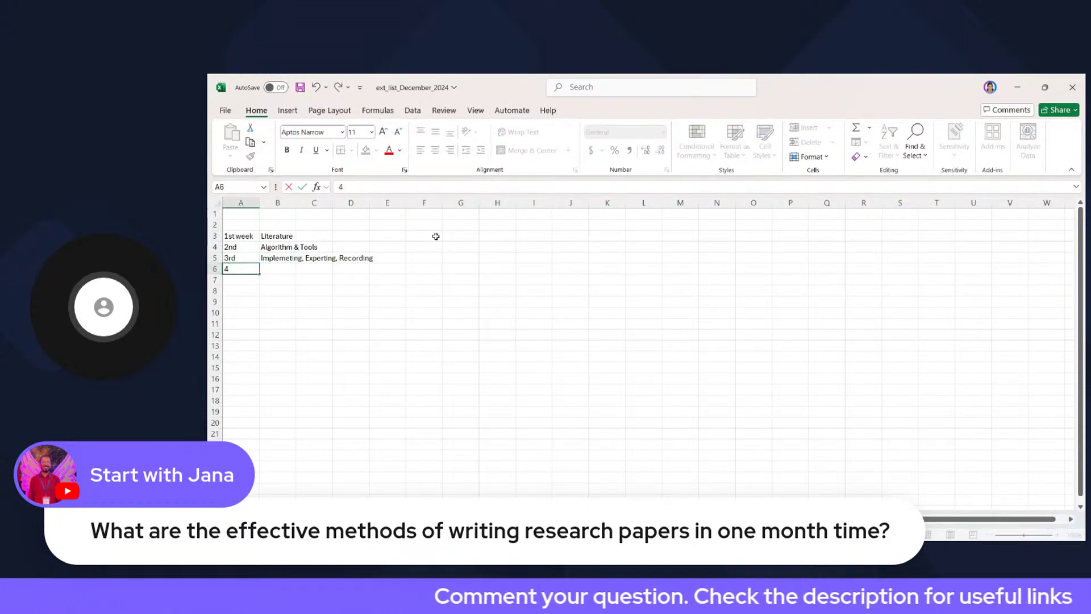
{"action": "key", "text": "Tab"}
{"action": "type", "text": "Tables,"}
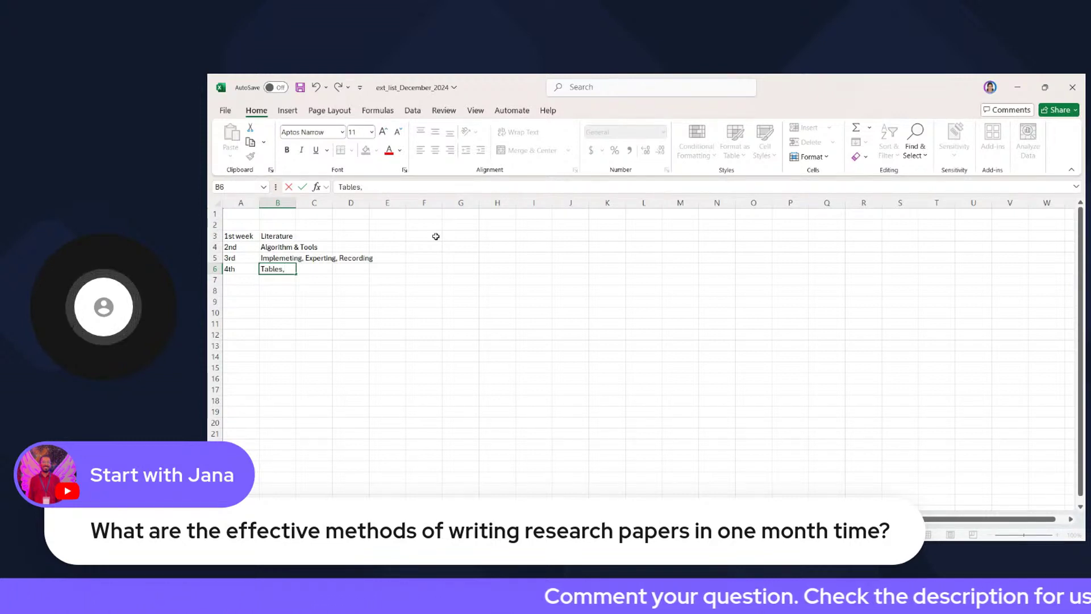
{"action": "type", "text": "Diagram"}
{"action": "key", "text": "Return"}
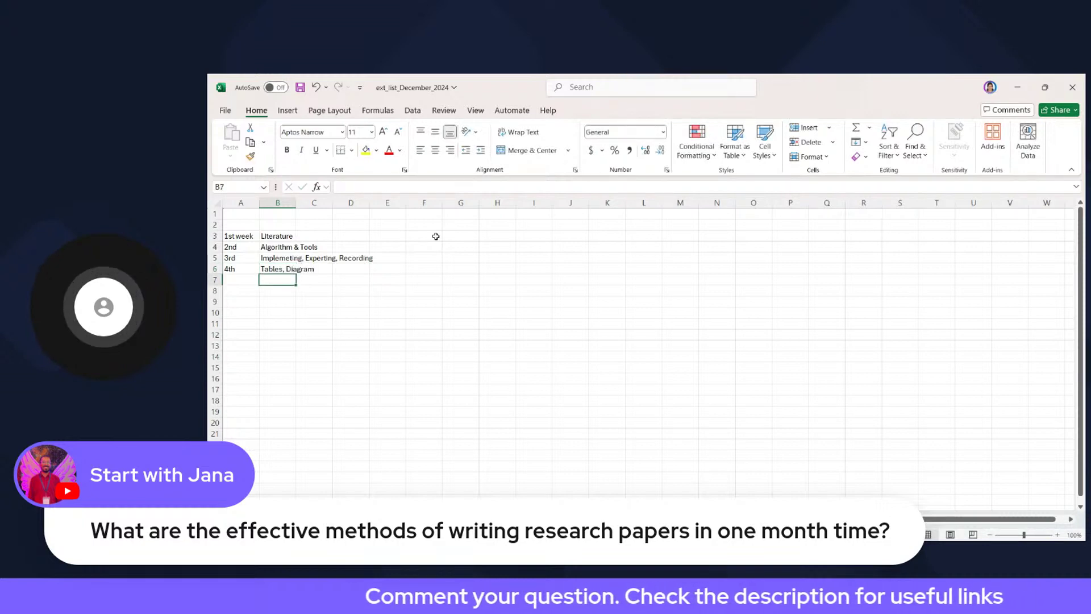
Step: Enter "5th" in A7 and "Draf and complete" in B7 to finish the weekly plan
{"action": "key", "text": "Left"}
{"action": "type", "text": "5th"}
{"action": "key", "text": "Tab"}
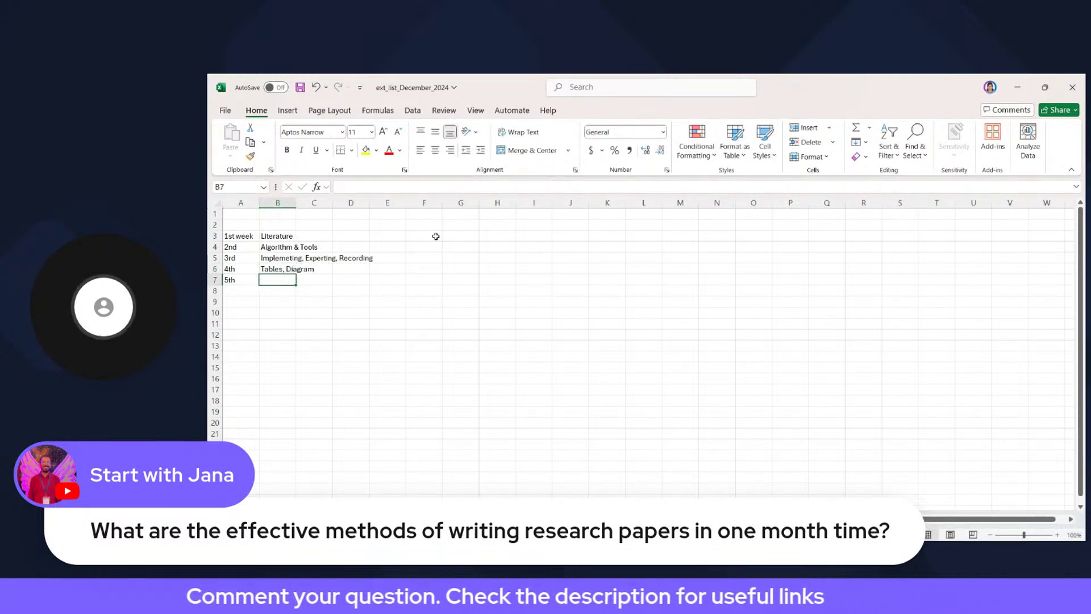
{"action": "type", "text": "Draf"}
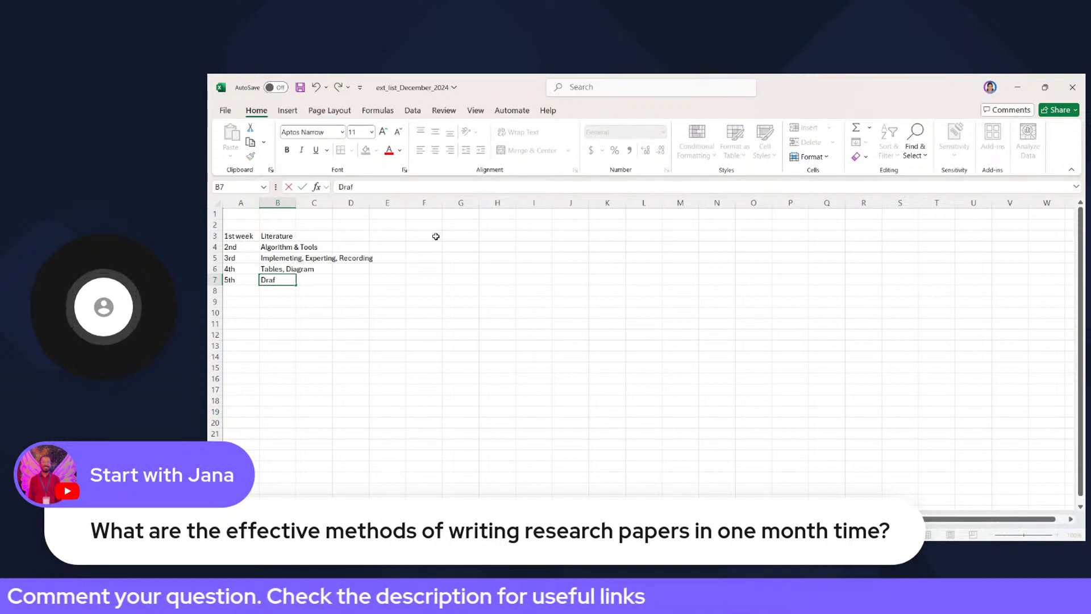
{"action": "type", "text": " and complete"}
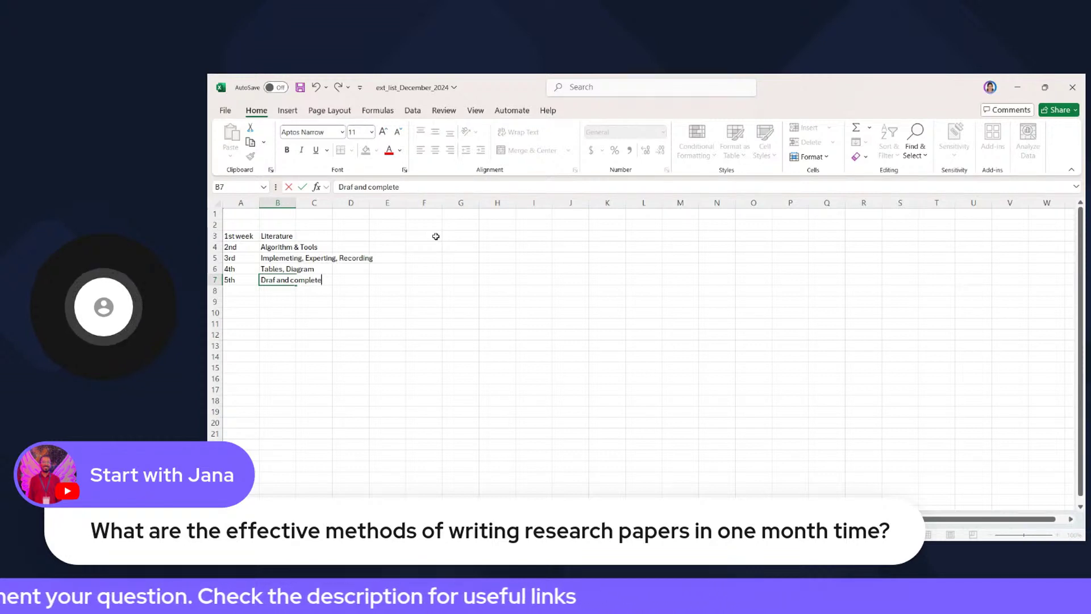
{"action": "key", "text": "alt+Tab"}
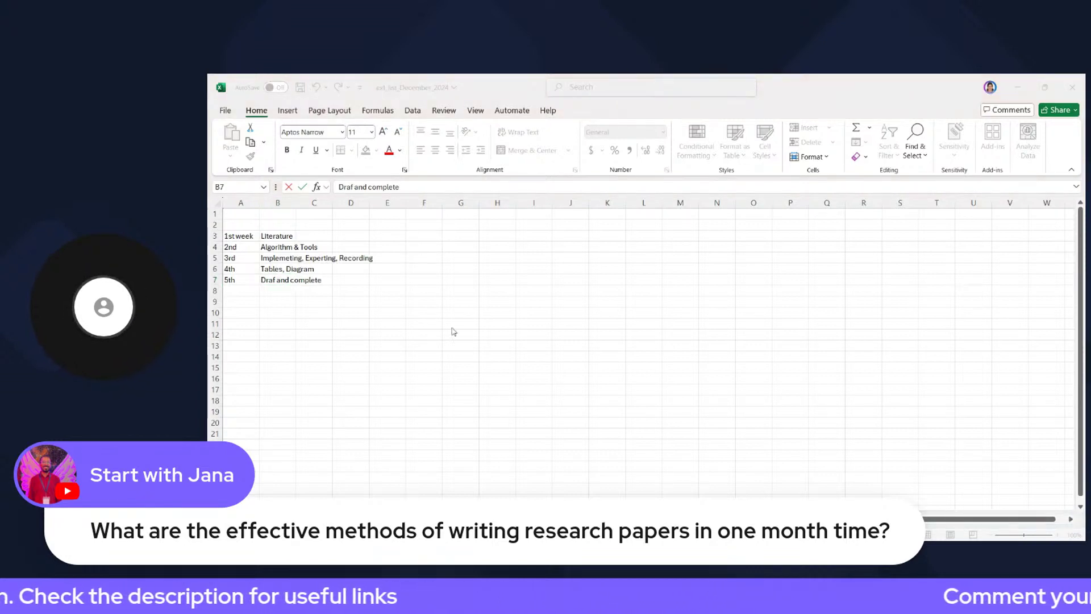
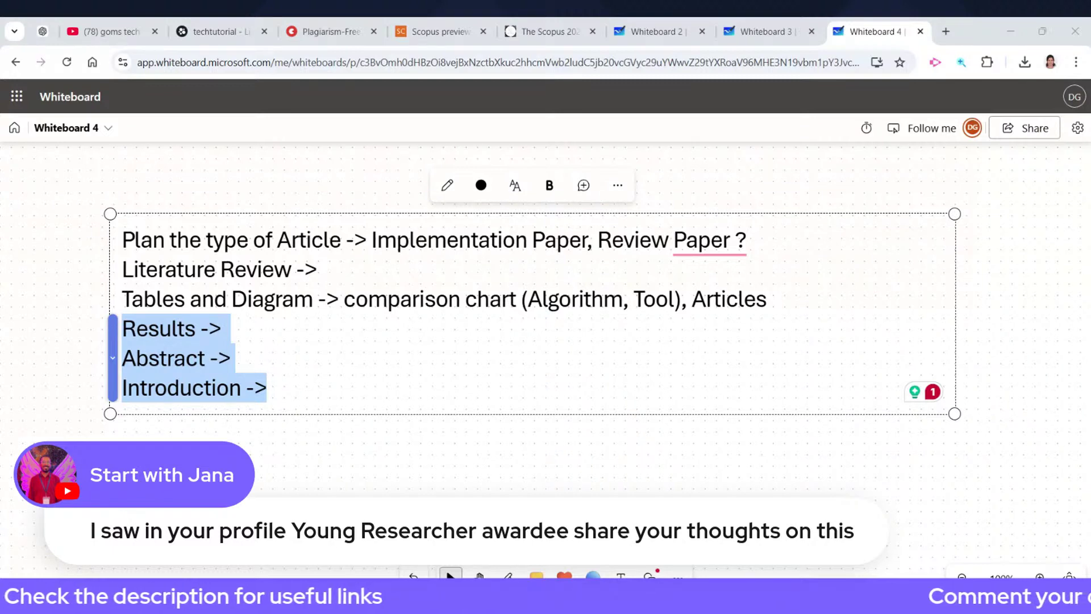
Step: In Microsoft Whiteboard, nudge the article outline text slightly upward and add a separate text reading "Unique" below it
{"action": "left_click", "coordinate": [348, 415]}
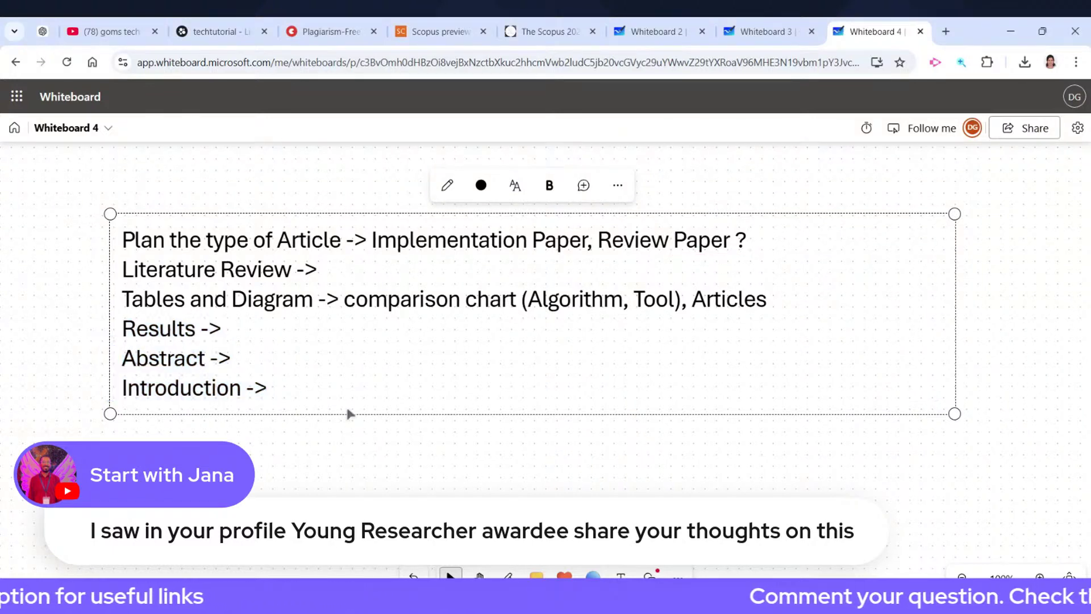
{"action": "left_click_drag", "start_coordinate": [348, 414], "coordinate": [351, 408]}
{"action": "left_click", "coordinate": [398, 455]}
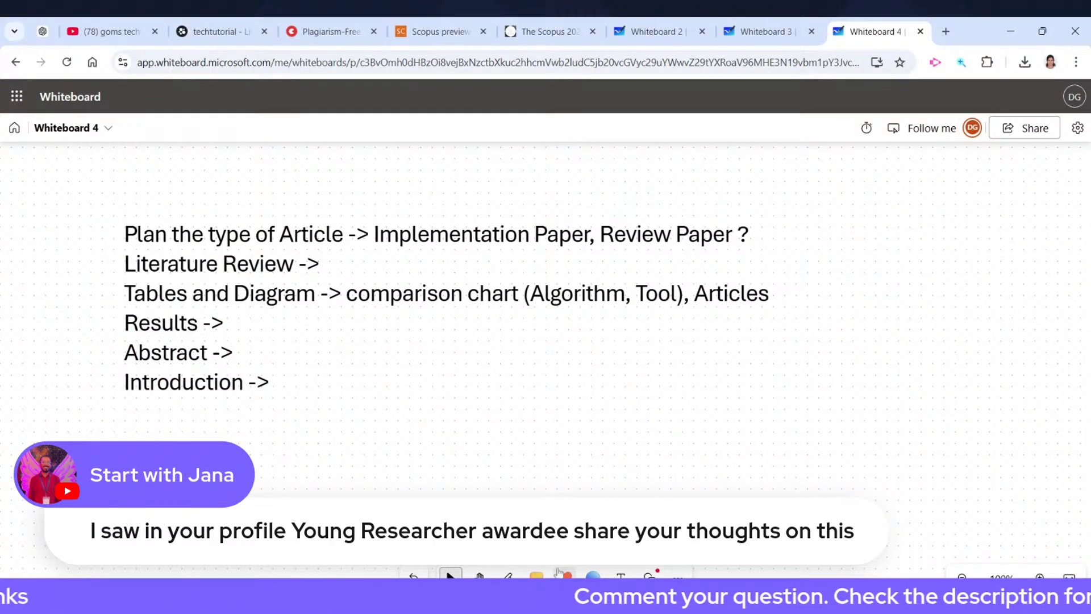
{"action": "left_click", "coordinate": [472, 424]}
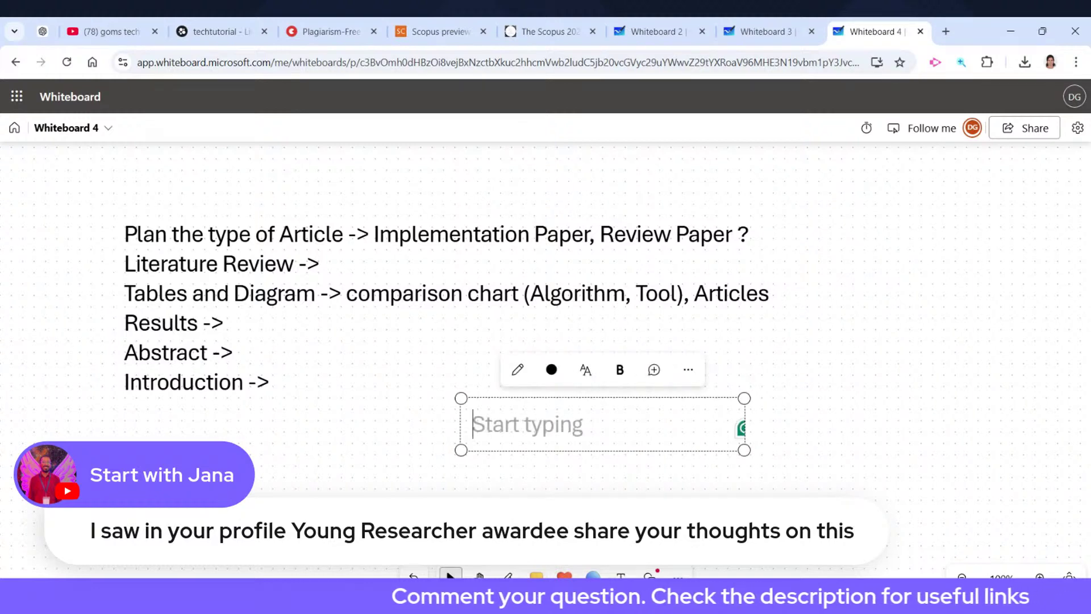
{"action": "type", "text": "Unique"}
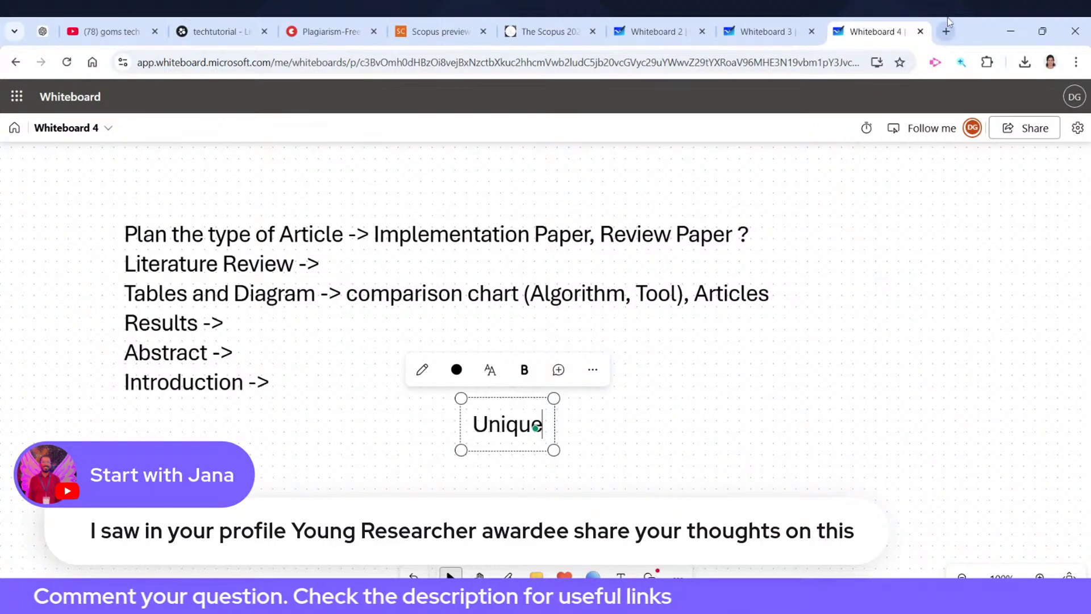
Step: Search Google for "data mining to predict lupus" in a new browser tab
{"action": "key", "text": "ctrl+t"}
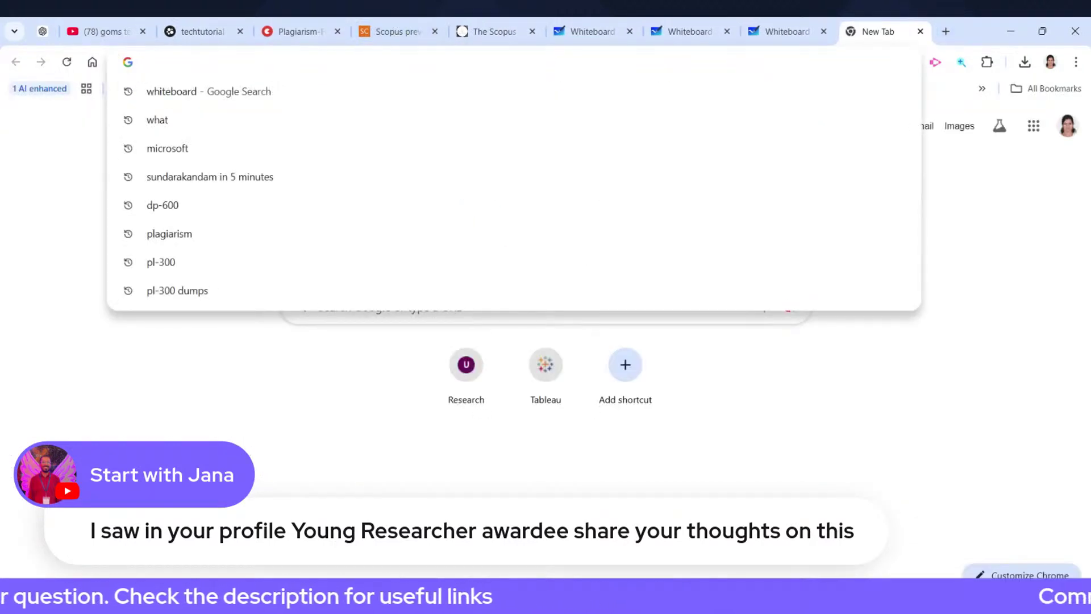
{"action": "type", "text": "data"}
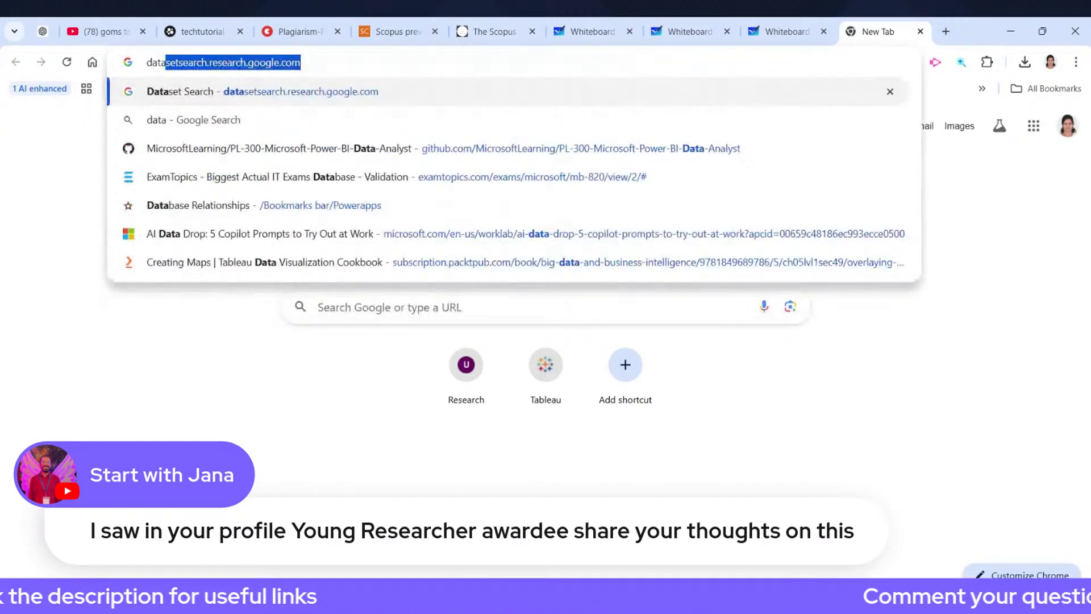
{"action": "type", "text": " mining to"}
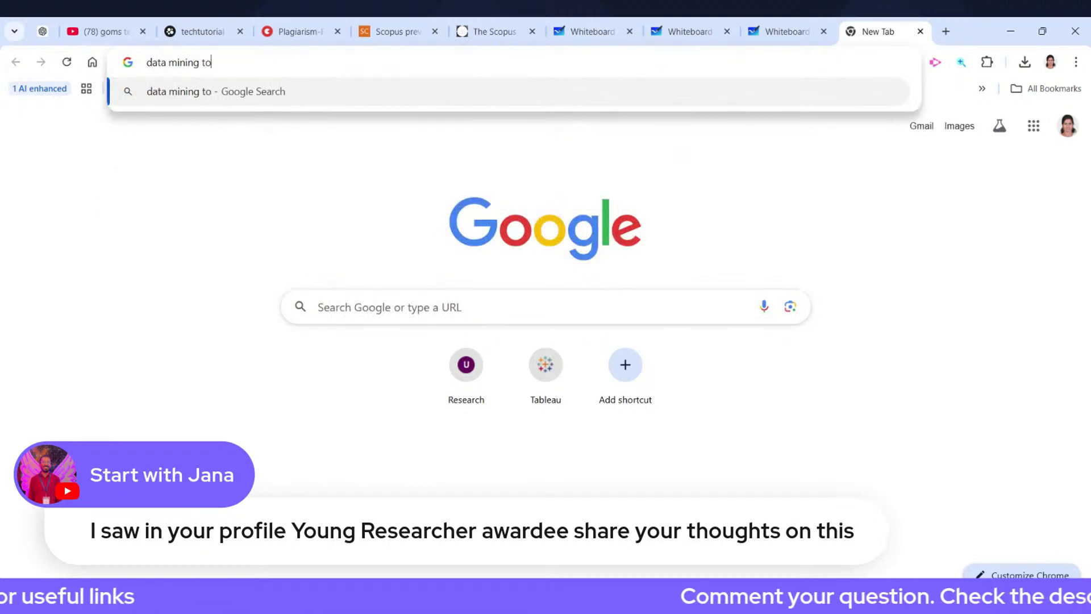
{"action": "type", "text": " predict lupus"}
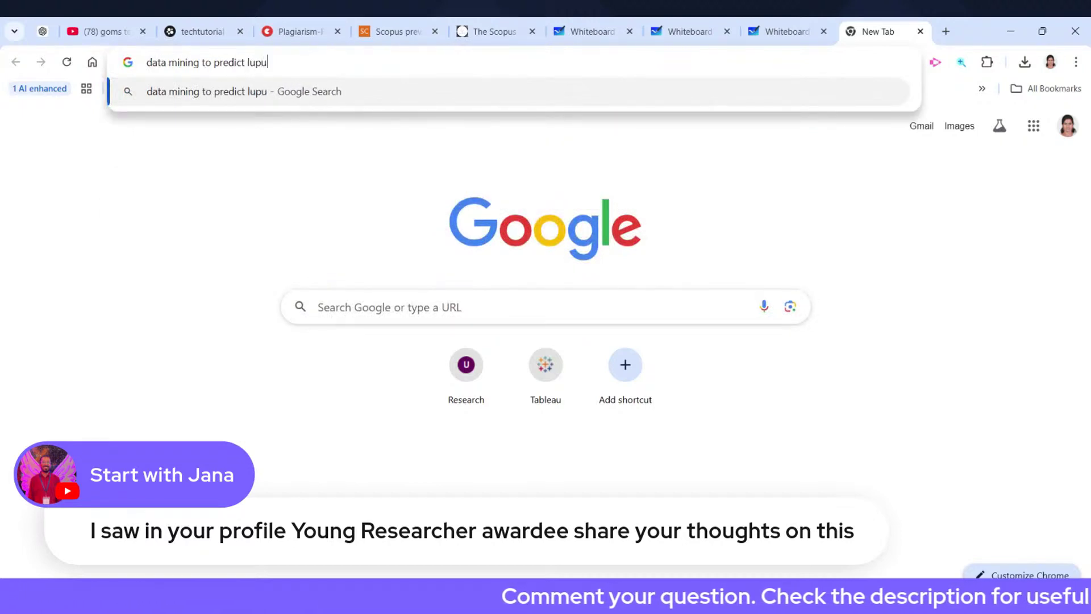
{"action": "key", "text": "Return"}
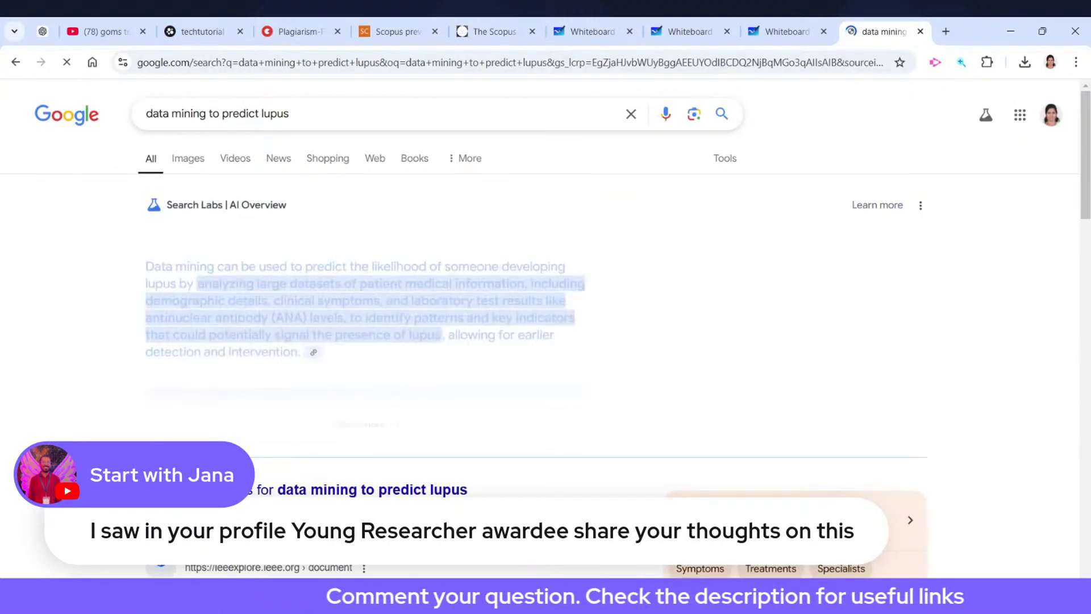
Step: Examine the IEEE Xplore result on Systemic Lupus Erythematosus using ID3, checking its publication year and comparing its title with the search query
{"action": "scroll", "coordinate": [430, 367], "scroll_direction": "down", "scroll_amount": 3}
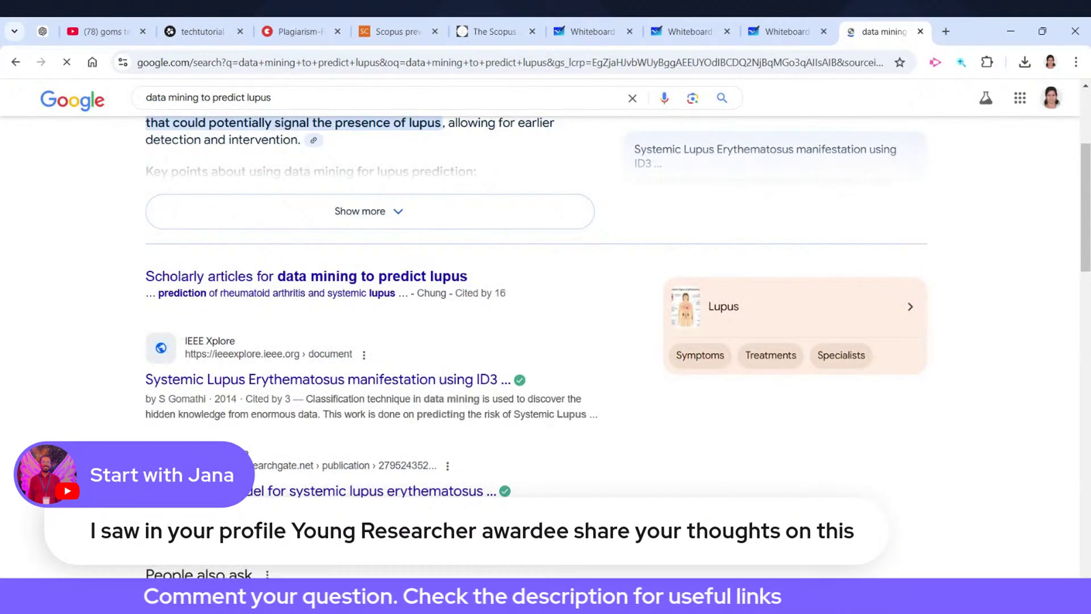
{"action": "left_click_drag", "start_coordinate": [143, 380], "coordinate": [609, 426]}
{"action": "left_click_drag", "start_coordinate": [157, 398], "coordinate": [237, 398]}
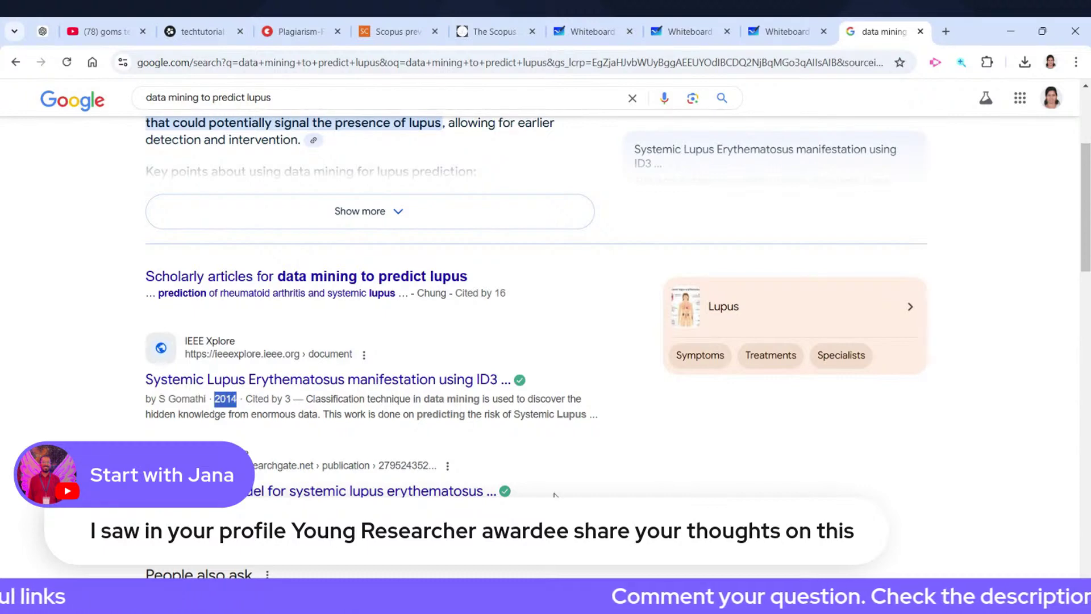
{"action": "left_click", "coordinate": [335, 514]}
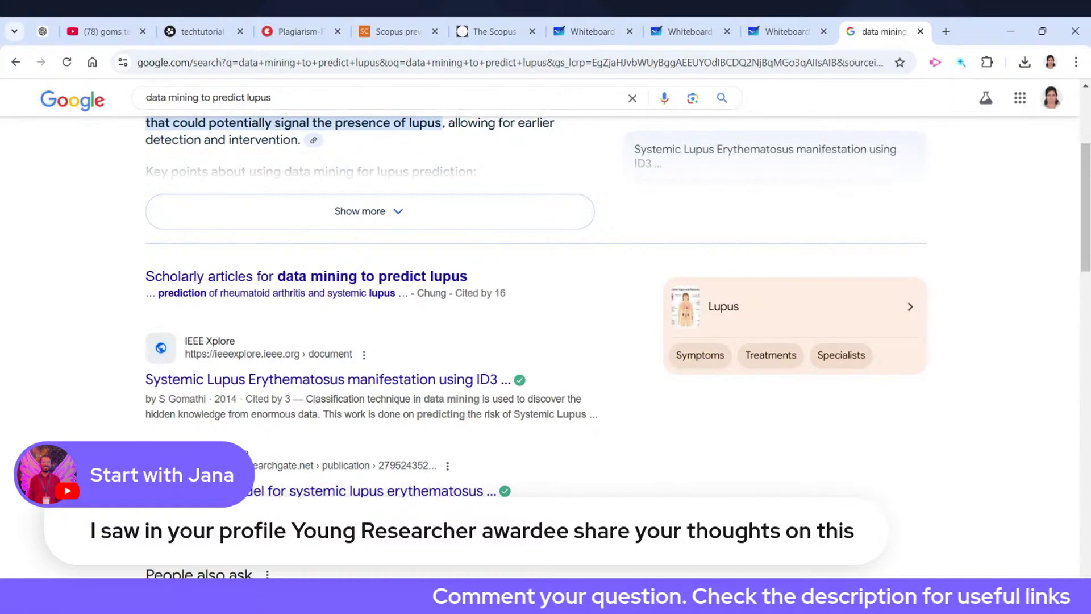
{"action": "left_click_drag", "start_coordinate": [215, 398], "coordinate": [237, 399]}
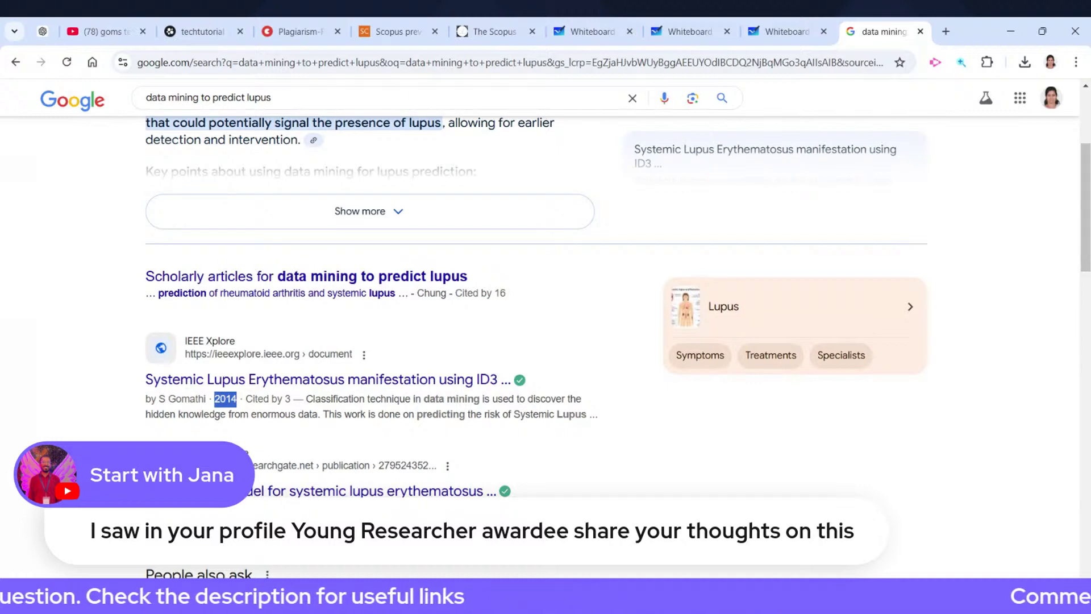
{"action": "left_click", "coordinate": [212, 399]}
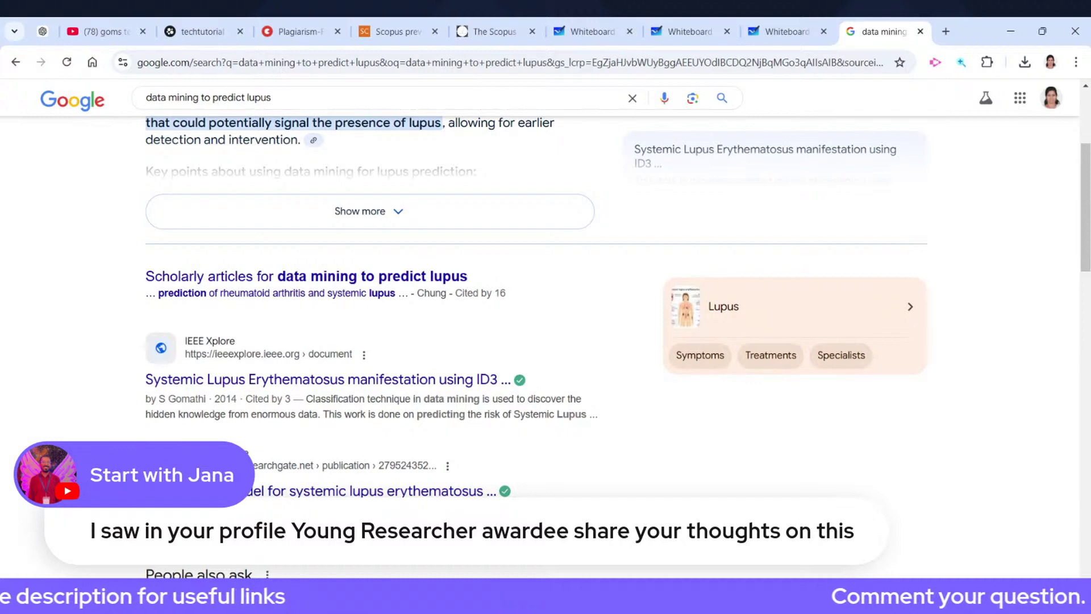
{"action": "left_click_drag", "start_coordinate": [212, 400], "coordinate": [237, 400]}
{"action": "left_click", "coordinate": [309, 425]}
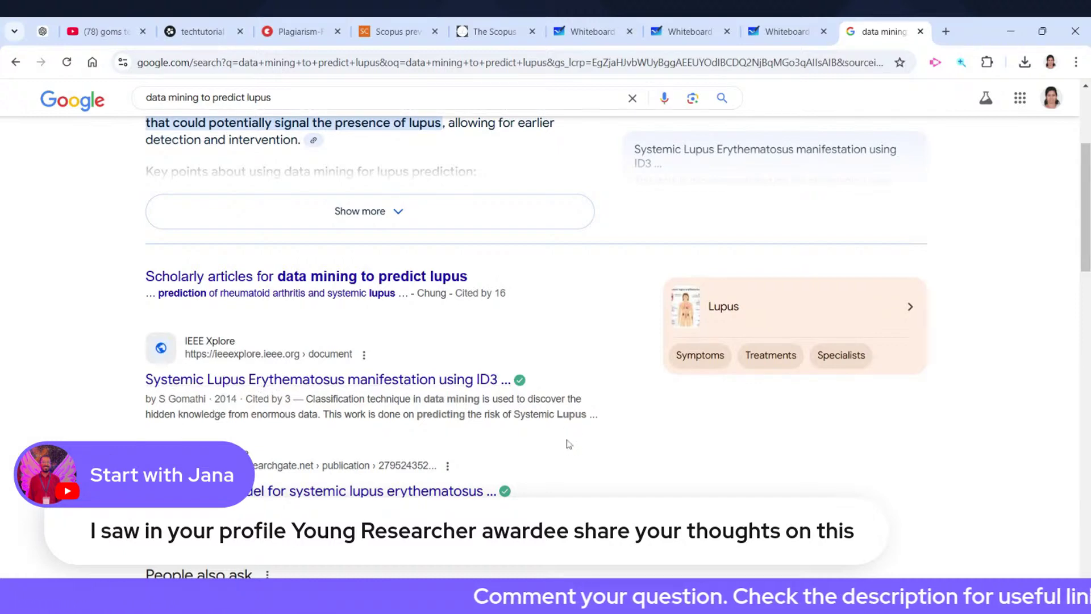
{"action": "scroll", "coordinate": [568, 443], "scroll_direction": "up", "scroll_amount": 4}
{"action": "left_click_drag", "start_coordinate": [146, 113], "coordinate": [277, 114]}
{"action": "left_click", "coordinate": [264, 113]}
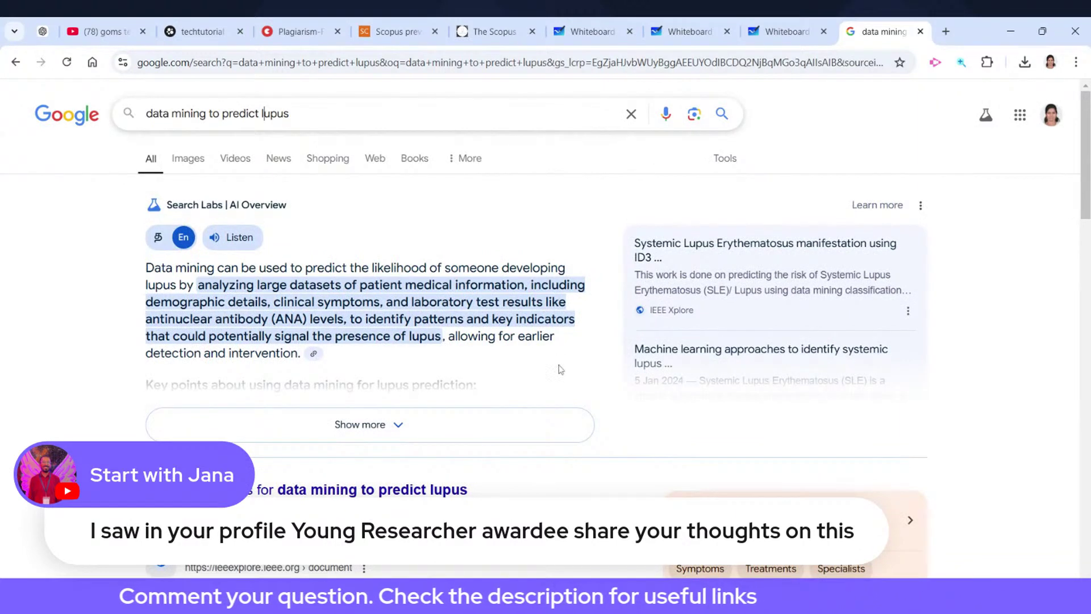
{"action": "scroll", "coordinate": [561, 368], "scroll_direction": "down", "scroll_amount": 6}
{"action": "left_click_drag", "start_coordinate": [146, 238], "coordinate": [498, 238]}
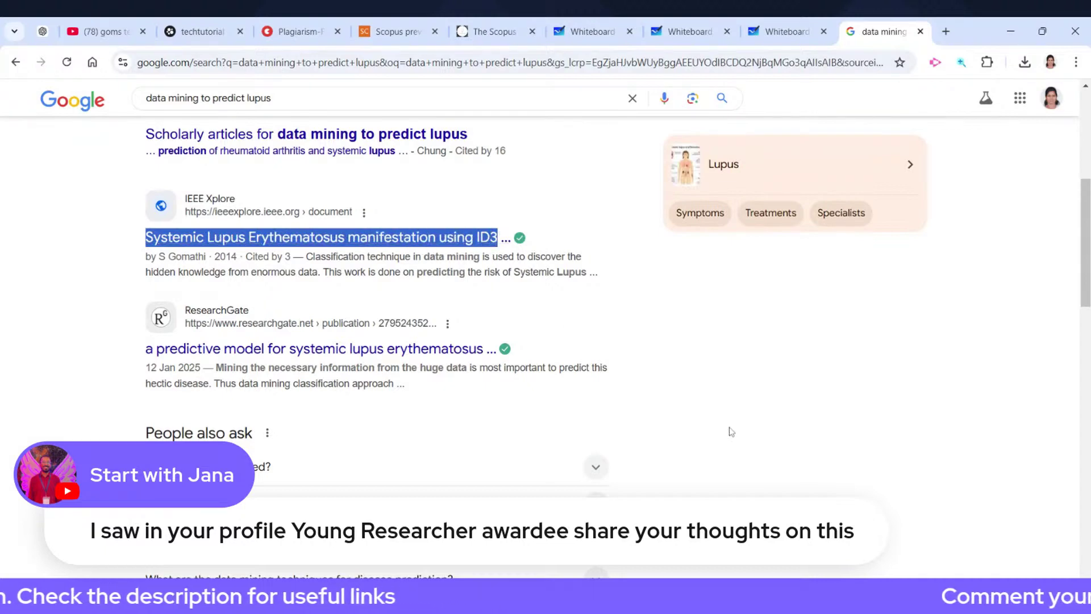
Step: Examine the ResearchGate, NIH, Amazon and Nature results on lupus prediction, and open the Amazon book result in a new tab
{"action": "scroll", "coordinate": [731, 431], "scroll_direction": "down", "scroll_amount": 1}
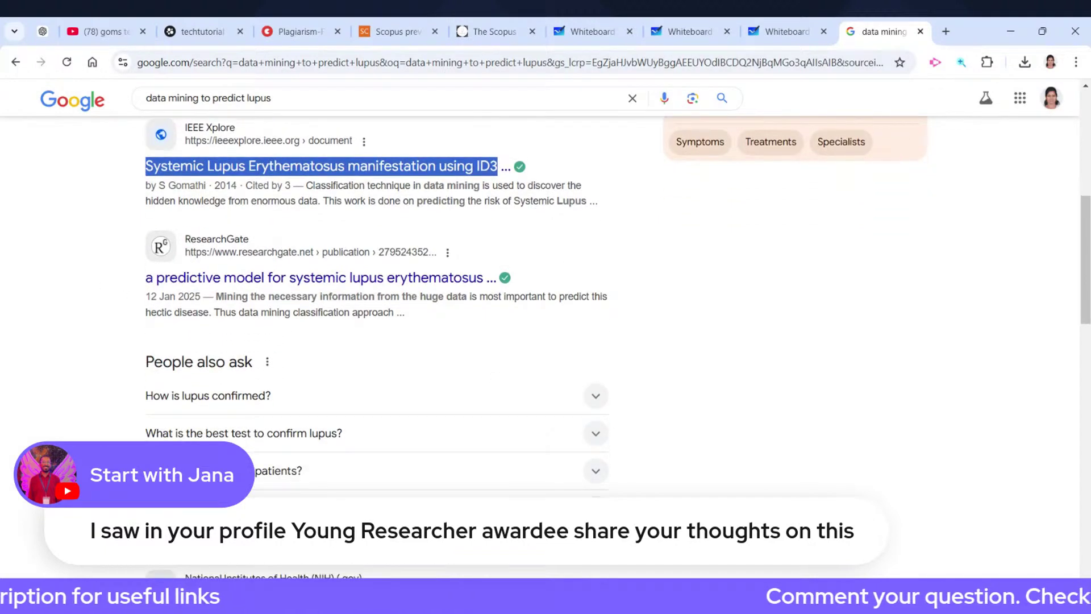
{"action": "left_click_drag", "start_coordinate": [124, 280], "coordinate": [485, 279]}
{"action": "scroll", "coordinate": [621, 366], "scroll_direction": "down", "scroll_amount": 4}
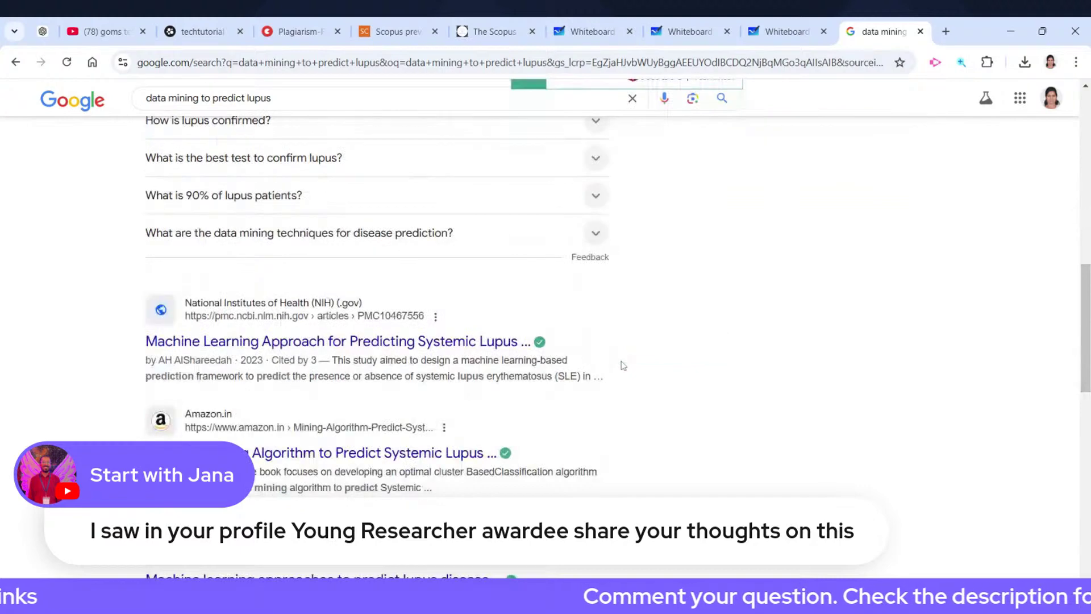
{"action": "scroll", "coordinate": [621, 365], "scroll_direction": "down", "scroll_amount": 1}
{"action": "left_click_drag", "start_coordinate": [145, 261], "coordinate": [453, 261]}
{"action": "left_click_drag", "start_coordinate": [146, 373], "coordinate": [385, 373]}
{"action": "scroll", "coordinate": [583, 432], "scroll_direction": "down", "scroll_amount": 2}
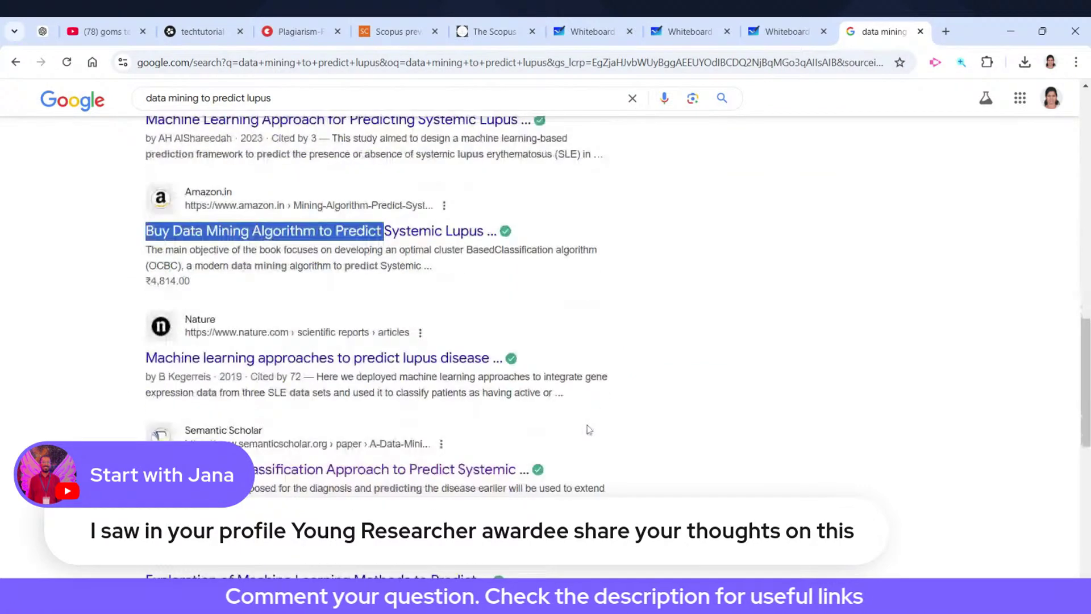
{"action": "left_click", "coordinate": [584, 432]}
{"action": "scroll", "coordinate": [584, 432], "scroll_direction": "up", "scroll_amount": 1}
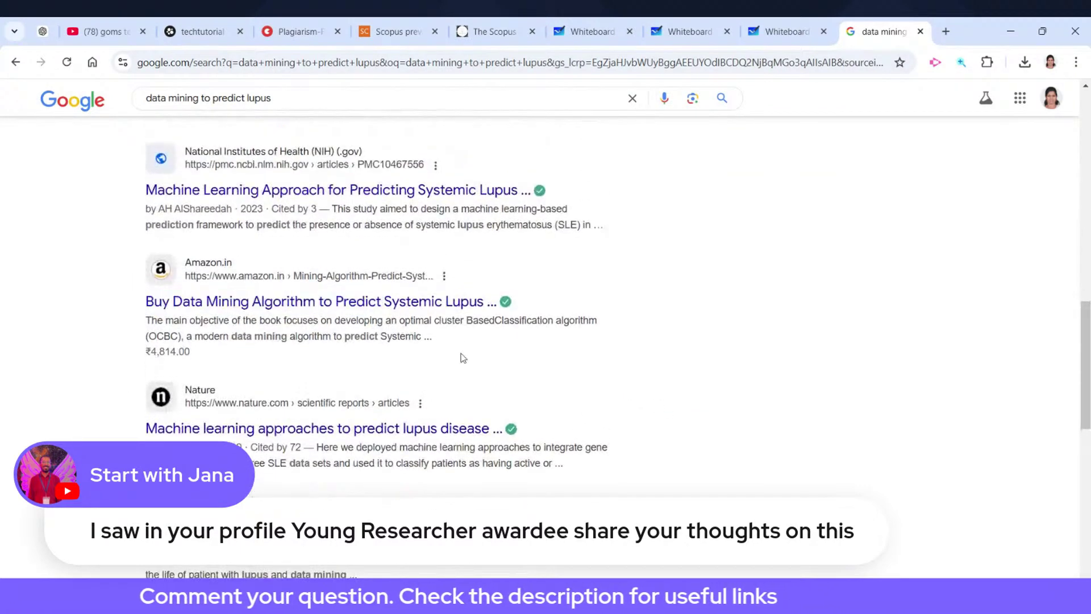
{"action": "middle_click", "coordinate": [307, 310]}
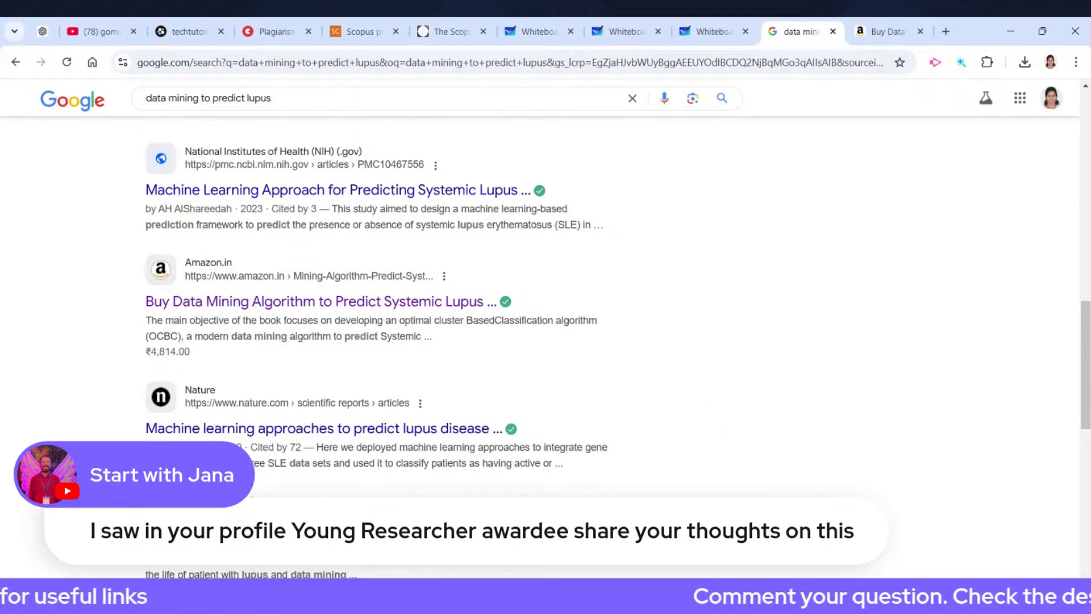
Step: Open the IEEE Xplore result on Systemic Lupus Erythematosus manifestation using ID3 from the search results in a new tab
{"action": "scroll", "coordinate": [703, 421], "scroll_direction": "up", "scroll_amount": 15}
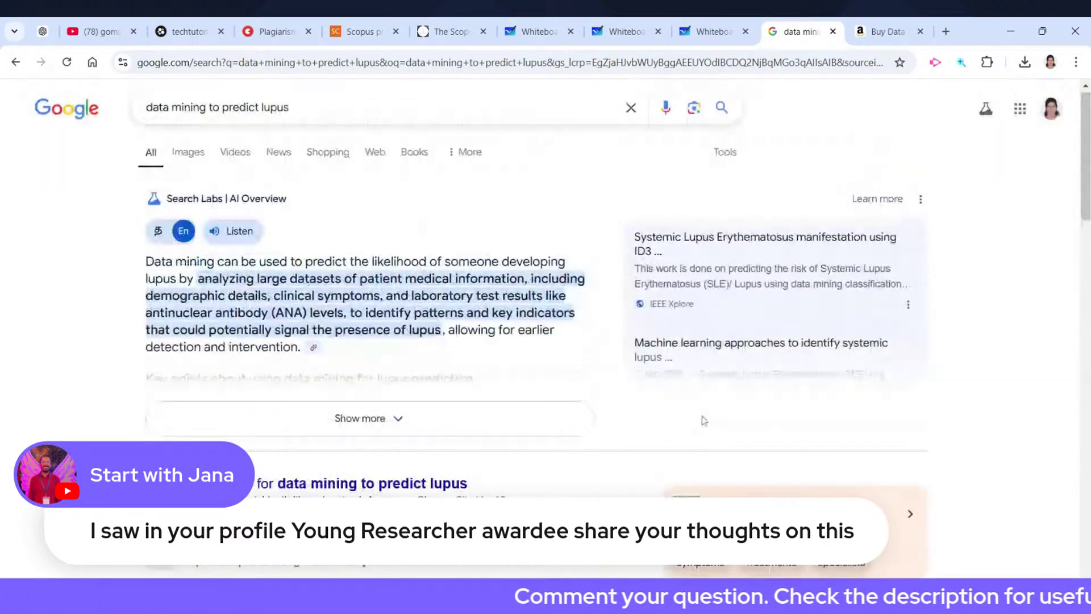
{"action": "scroll", "coordinate": [704, 421], "scroll_direction": "up", "scroll_amount": 1}
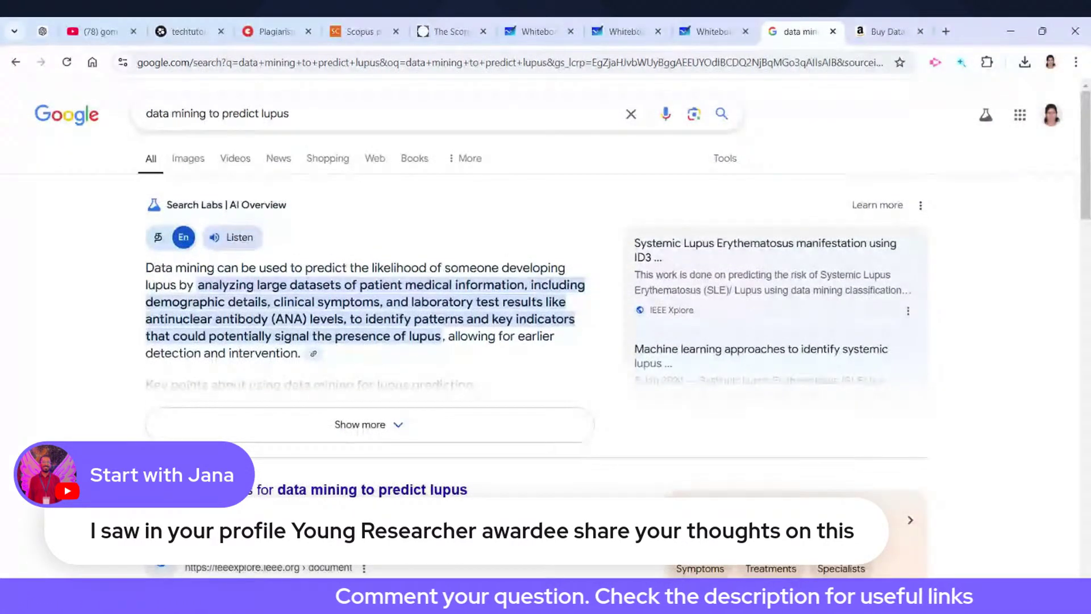
{"action": "scroll", "coordinate": [552, 409], "scroll_direction": "down", "scroll_amount": 3}
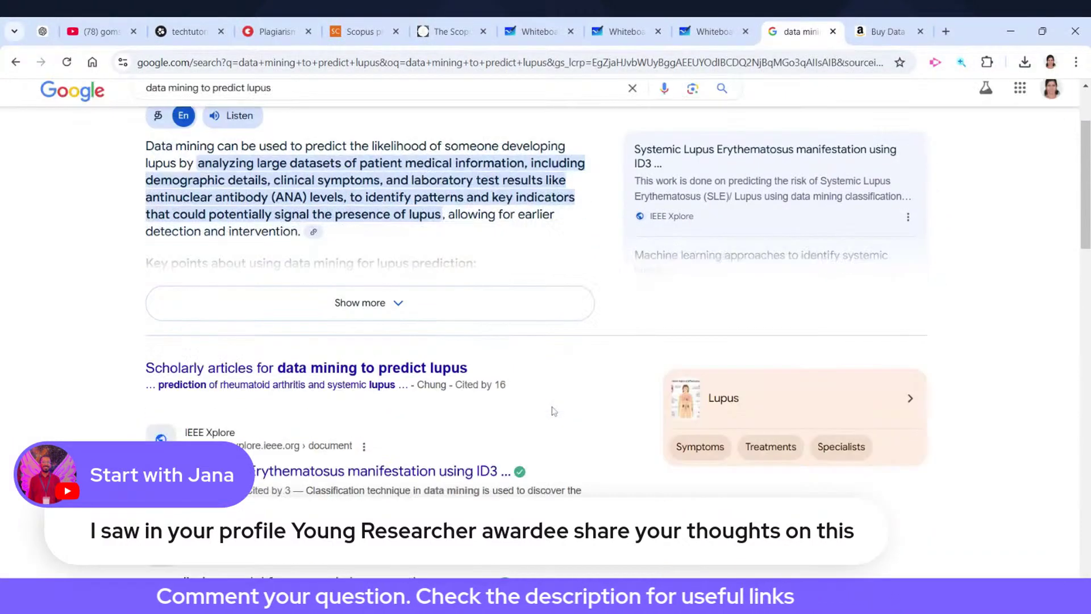
{"action": "scroll", "coordinate": [554, 410], "scroll_direction": "down", "scroll_amount": 5}
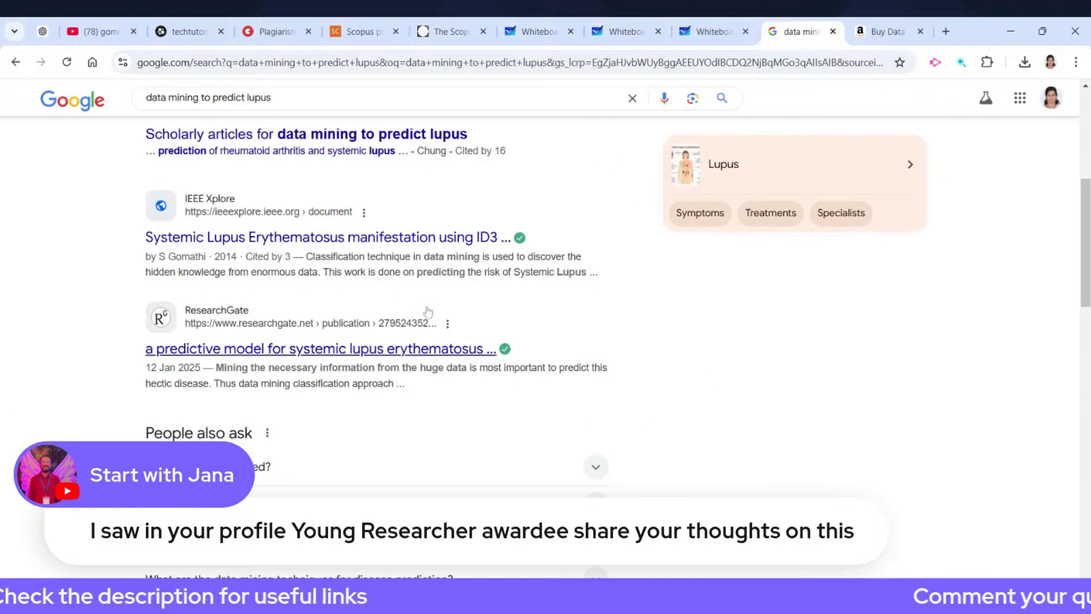
{"action": "left_click", "coordinate": [397, 248]}
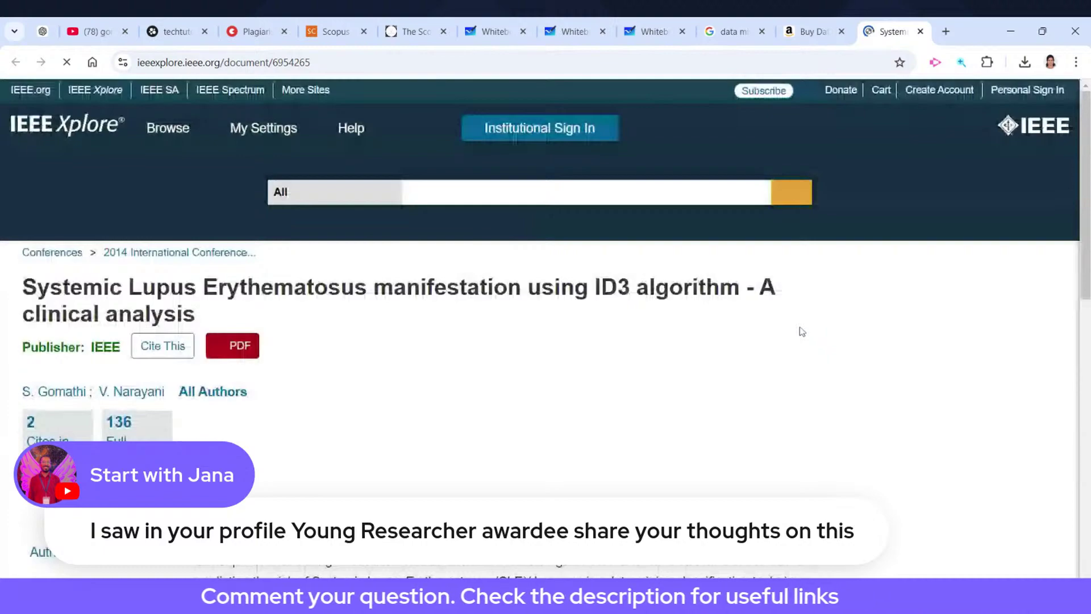
Step: Examine the IEEE Xplore paper's authors, conference date, ISBN information and abstract
{"action": "scroll", "coordinate": [802, 332], "scroll_direction": "down", "scroll_amount": 1}
{"action": "left_click_drag", "start_coordinate": [94, 321], "coordinate": [164, 322]}
{"action": "left_click", "coordinate": [262, 366]}
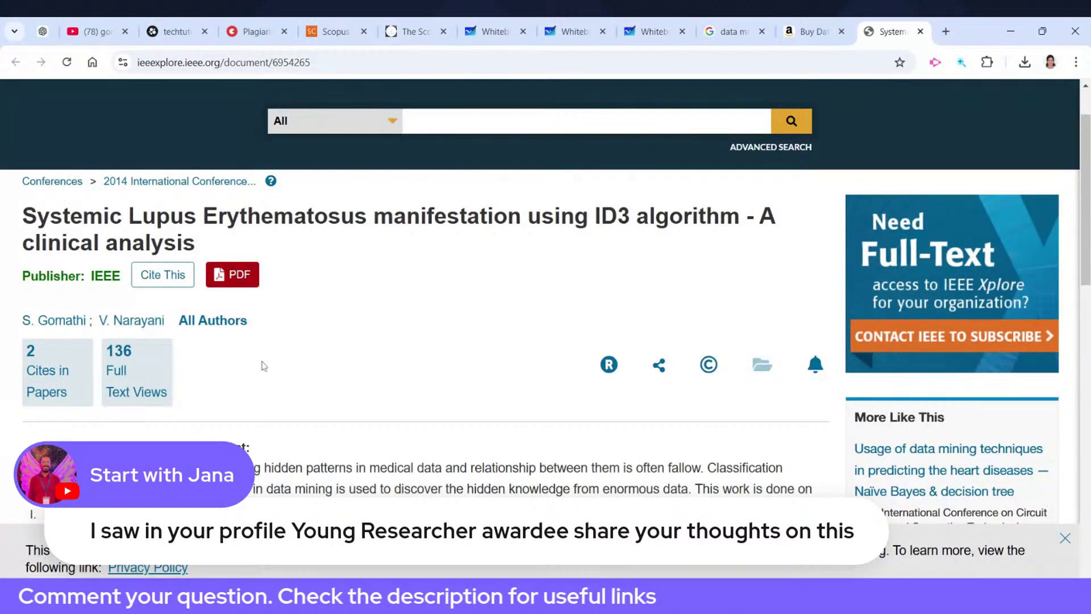
{"action": "scroll", "coordinate": [439, 433], "scroll_direction": "down", "scroll_amount": 2}
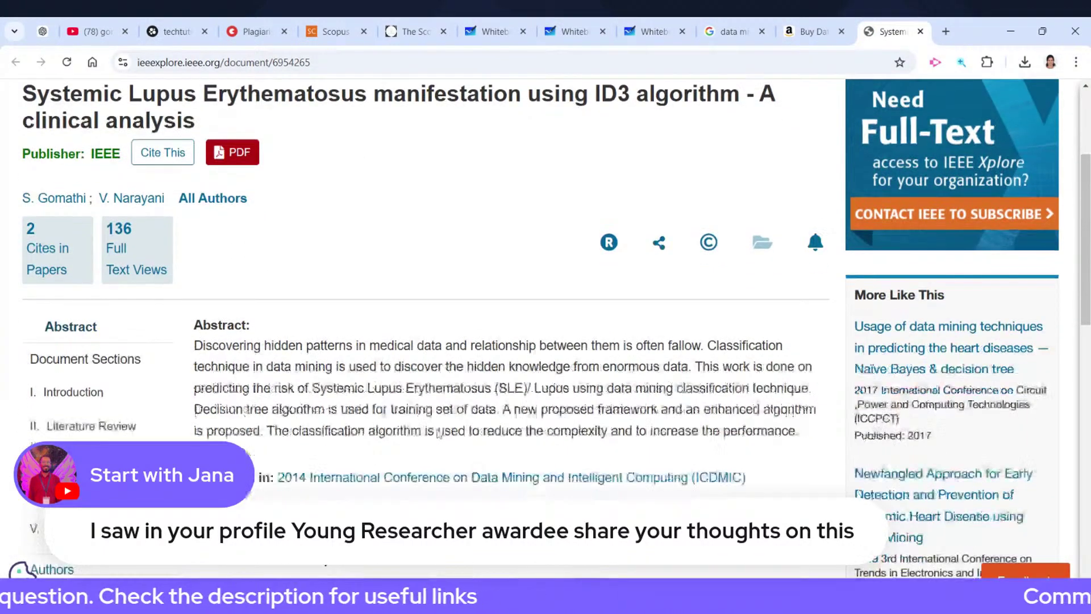
{"action": "scroll", "coordinate": [439, 433], "scroll_direction": "down", "scroll_amount": 4}
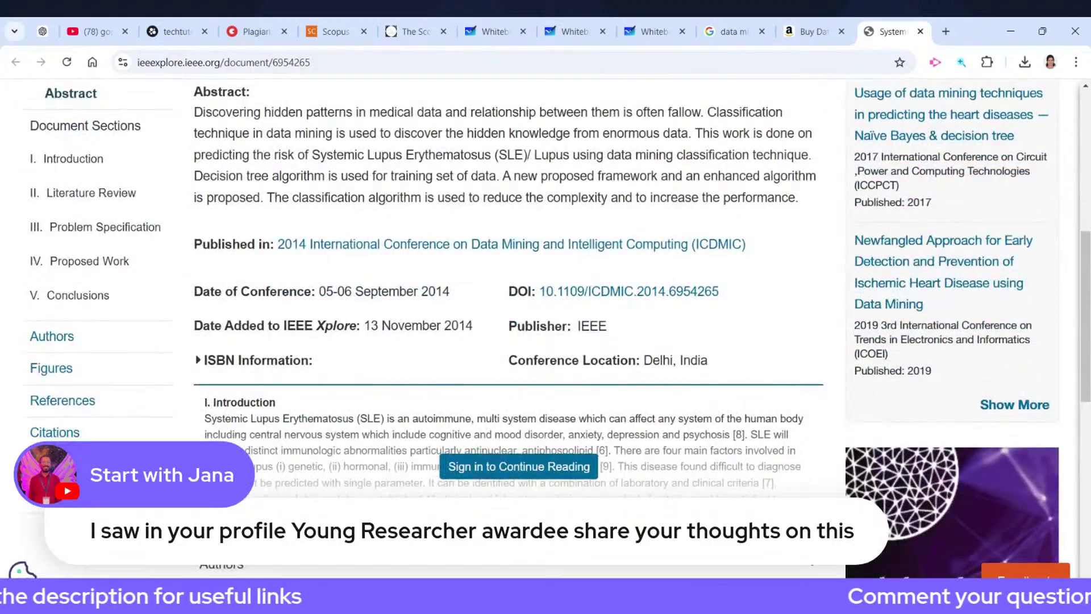
{"action": "left_click_drag", "start_coordinate": [421, 292], "coordinate": [465, 291]}
{"action": "left_click", "coordinate": [459, 312]}
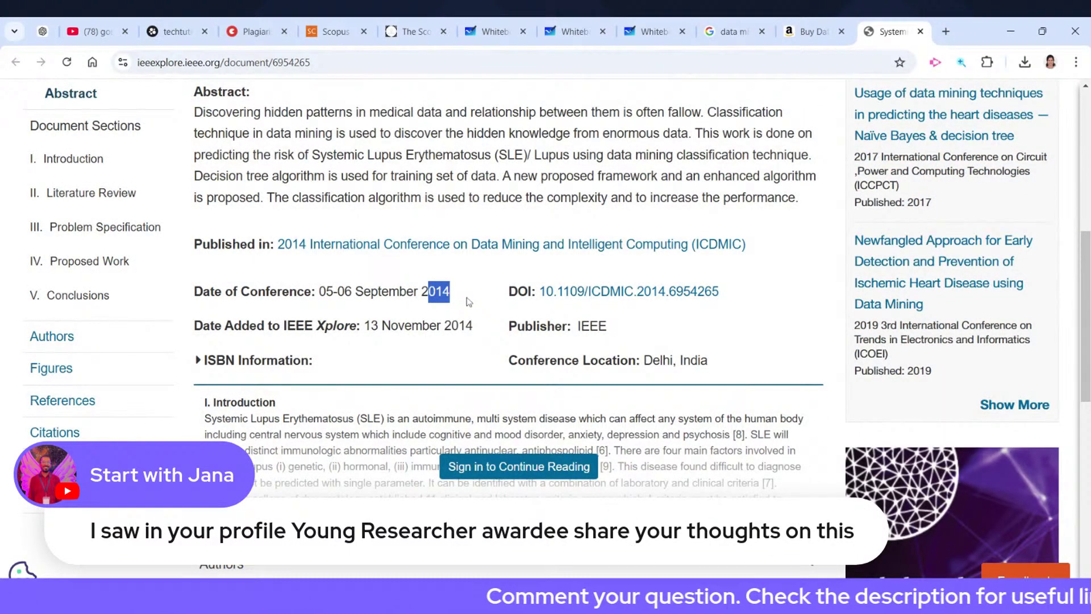
{"action": "left_click", "coordinate": [427, 360]}
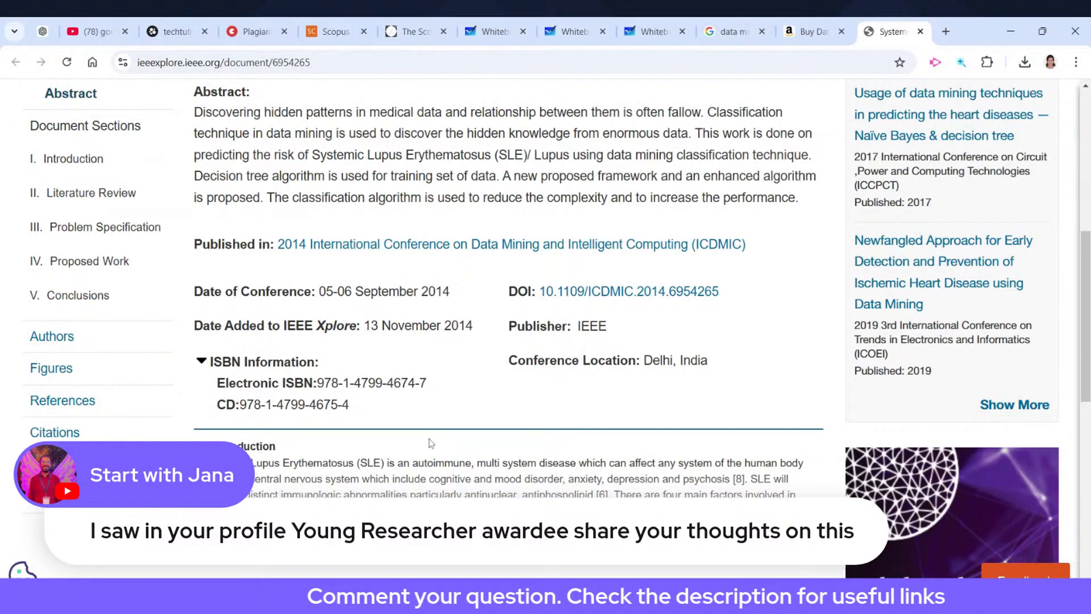
{"action": "scroll", "coordinate": [479, 469], "scroll_direction": "down", "scroll_amount": 1}
{"action": "scroll", "coordinate": [479, 469], "scroll_direction": "up", "scroll_amount": 4}
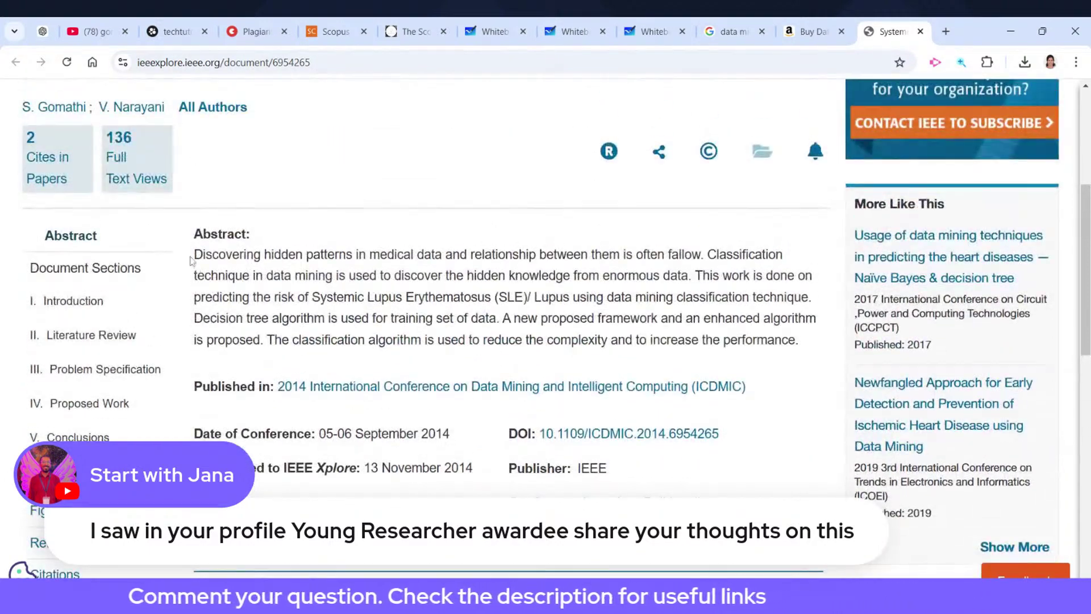
{"action": "left_click_drag", "start_coordinate": [191, 252], "coordinate": [768, 353]}
{"action": "left_click_drag", "start_coordinate": [800, 341], "coordinate": [188, 265]}
Step: View the Amazon listing of the lupus data mining book and return to the Google results for "data mining to predict lupus"
{"action": "left_click", "coordinate": [810, 31]}
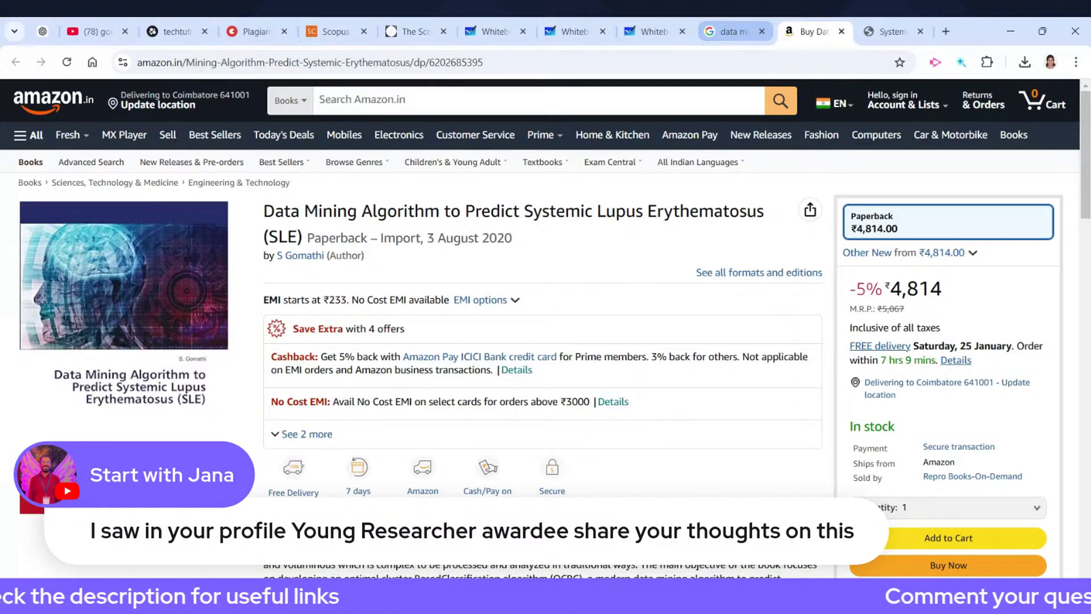
{"action": "left_click", "coordinate": [575, 32]}
{"action": "left_click", "coordinate": [513, 33]}
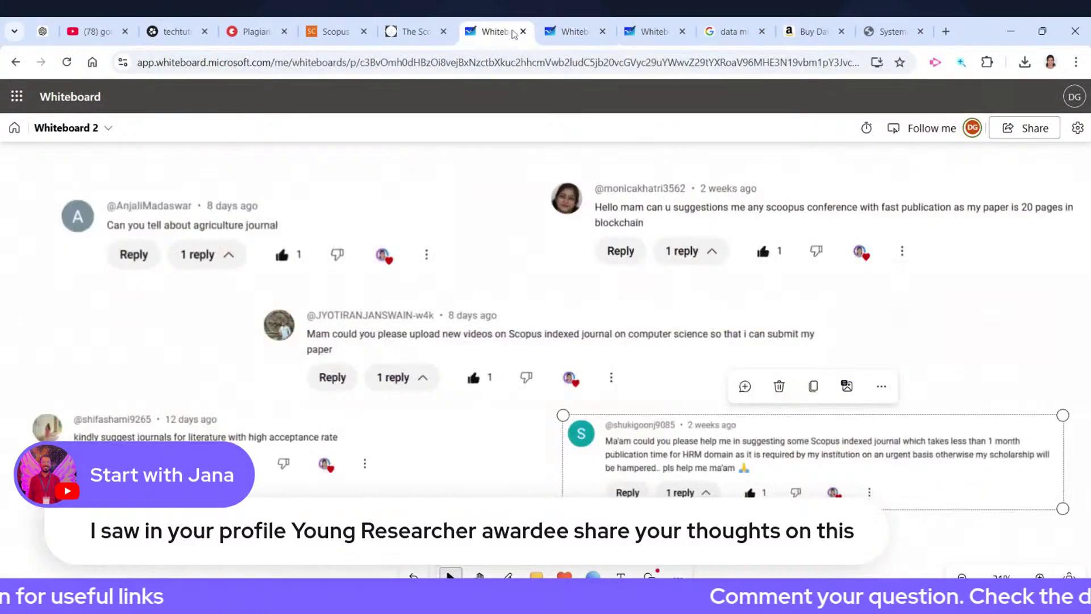
{"action": "left_click", "coordinate": [422, 24]}
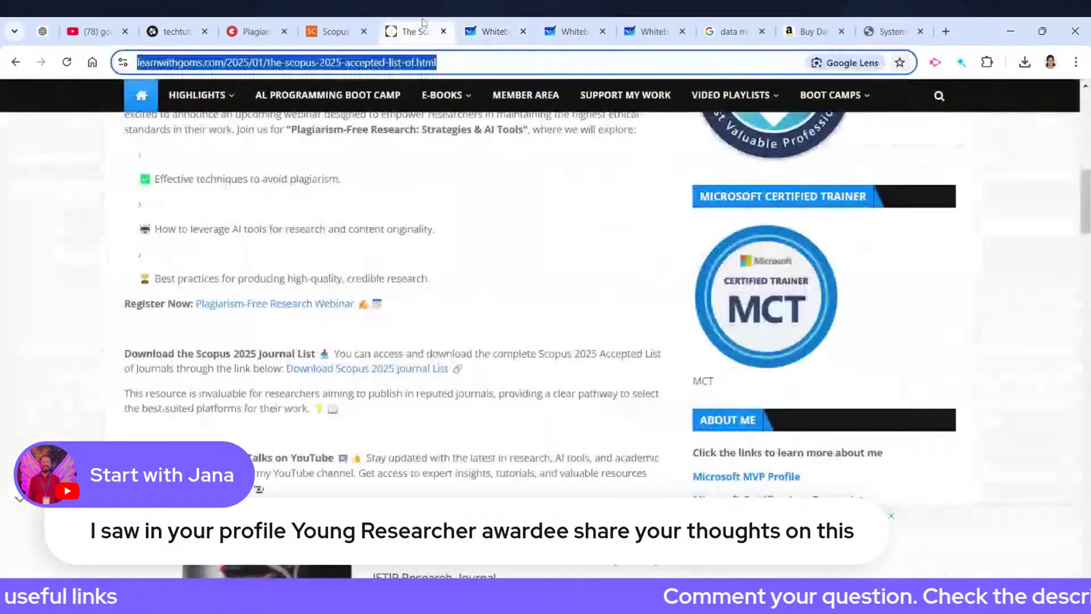
{"action": "left_click", "coordinate": [327, 30]}
{"action": "left_click", "coordinate": [250, 31]}
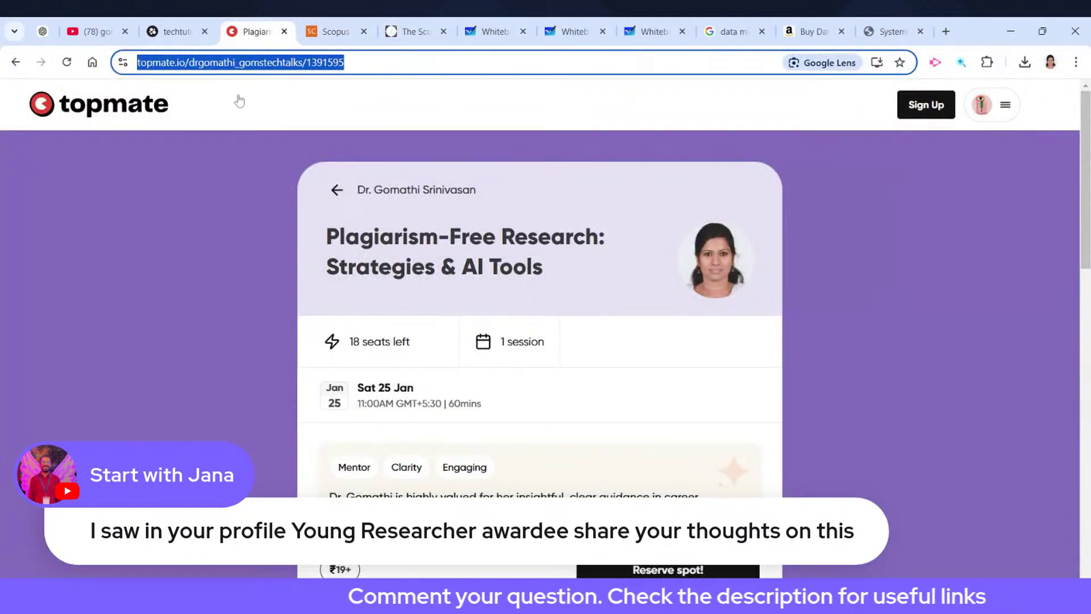
{"action": "key", "text": "alt+Tab"}
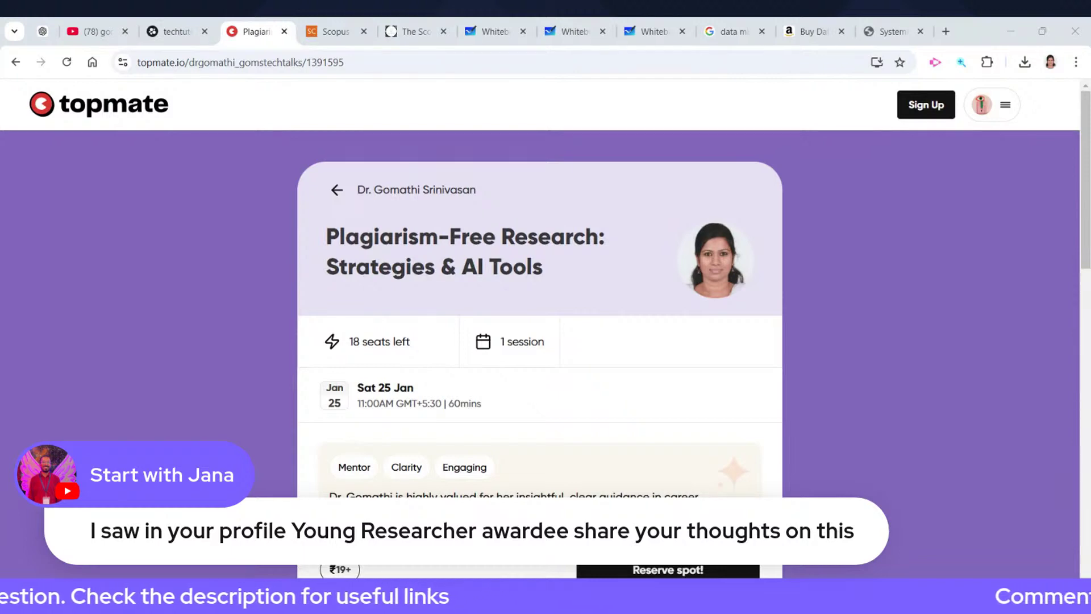
{"action": "key", "text": "alt+Tab"}
{"action": "left_click", "coordinate": [739, 24]}
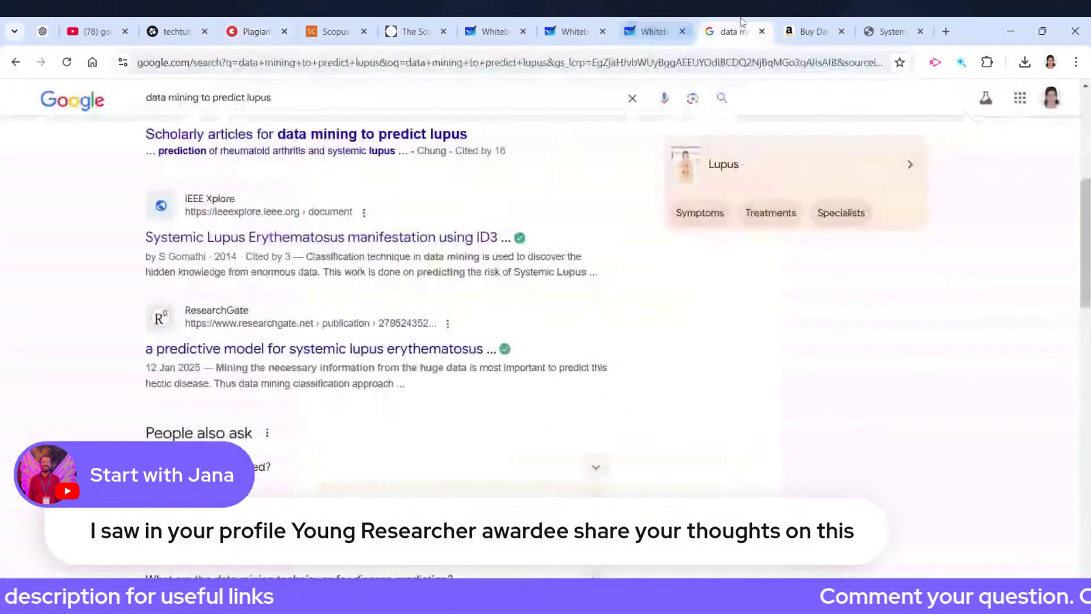
{"action": "scroll", "coordinate": [511, 407], "scroll_direction": "up", "scroll_amount": 6}
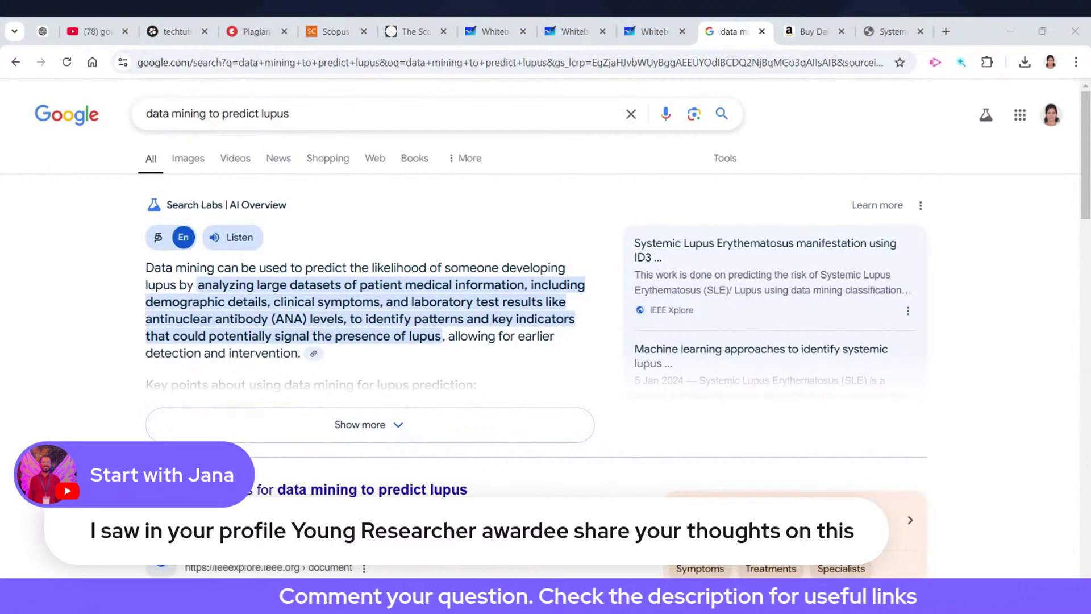
Step: In Microsoft Whiteboard, extend the "Unique" text to "Unique Domain/Topic or problem" and widen its box to keep it on one line
{"action": "left_click", "coordinate": [654, 31]}
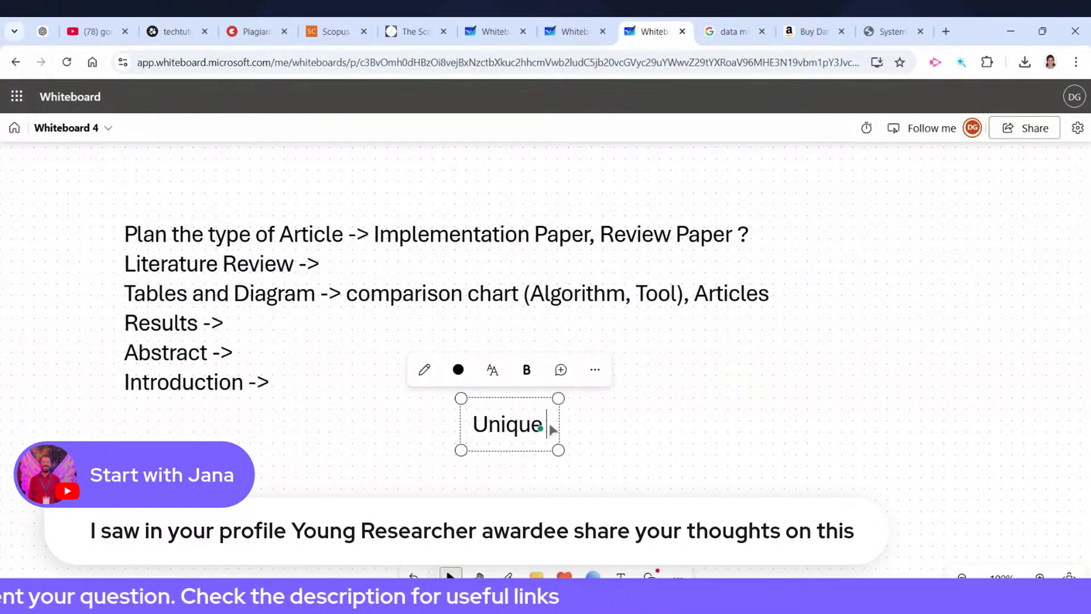
{"action": "type", "text": "Domain/"}
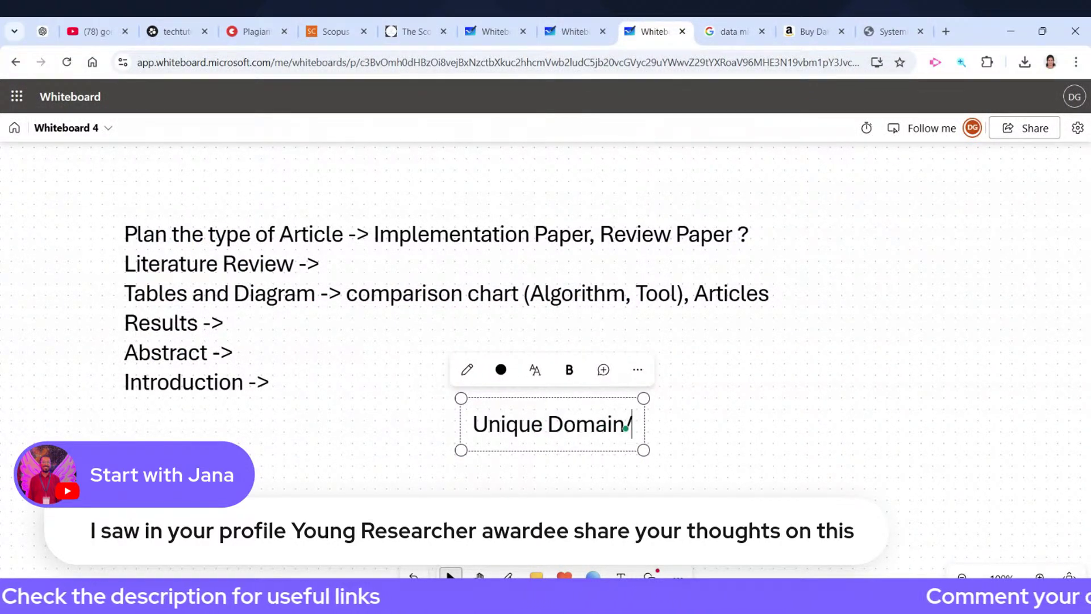
{"action": "type", "text": "Topic o"}
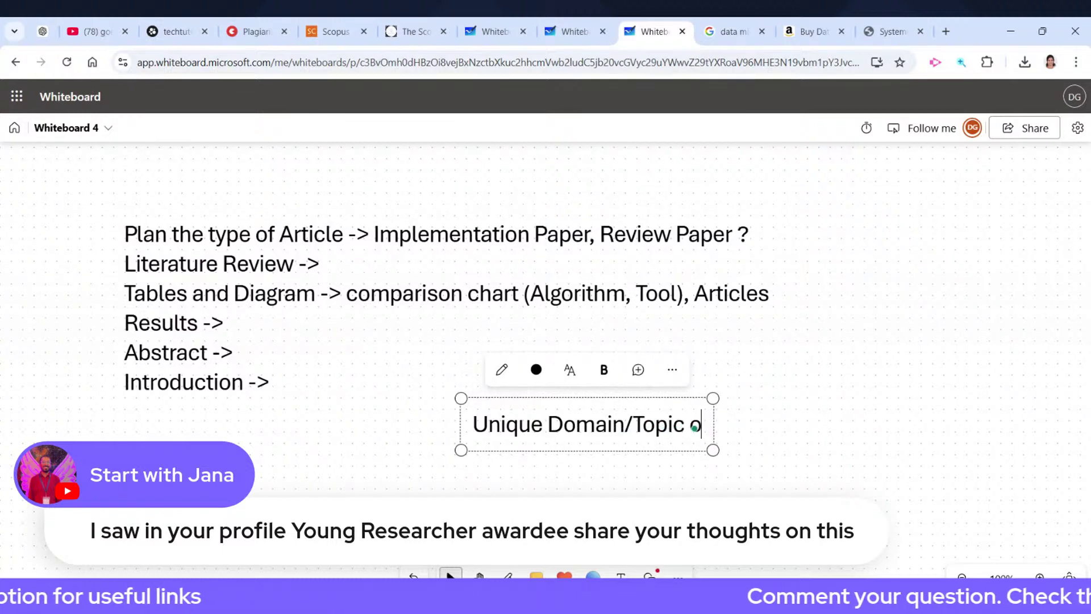
{"action": "type", "text": "r problem"}
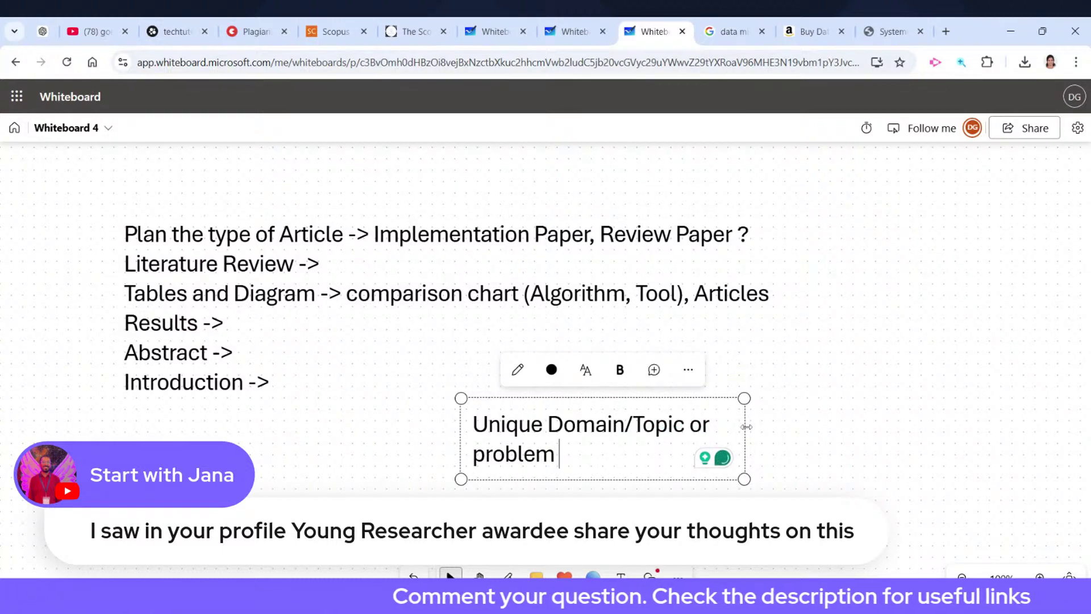
{"action": "left_click_drag", "start_coordinate": [745, 432], "coordinate": [937, 427]}
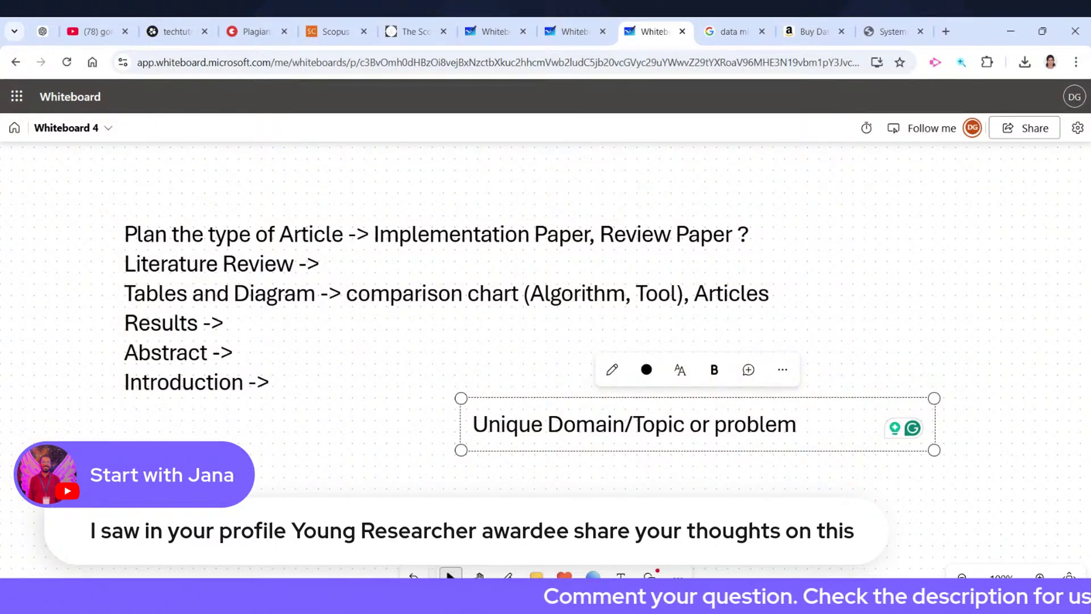
Step: Add a second line reading "Interdisciplinary -> Medical (Lupus, DM)" below "Unique Domain/Topic or problem"
{"action": "key", "text": "Return"}
{"action": "type", "text": "Inter"}
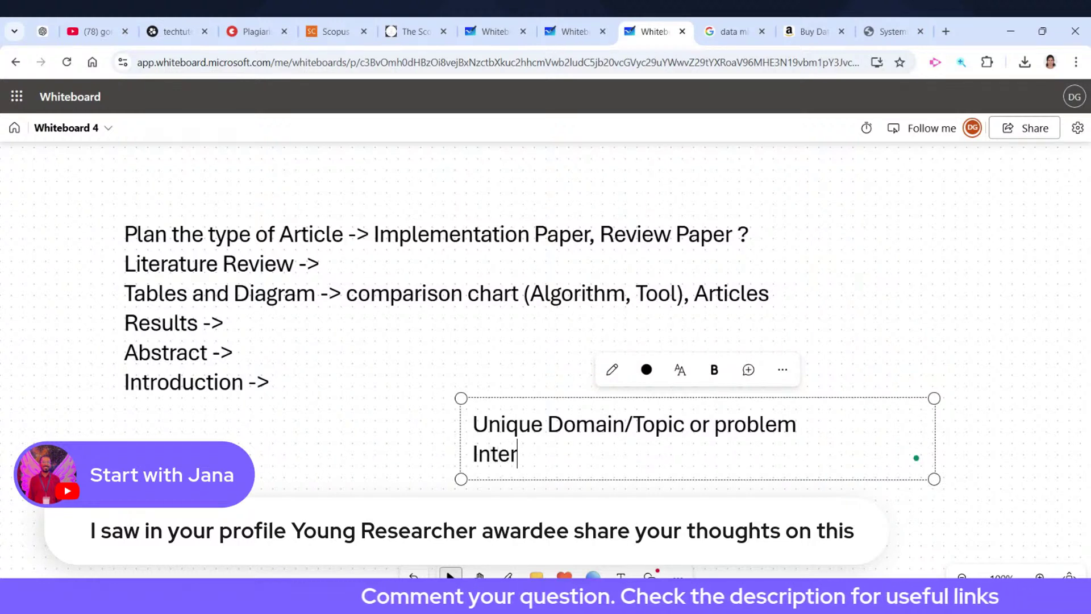
{"action": "type", "text": "discipl"}
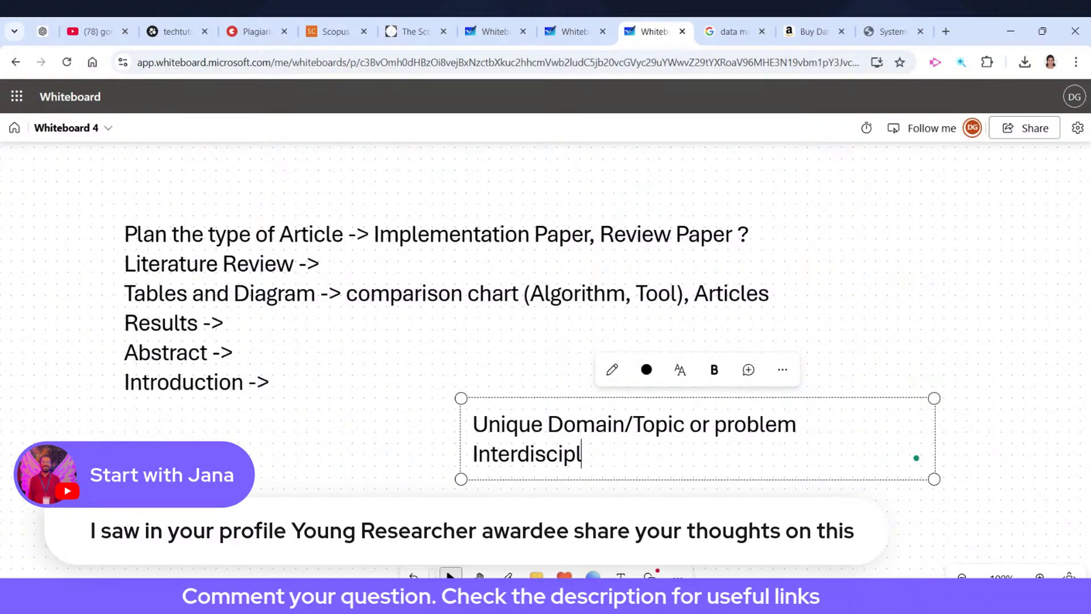
{"action": "type", "text": "inarity"}
{"action": "key", "text": "BackSpace"}
{"action": "key", "text": "BackSpace"}
{"action": "key", "text": "BackSpace"}
{"action": "key", "text": "BackSpace"}
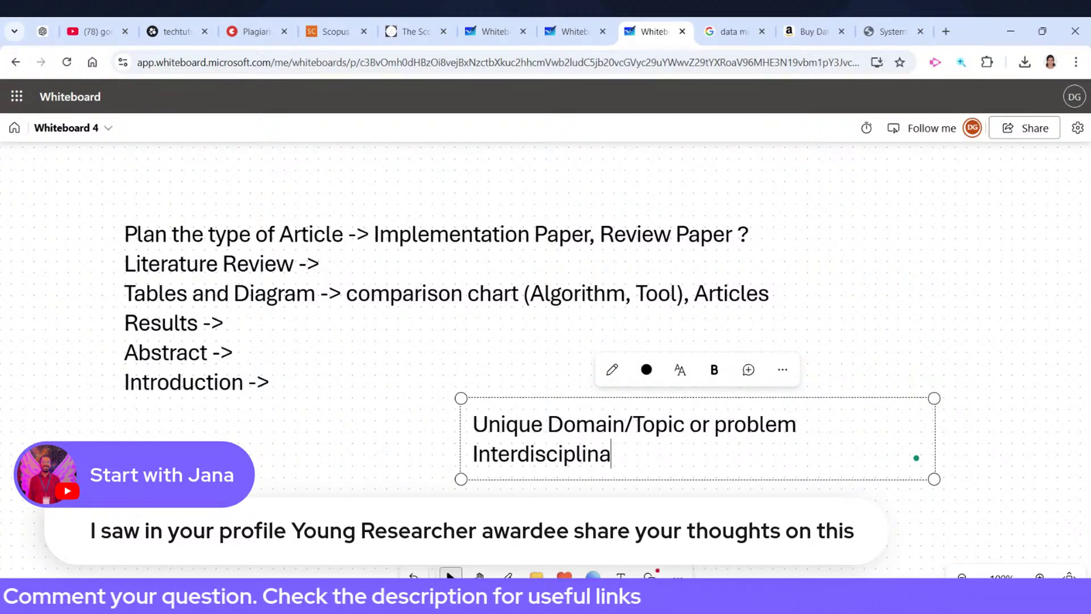
{"action": "type", "text": "ry -"}
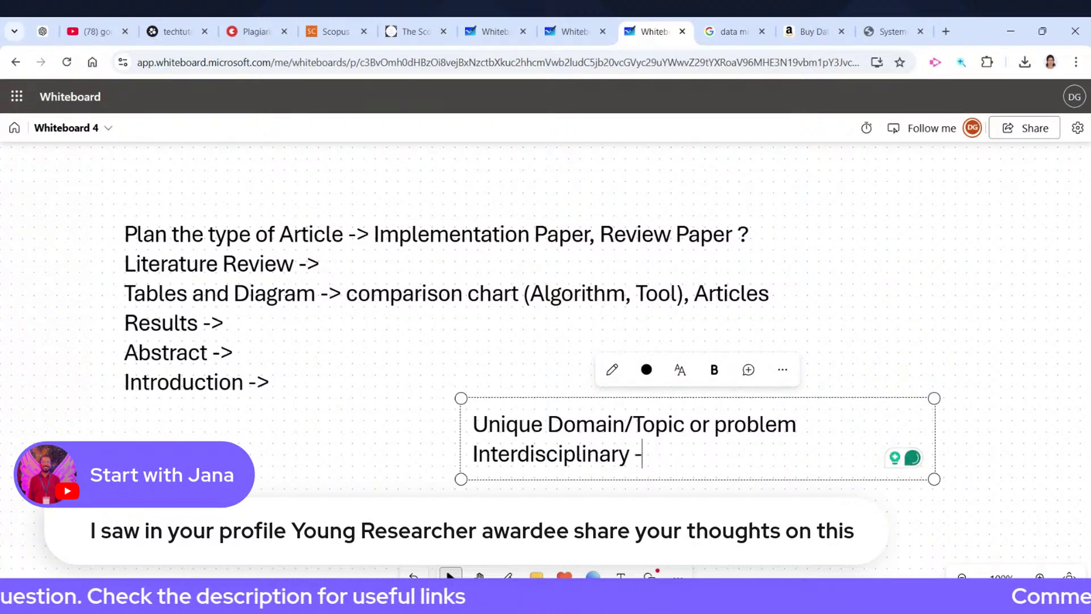
{"action": "type", "text": "> "}
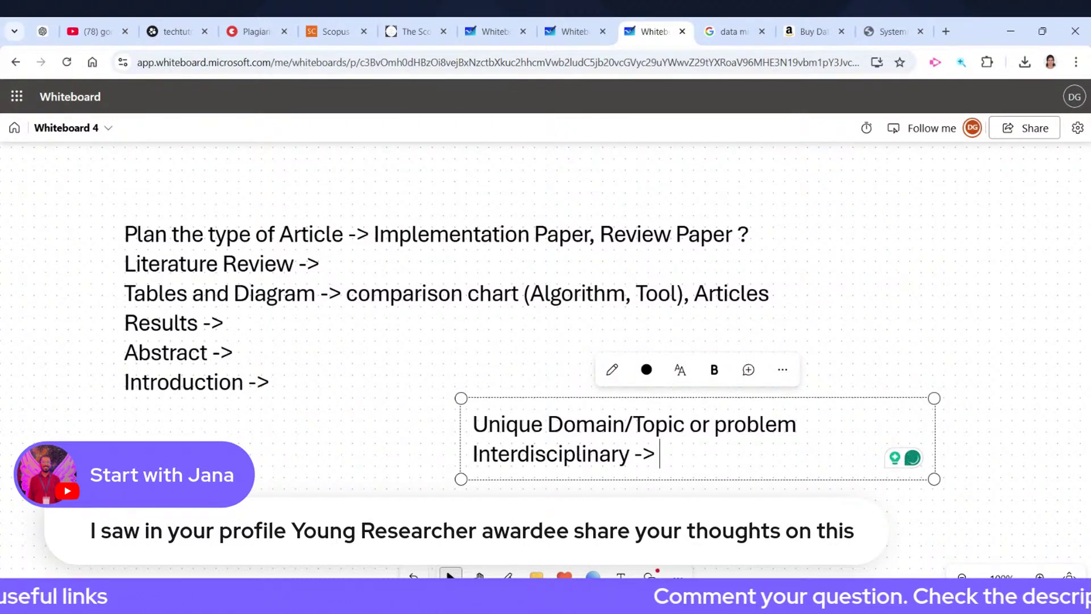
{"action": "type", "text": "Medical"}
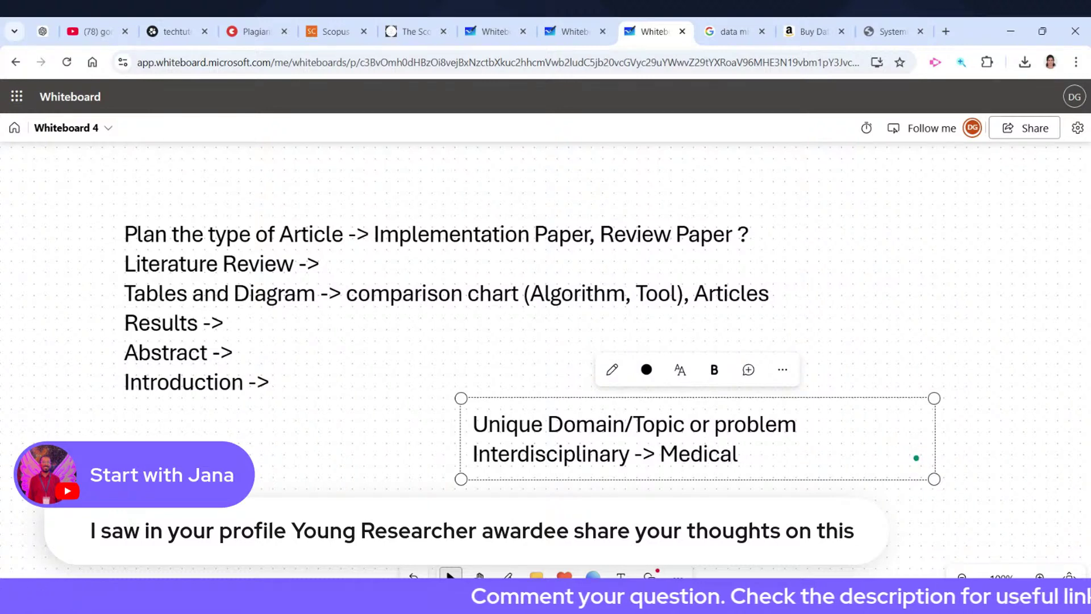
{"action": "type", "text": " (Lupus,"}
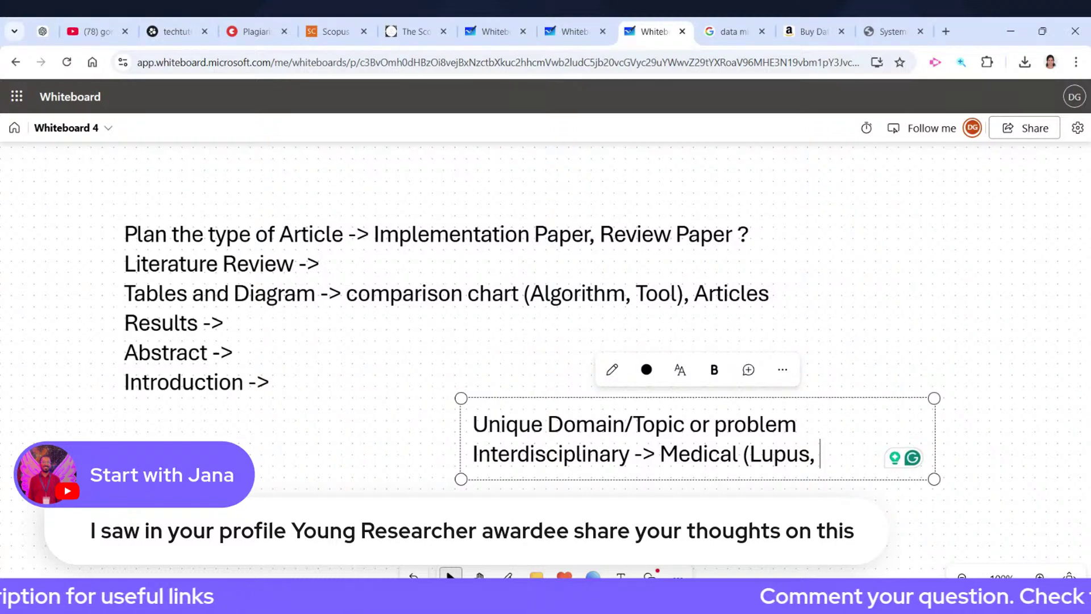
{"action": "type", "text": "DM)"}
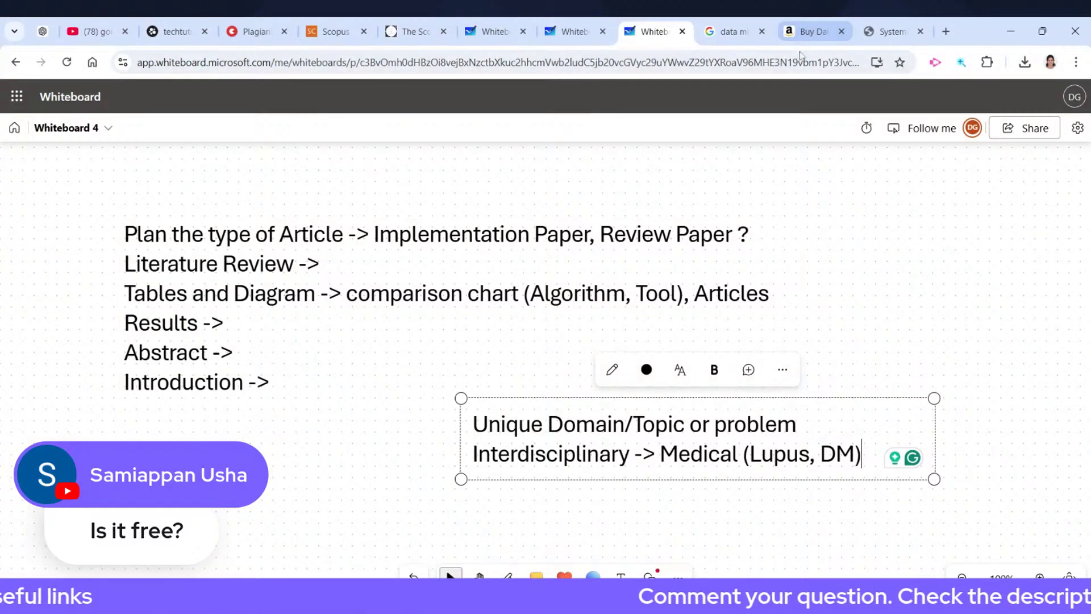
Step: Close the Amazon book listing, the IEEE Xplore paper and the Google results for "data mining to predict lupus"
{"action": "left_click", "coordinate": [827, 33]}
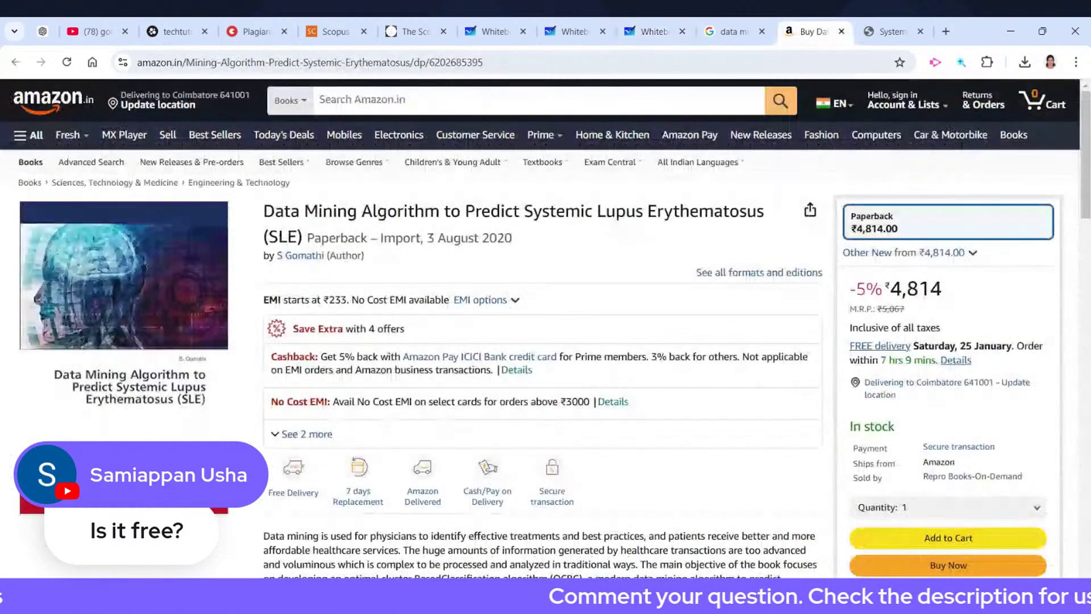
{"action": "left_click", "coordinate": [842, 32]}
{"action": "left_click", "coordinate": [843, 32]}
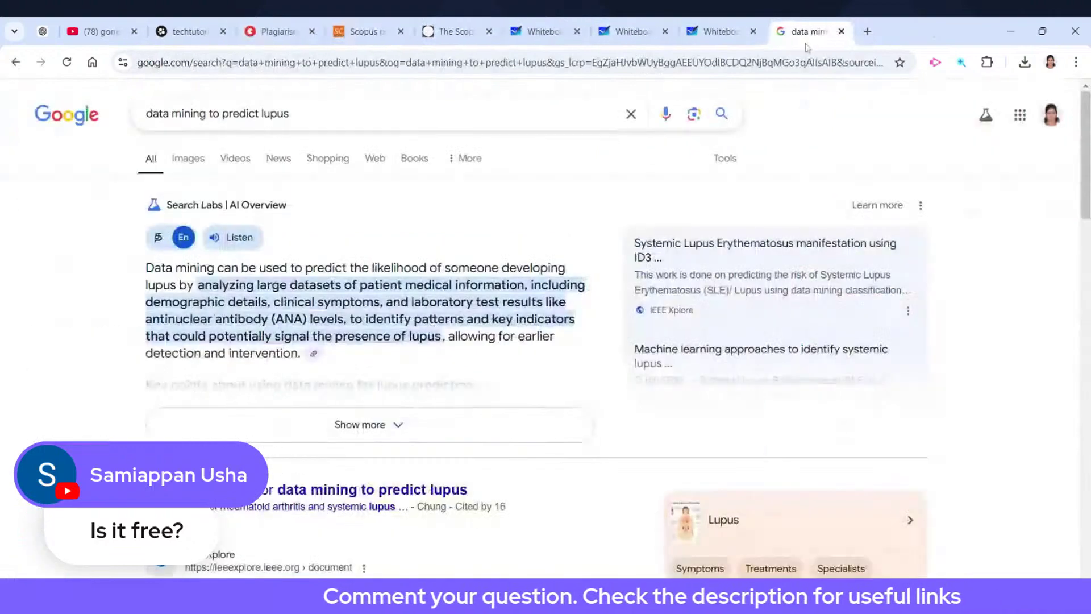
{"action": "left_click", "coordinate": [842, 33]}
Step: Switch to the Scopus Preview site and open its Sources list
{"action": "left_click", "coordinate": [725, 37]}
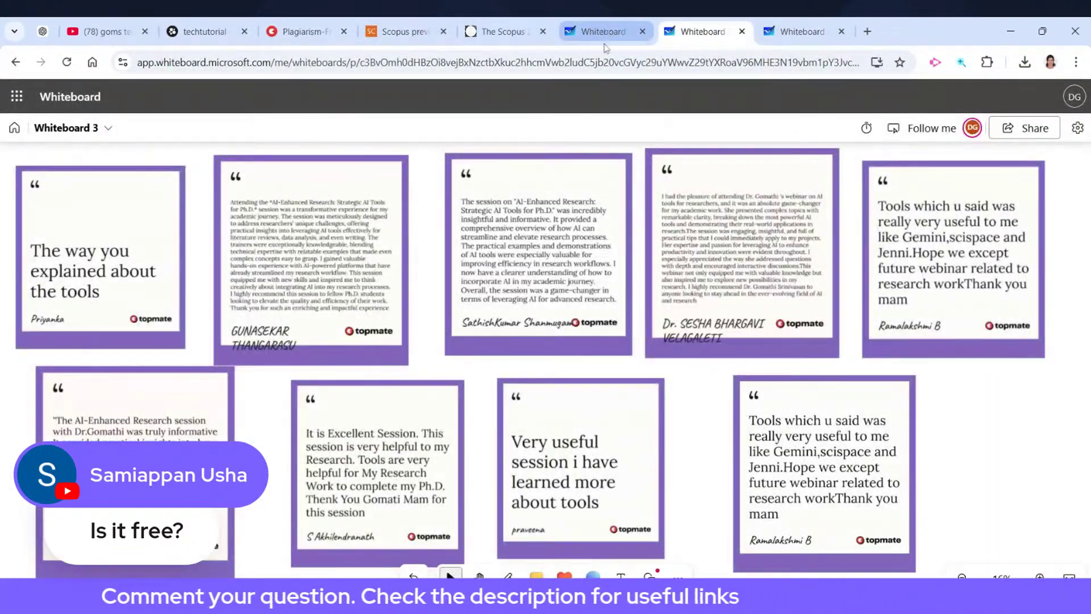
{"action": "left_click", "coordinate": [651, 22]}
{"action": "left_click", "coordinate": [511, 28]}
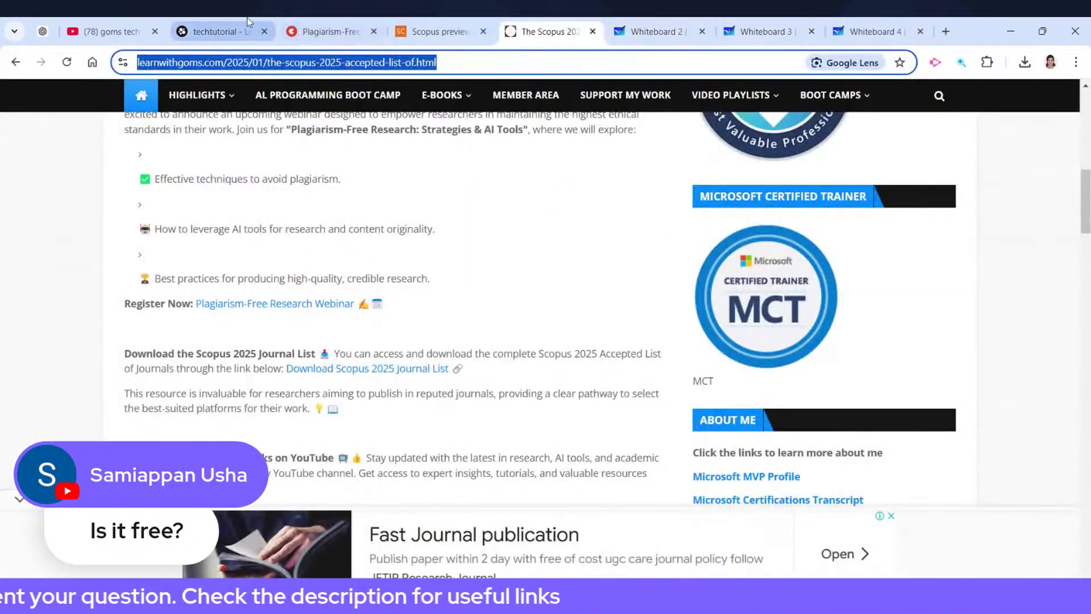
{"action": "left_click", "coordinate": [441, 26]}
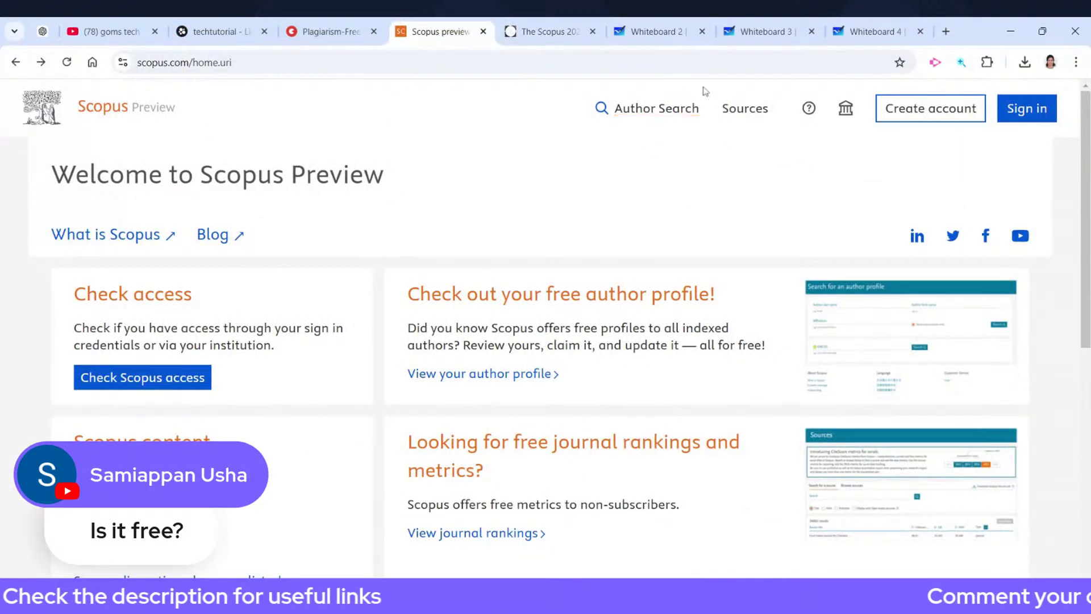
{"action": "left_click", "coordinate": [745, 109]}
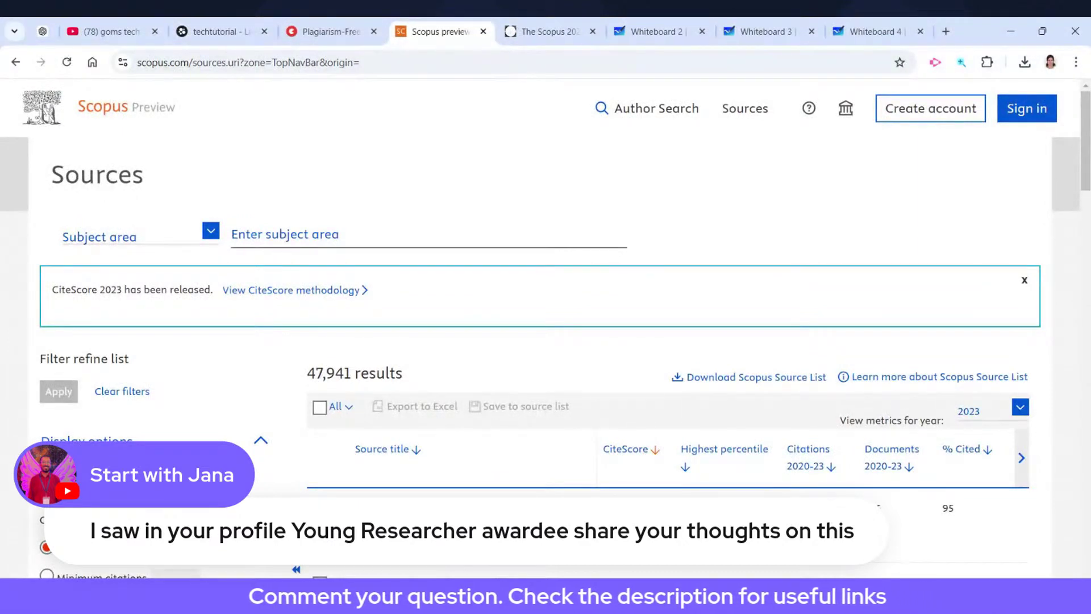
Step: Search the sources by subject area, narrowing the subject suggestions with "Computer Sci"
{"action": "left_click", "coordinate": [210, 231]}
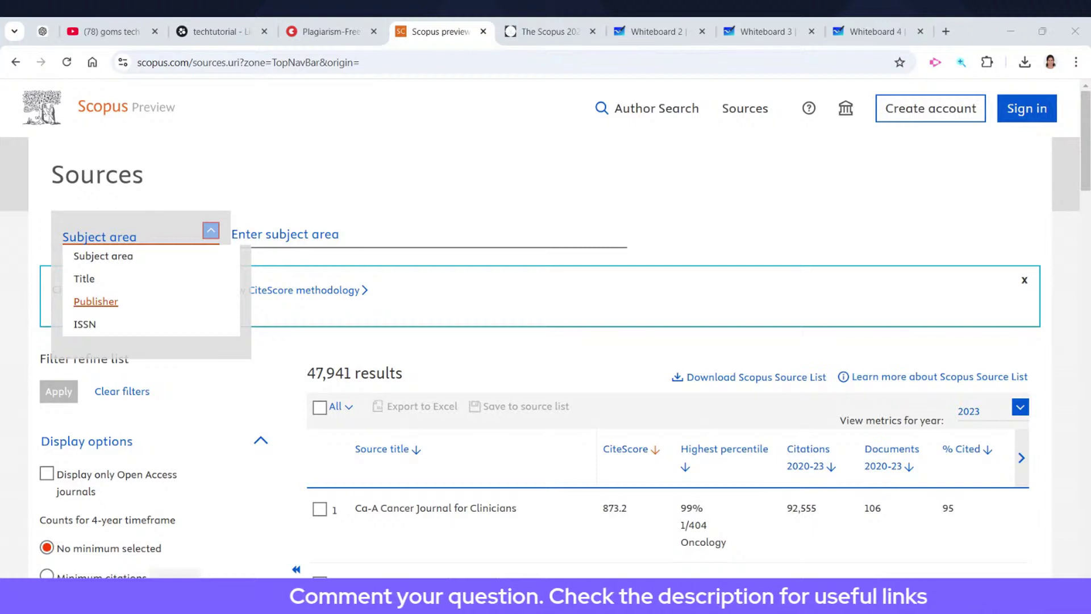
{"action": "left_click", "coordinate": [126, 263]}
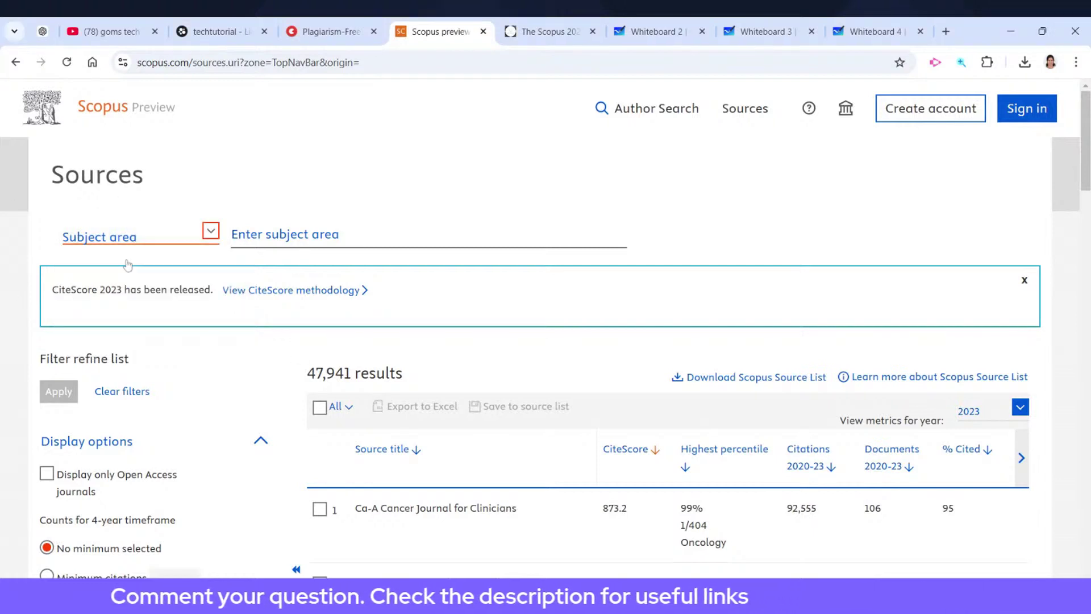
{"action": "left_click", "coordinate": [422, 233]}
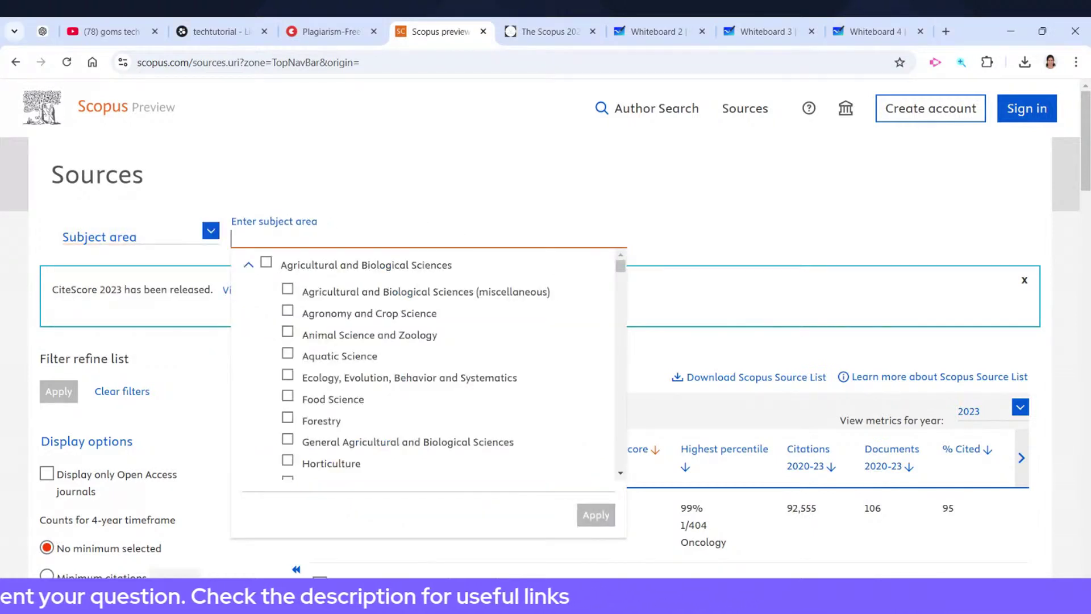
{"action": "type", "text": "Compu"}
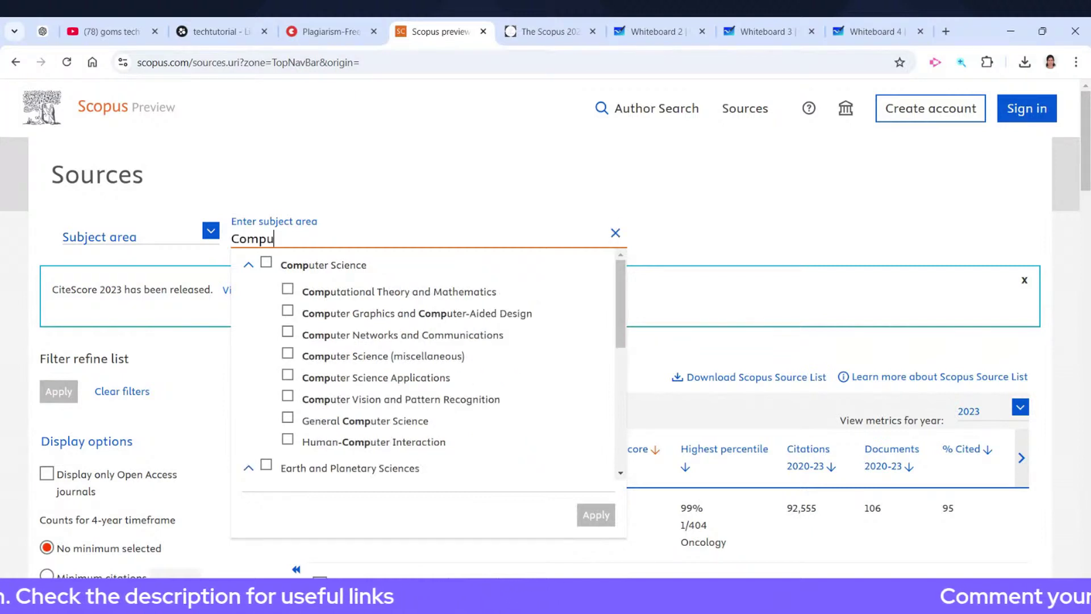
{"action": "type", "text": "ter Scienece"}
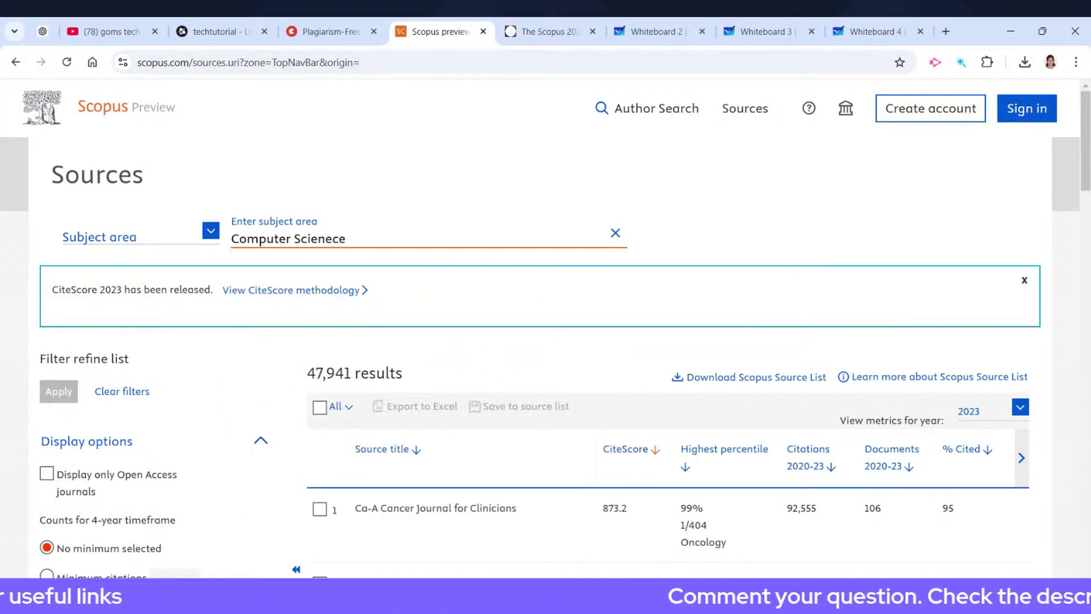
{"action": "key", "text": "BackSpace"}
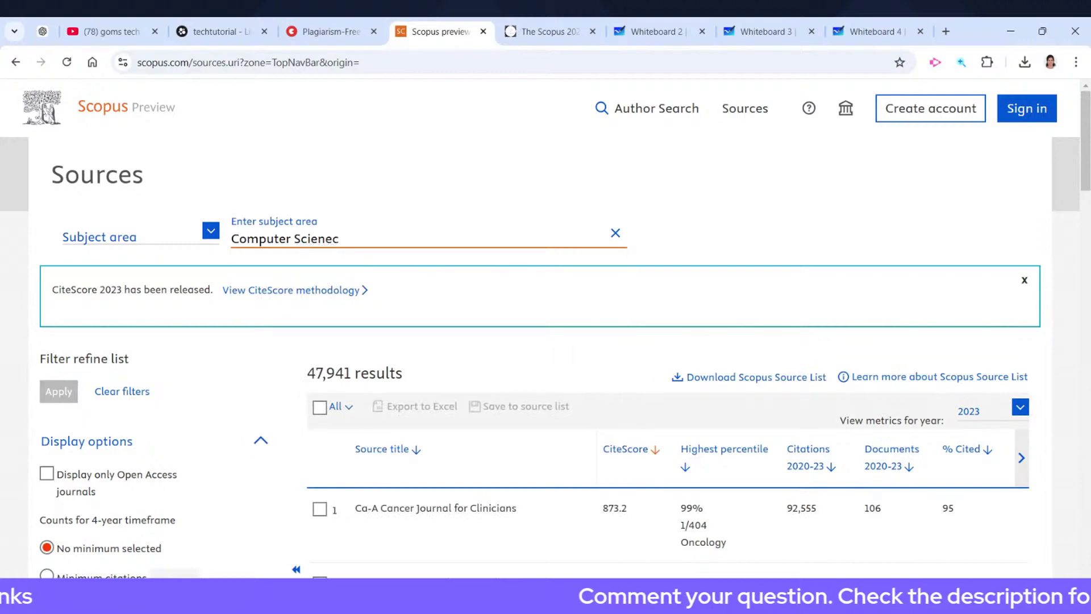
{"action": "key", "text": "BackSpace"}
{"action": "key", "text": "BackSpace"}
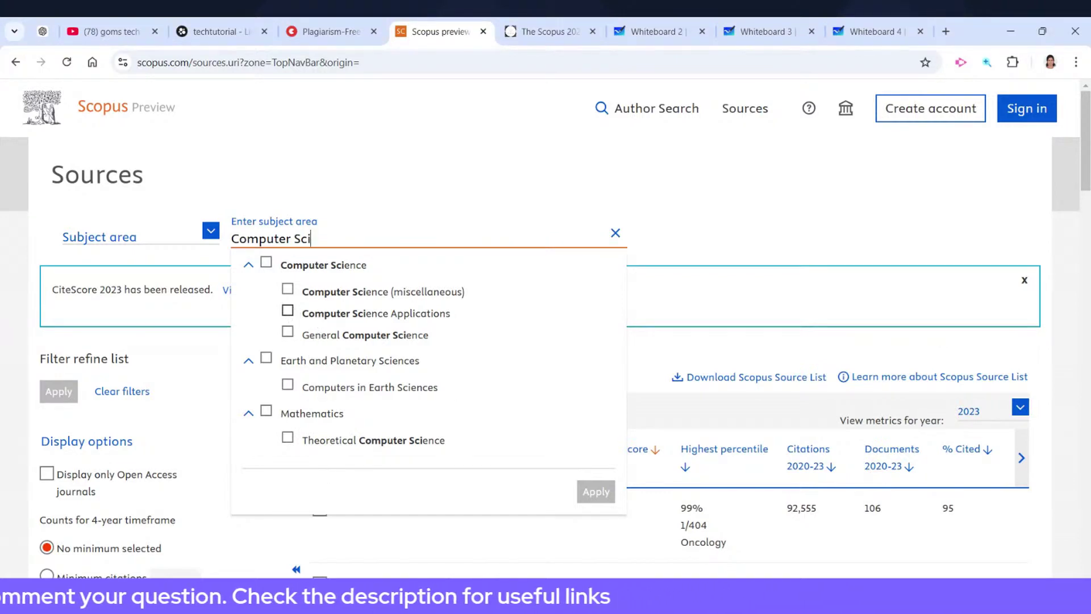
{"action": "left_click_drag", "start_coordinate": [312, 238], "coordinate": [247, 239]}
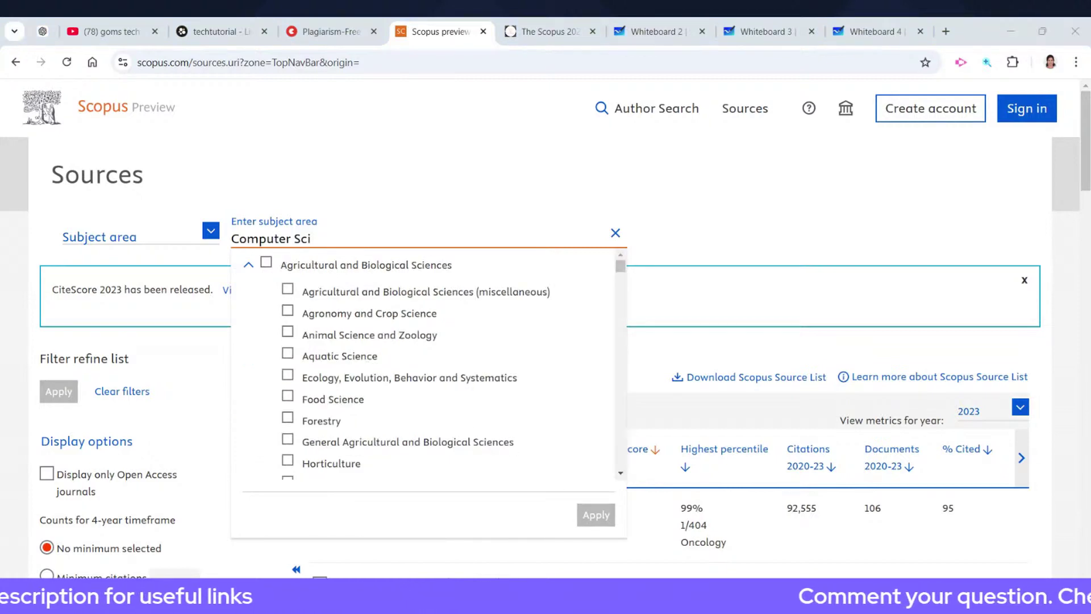
{"action": "left_click", "coordinate": [312, 238]}
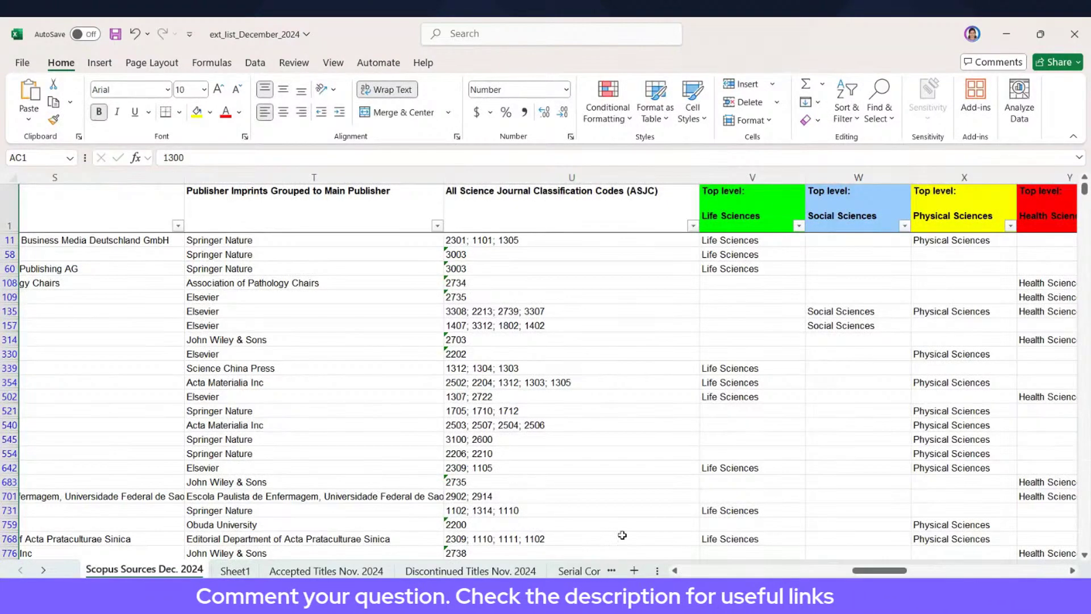
Step: In Excel, examine the source titles, active status and coverage years in the Scopus Sources Dec. 2024 sheet of ext_list_December_2024
{"action": "left_click_drag", "start_coordinate": [866, 571], "coordinate": [695, 570]}
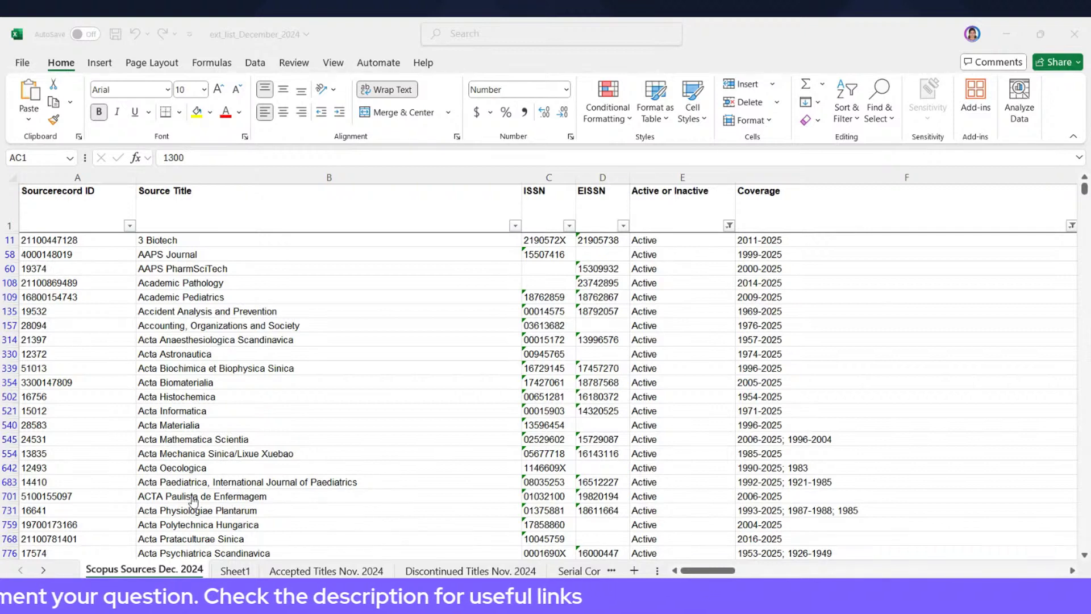
{"action": "left_click", "coordinate": [699, 337]}
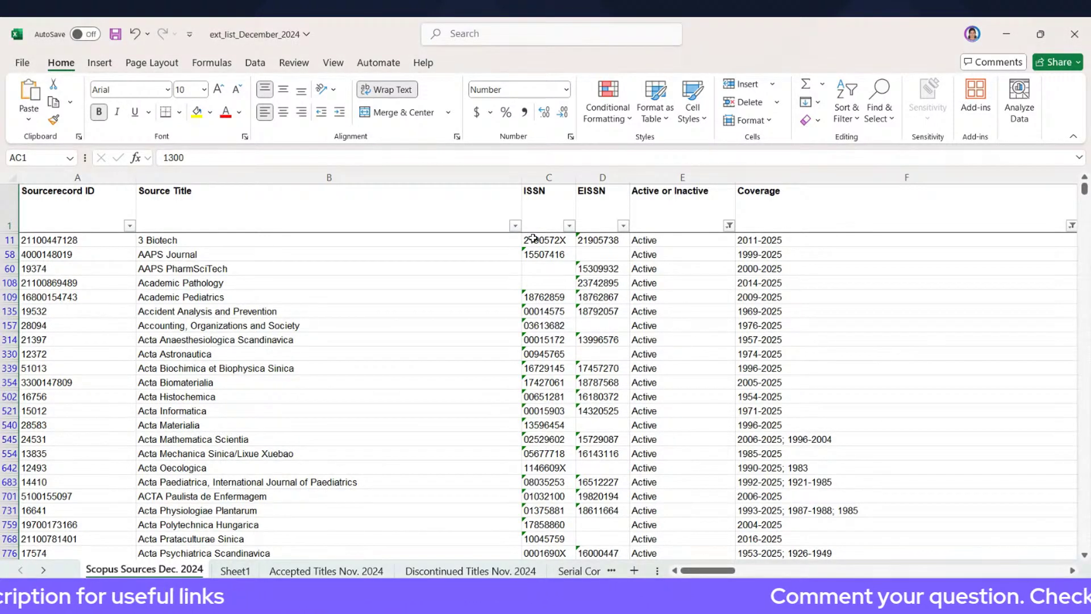
{"action": "left_click", "coordinate": [772, 241]}
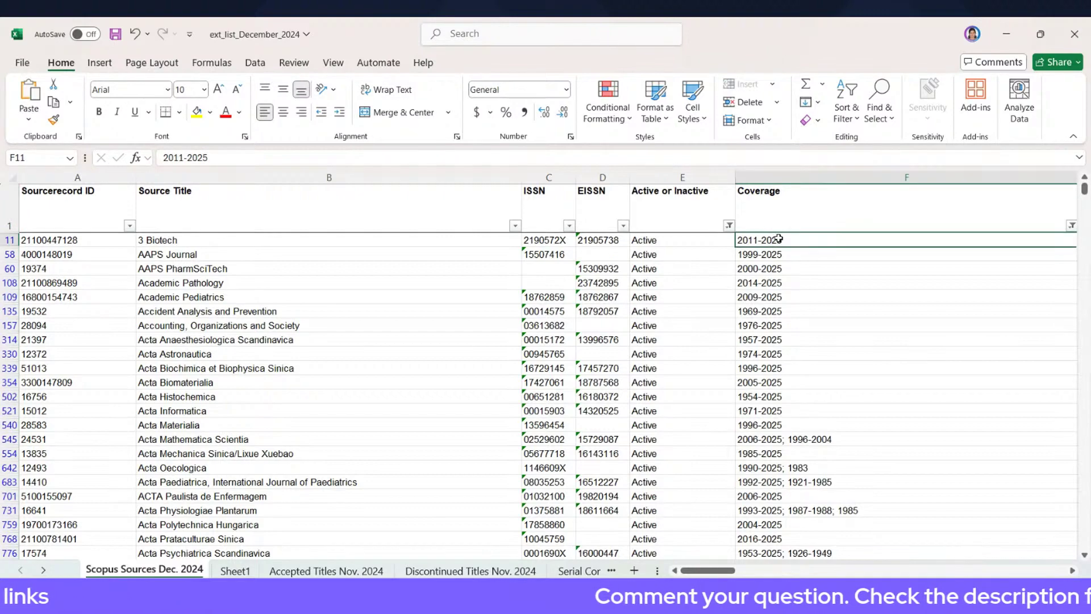
Step: Filter the Scopus Sources Dec. 2024 sheet to Computer Science using the 1700 Computer Science column
{"action": "left_click_drag", "start_coordinate": [704, 575], "coordinate": [1035, 571]}
{"action": "left_click", "coordinate": [726, 227]}
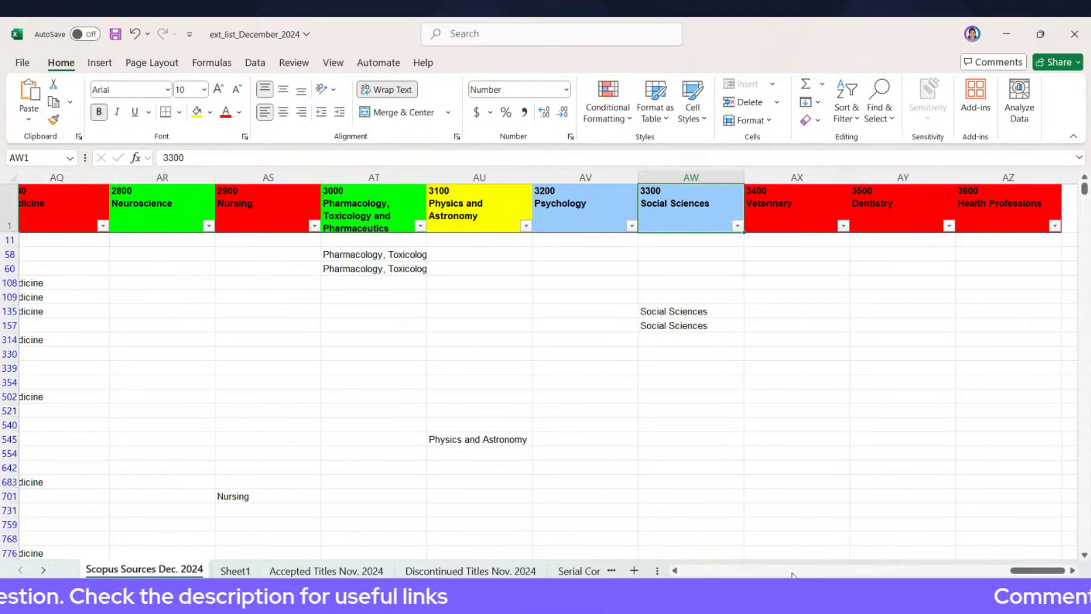
{"action": "left_click", "coordinate": [881, 597]}
{"action": "left_click", "coordinate": [1046, 573]}
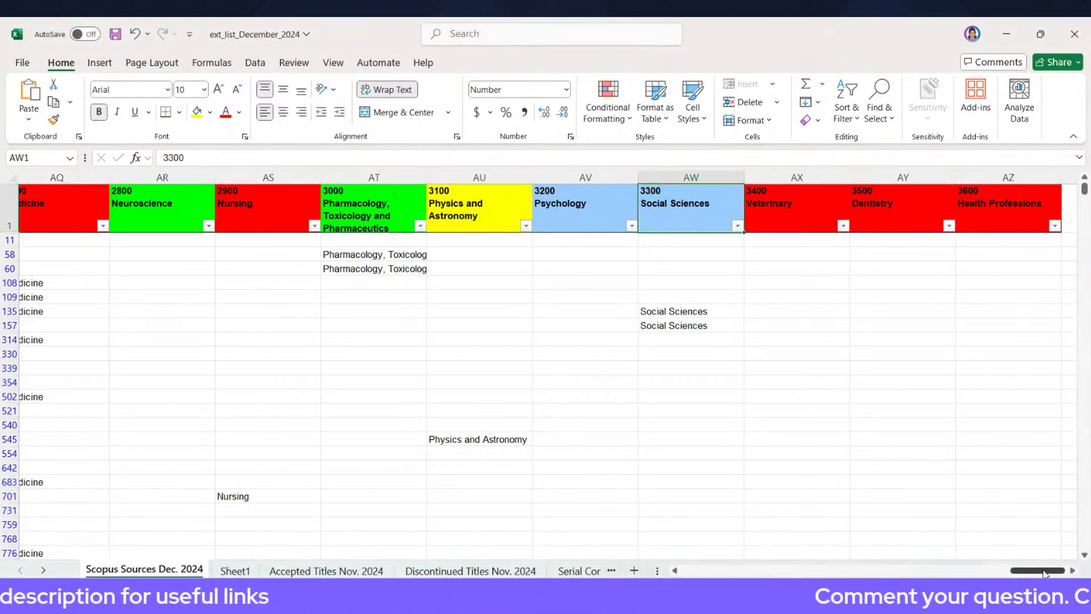
{"action": "left_click_drag", "start_coordinate": [1029, 573], "coordinate": [968, 574]}
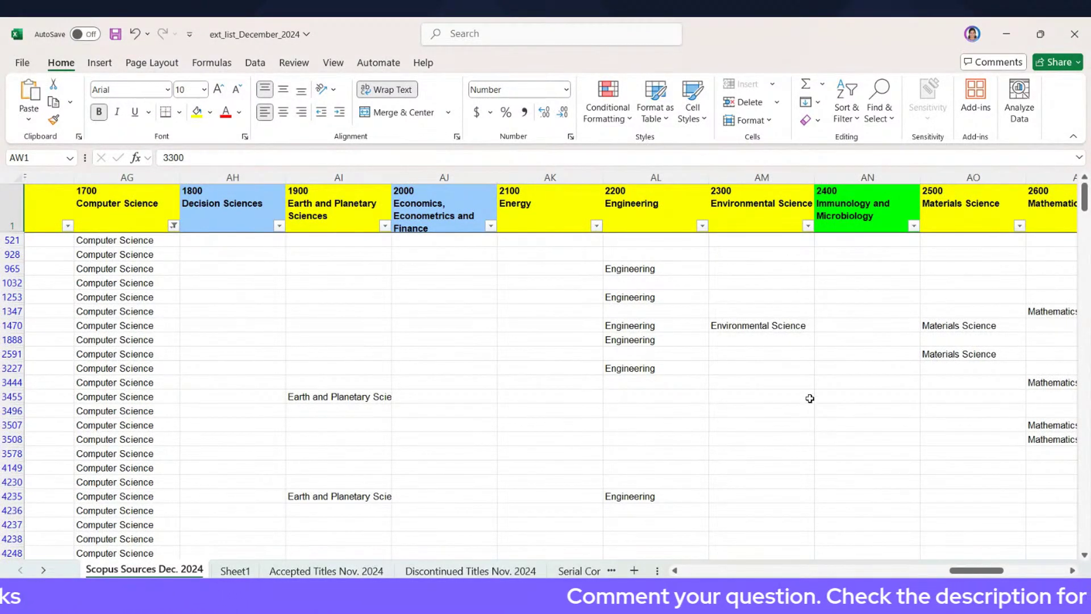
Step: Examine the titles, ISSNs and coverage years of the filtered Computer Science journals
{"action": "left_click_drag", "start_coordinate": [977, 569], "coordinate": [709, 569]}
{"action": "scroll", "coordinate": [284, 257], "scroll_direction": "down", "scroll_amount": 8}
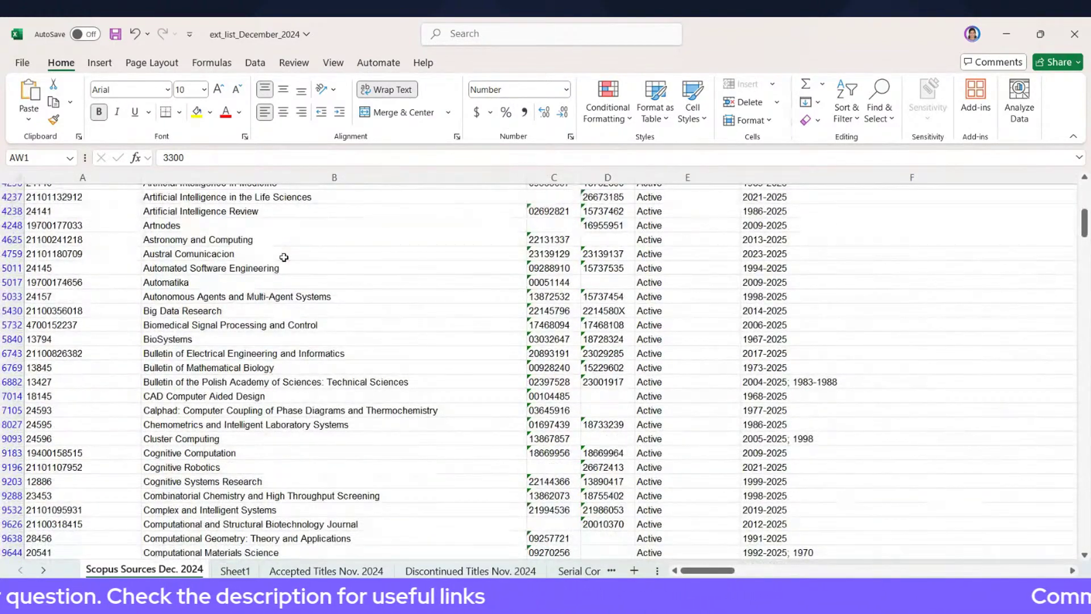
{"action": "scroll", "coordinate": [284, 256], "scroll_direction": "up", "scroll_amount": 5}
{"action": "scroll", "coordinate": [284, 257], "scroll_direction": "up", "scroll_amount": 3}
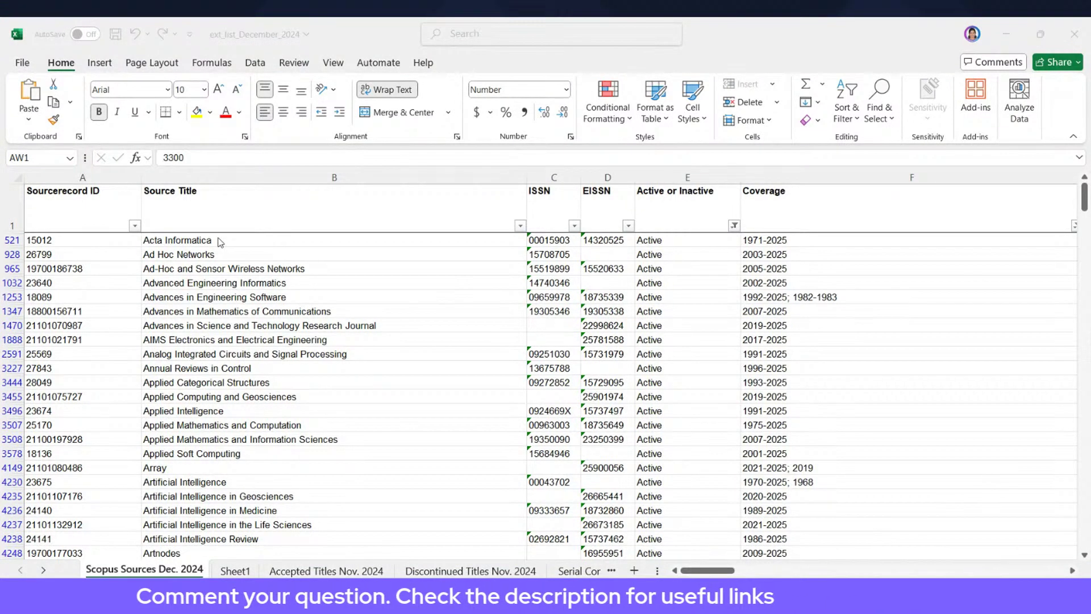
{"action": "left_click", "coordinate": [218, 307]}
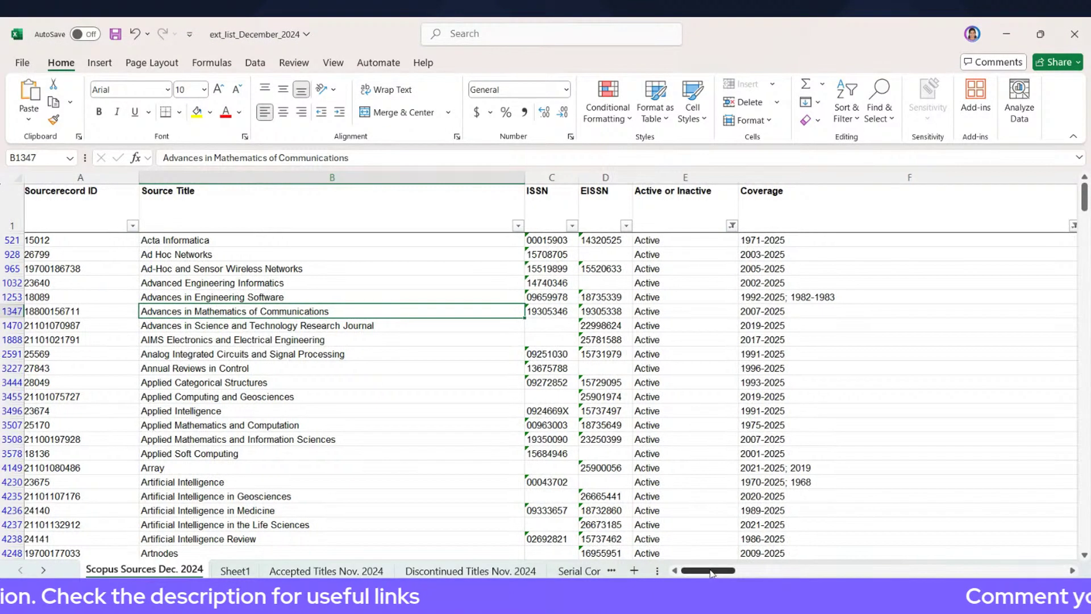
{"action": "mouse_move", "coordinate": [708, 573]}
{"action": "left_mouse_down"}
{"action": "mouse_move", "coordinate": [789, 570]}
{"action": "mouse_move", "coordinate": [708, 571]}
{"action": "left_mouse_up"}
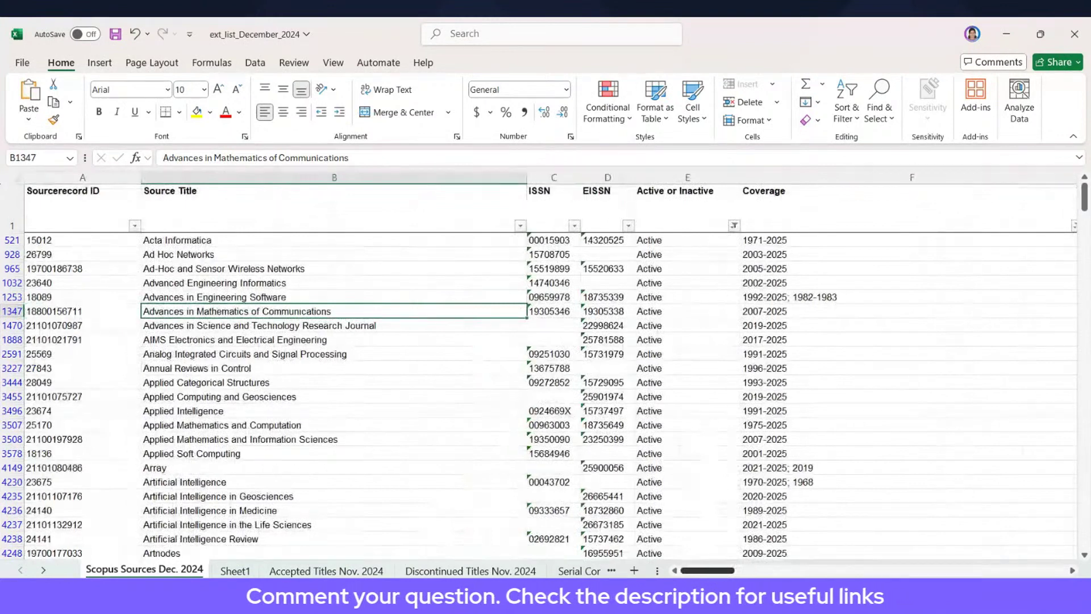
Step: Back in Scopus Preview, clear the subject area text and set the source search to Title
{"action": "key", "text": "alt+Tab"}
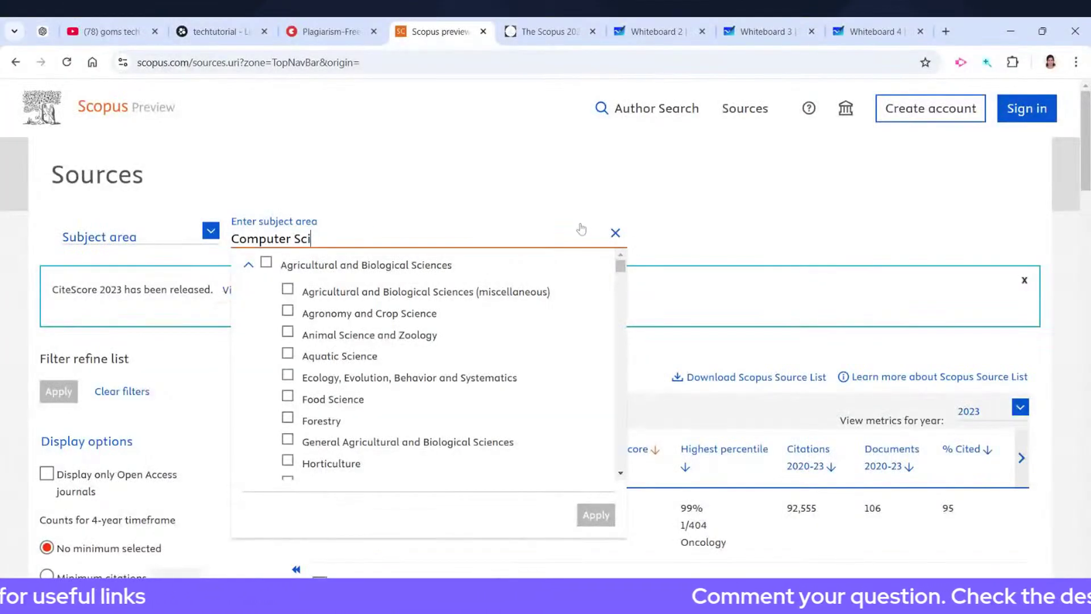
{"action": "left_click", "coordinate": [615, 232]}
{"action": "left_click", "coordinate": [211, 231]}
{"action": "left_click", "coordinate": [185, 283]}
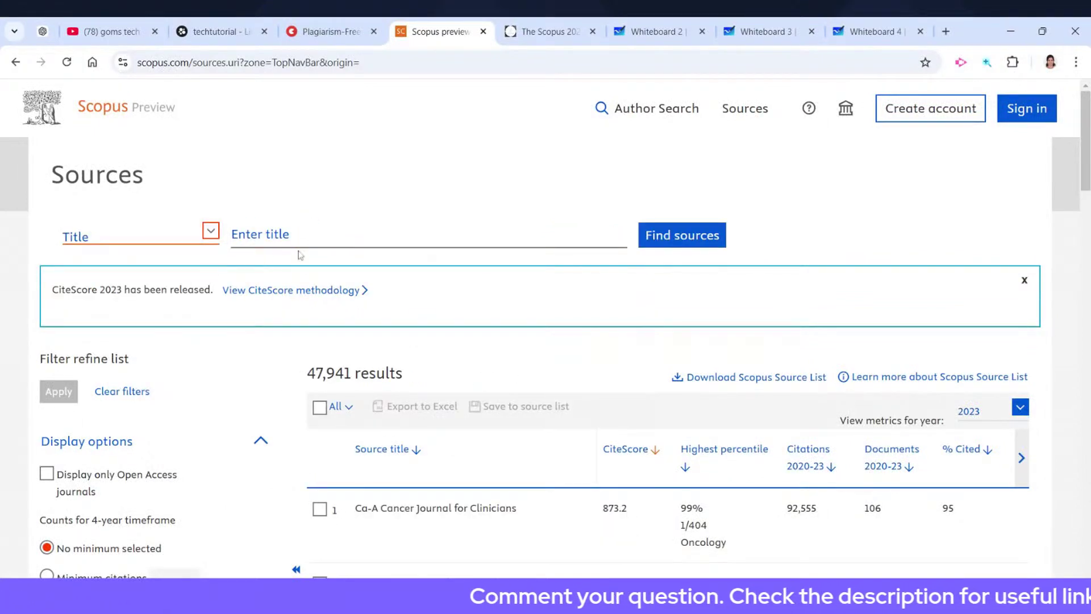
Step: Find the source titled "Advances in Science and Technology Research Journal" and open its source details page
{"action": "left_click", "coordinate": [316, 243]}
{"action": "type", "text": "Advances in Science and Technology Research Journal"}
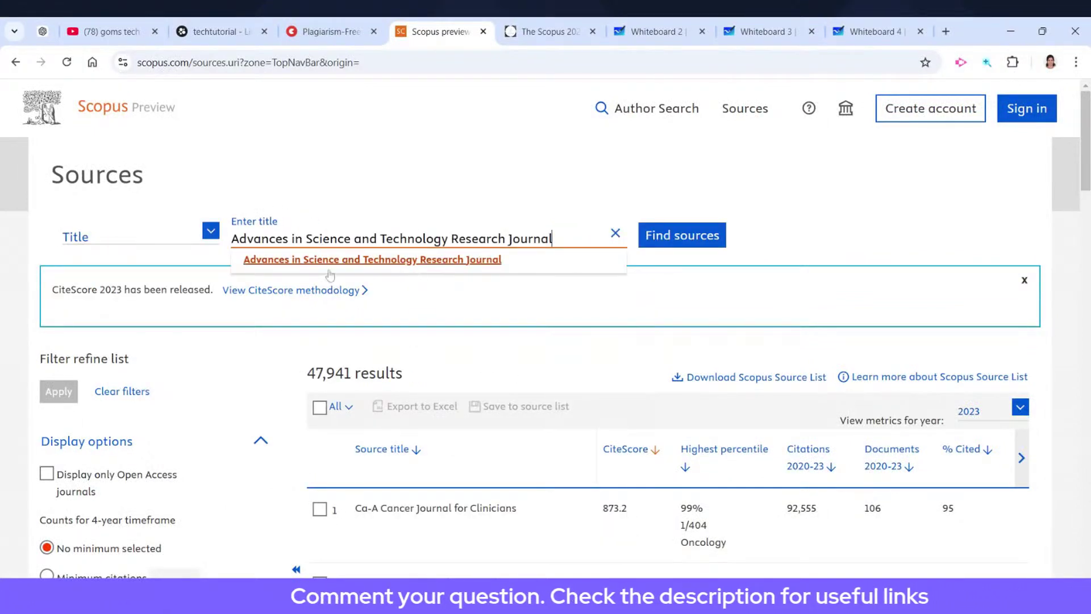
{"action": "left_click", "coordinate": [416, 260]}
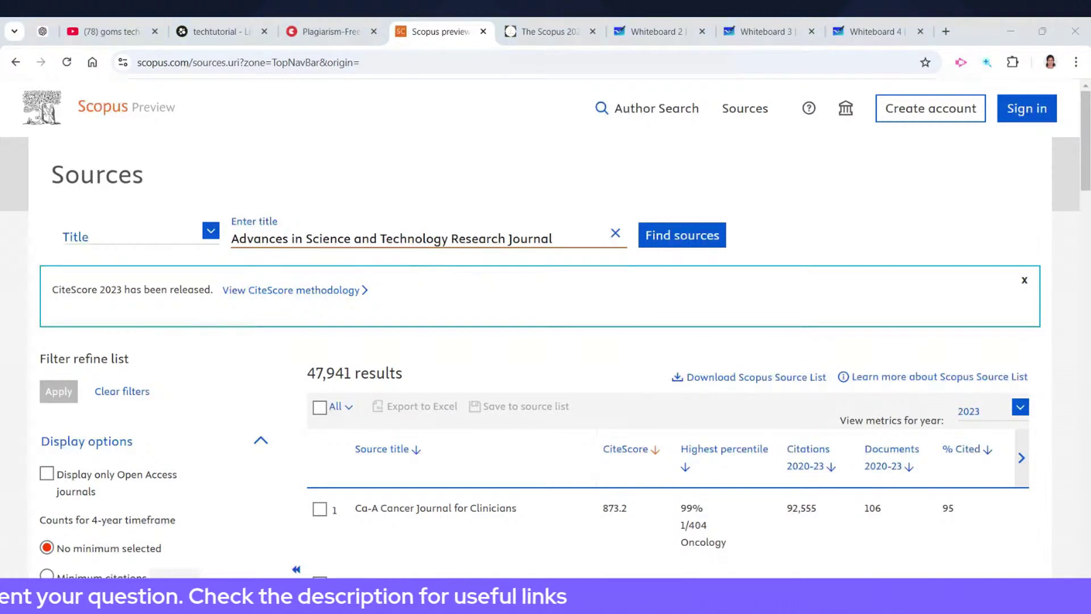
{"action": "left_click", "coordinate": [654, 233]}
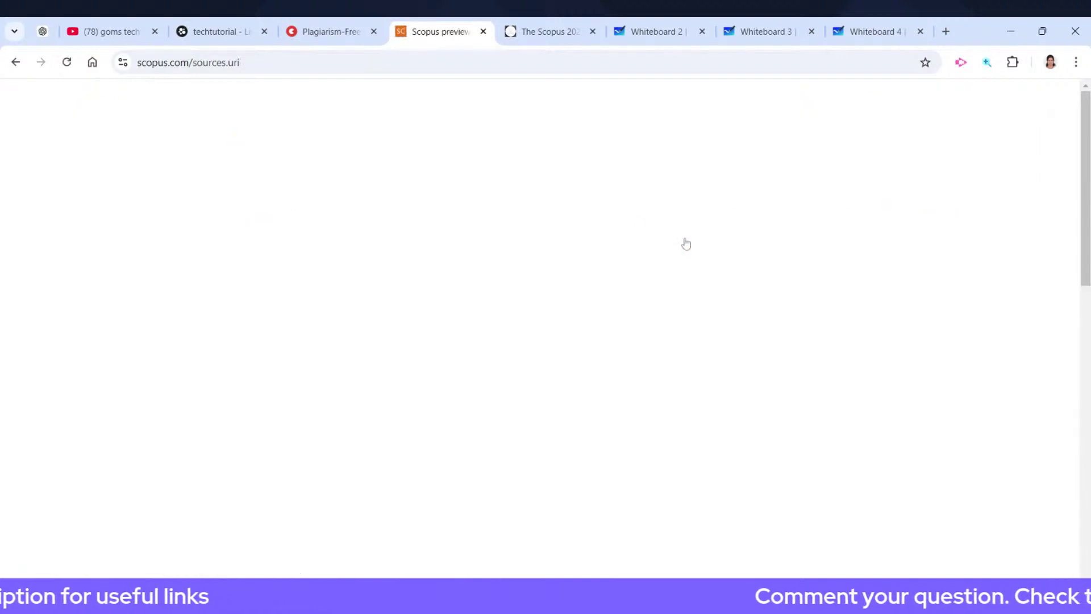
{"action": "scroll", "coordinate": [685, 353], "scroll_direction": "down", "scroll_amount": 3}
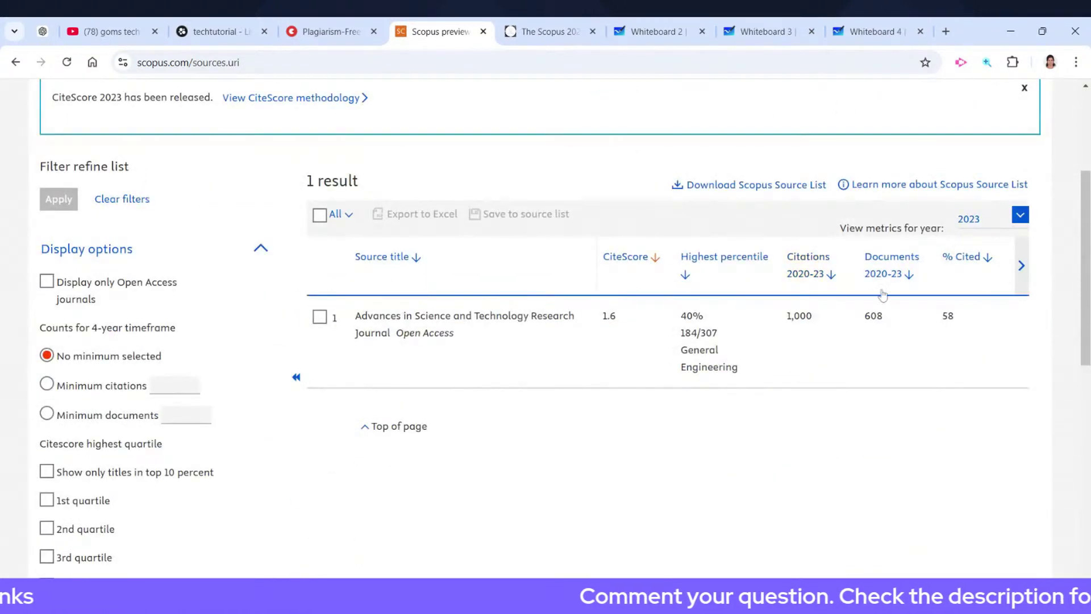
{"action": "left_click", "coordinate": [426, 320]}
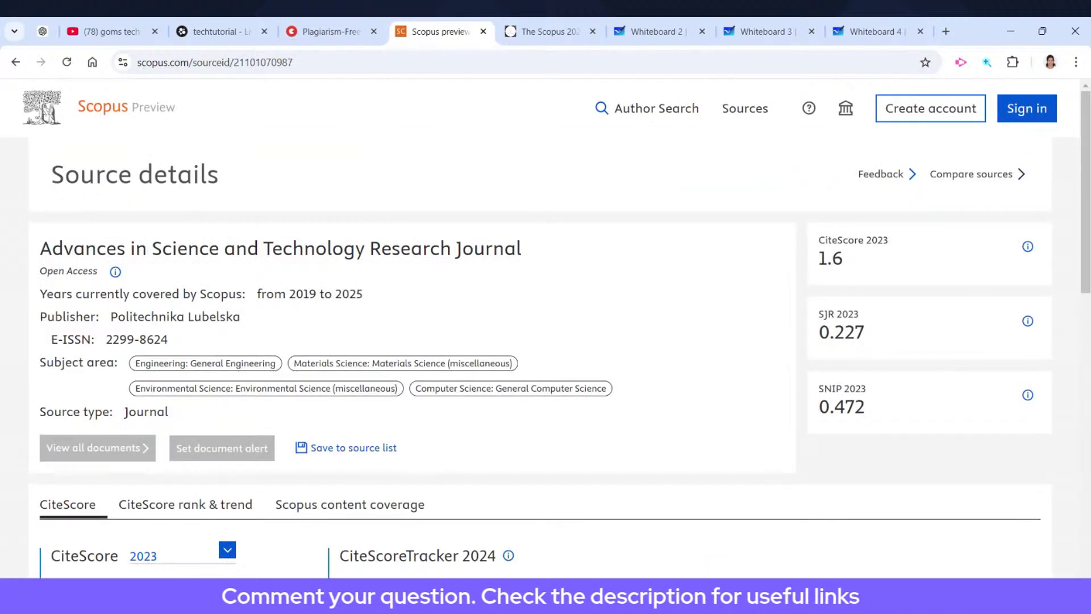
Step: Check the journal's publisher and the years currently covered by Scopus
{"action": "left_click_drag", "start_coordinate": [112, 319], "coordinate": [277, 322]}
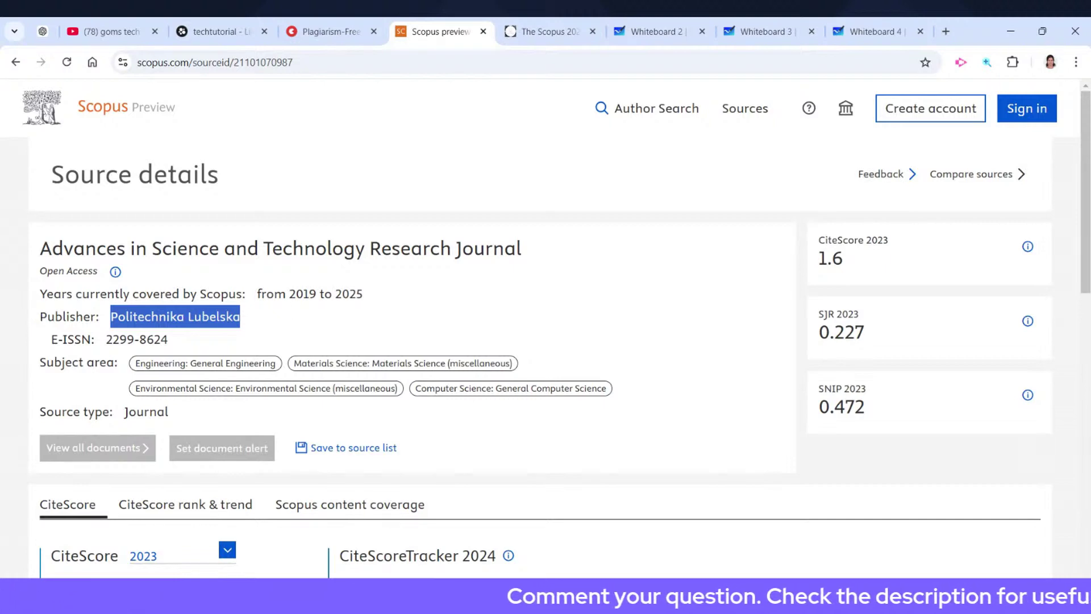
{"action": "left_click", "coordinate": [278, 331]}
{"action": "left_click_drag", "start_coordinate": [287, 293], "coordinate": [370, 303]}
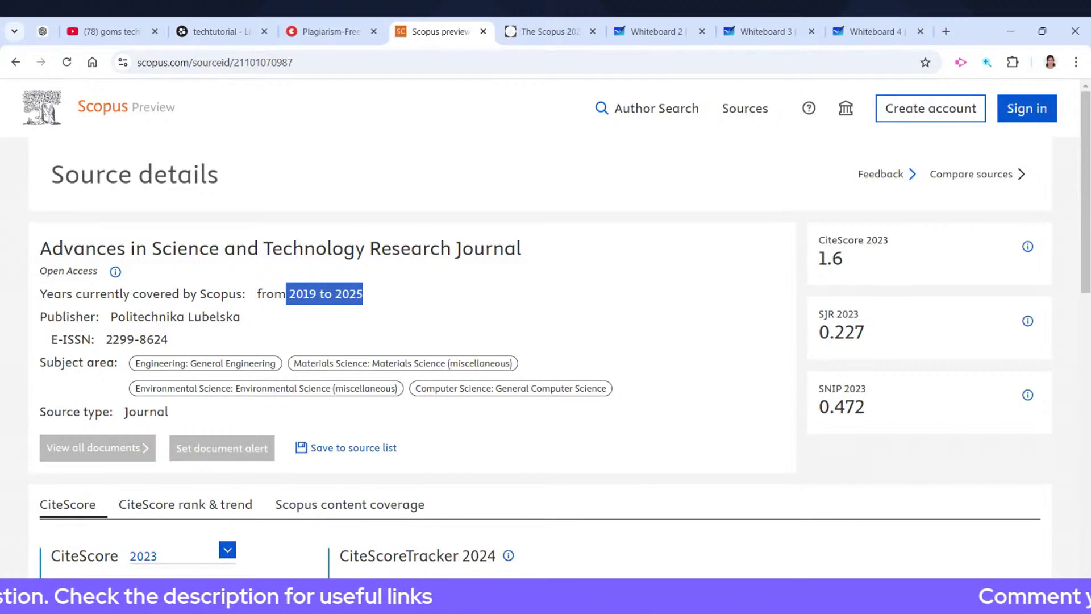
{"action": "left_click", "coordinate": [397, 319]}
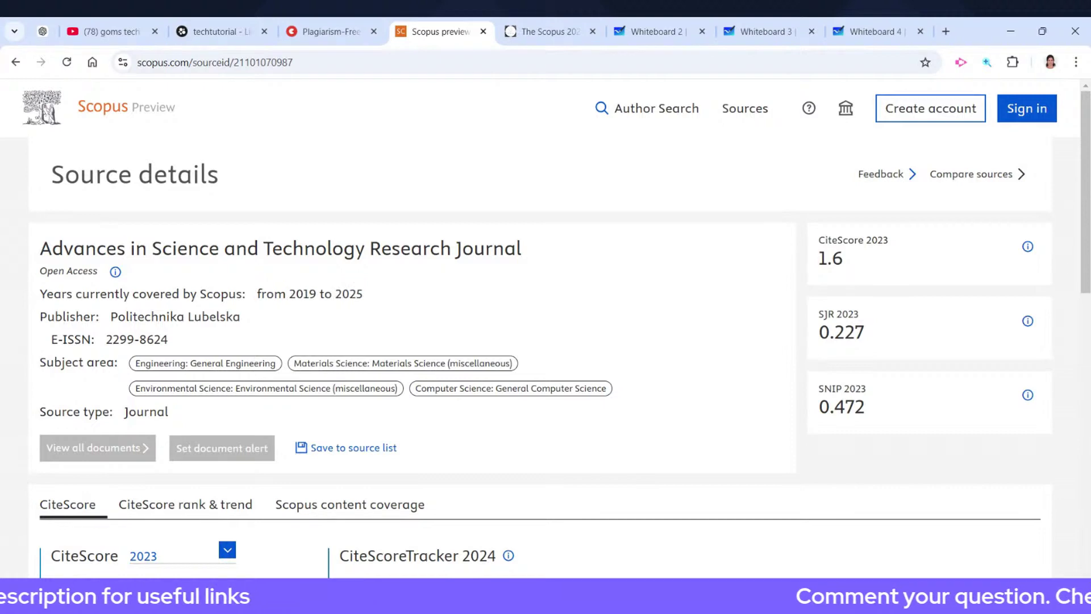
{"action": "left_click_drag", "start_coordinate": [289, 294], "coordinate": [366, 294]}
{"action": "left_click", "coordinate": [285, 320]}
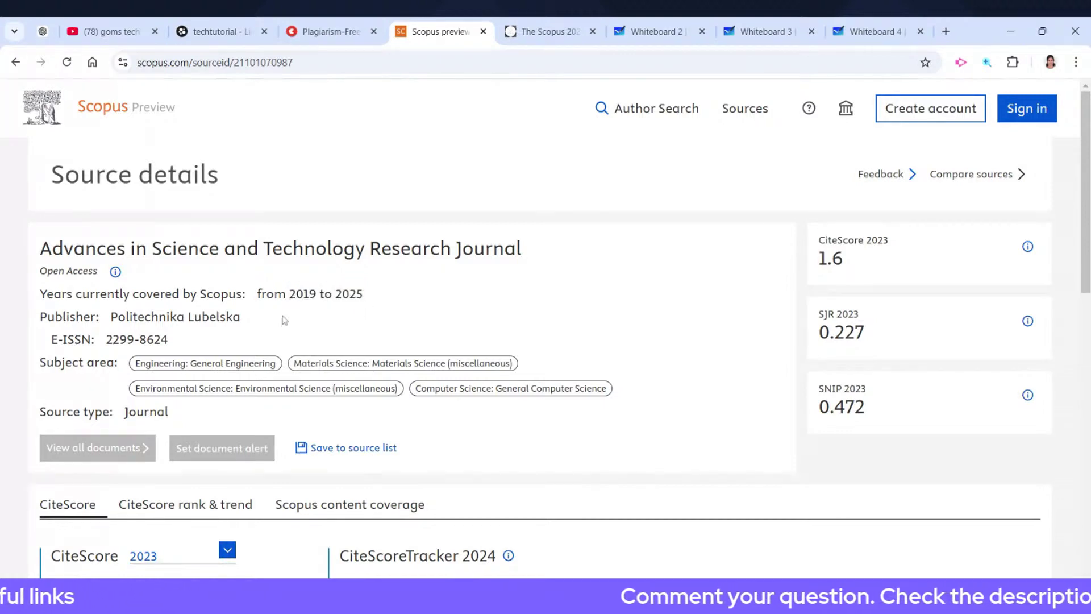
Step: Examine each subject area listed for the journal, with the page enlarged for readability
{"action": "left_click_drag", "start_coordinate": [129, 364], "coordinate": [624, 390]}
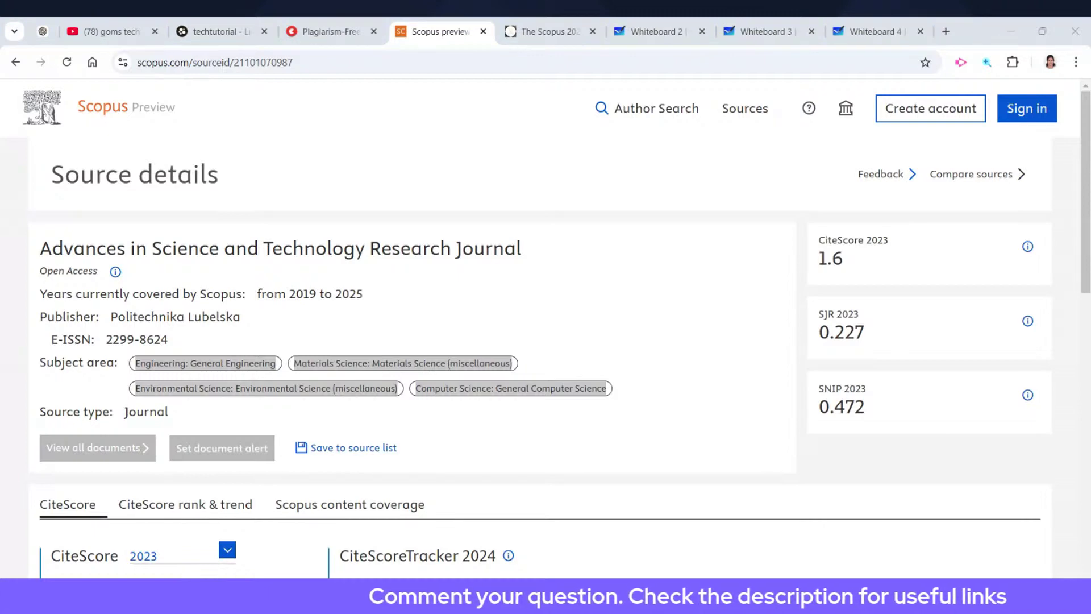
{"action": "left_click", "coordinate": [672, 314]}
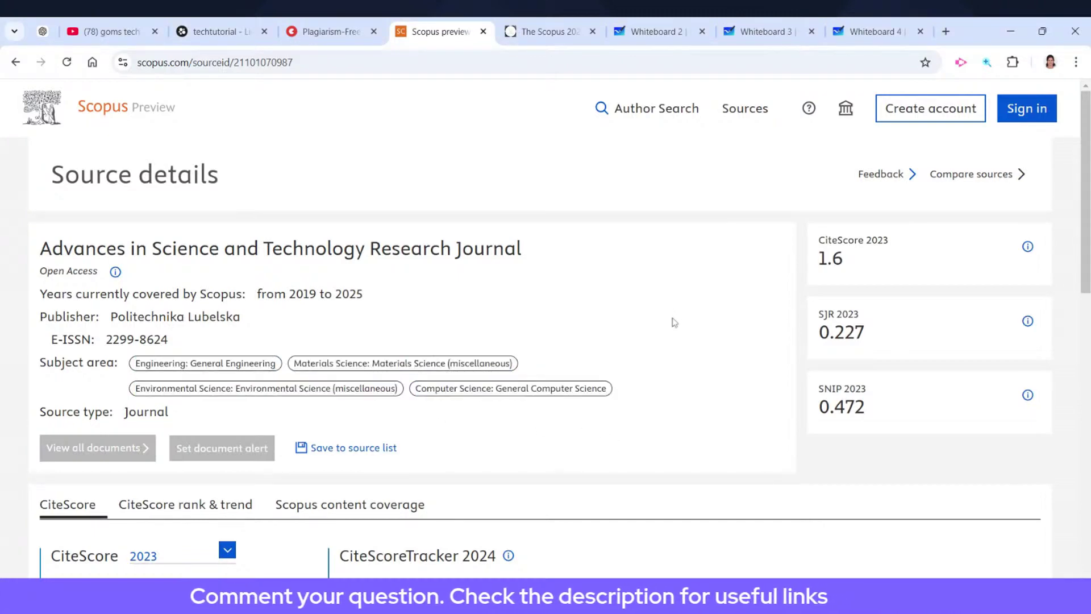
{"action": "left_click_drag", "start_coordinate": [135, 365], "coordinate": [181, 364]}
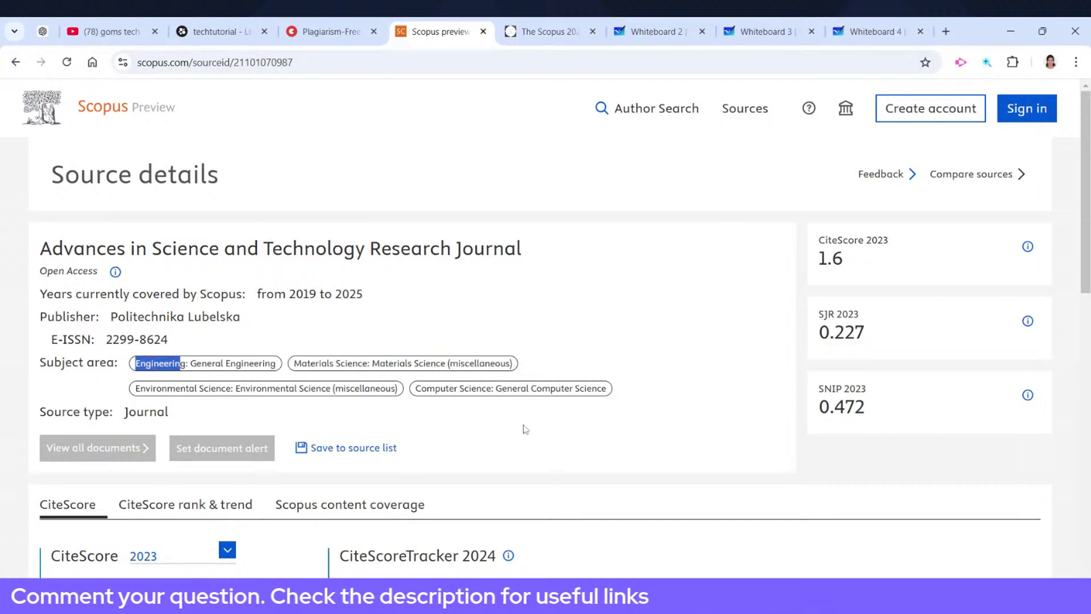
{"action": "left_click", "coordinate": [523, 425]}
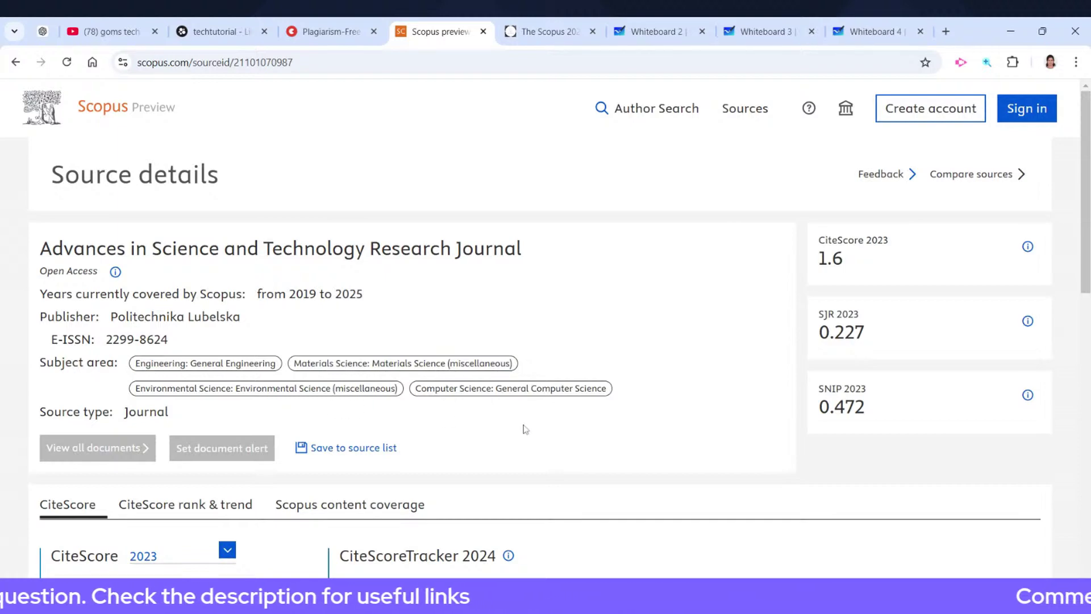
{"action": "key", "text": "ctrl+plus"}
{"action": "key", "text": "ctrl+plus"}
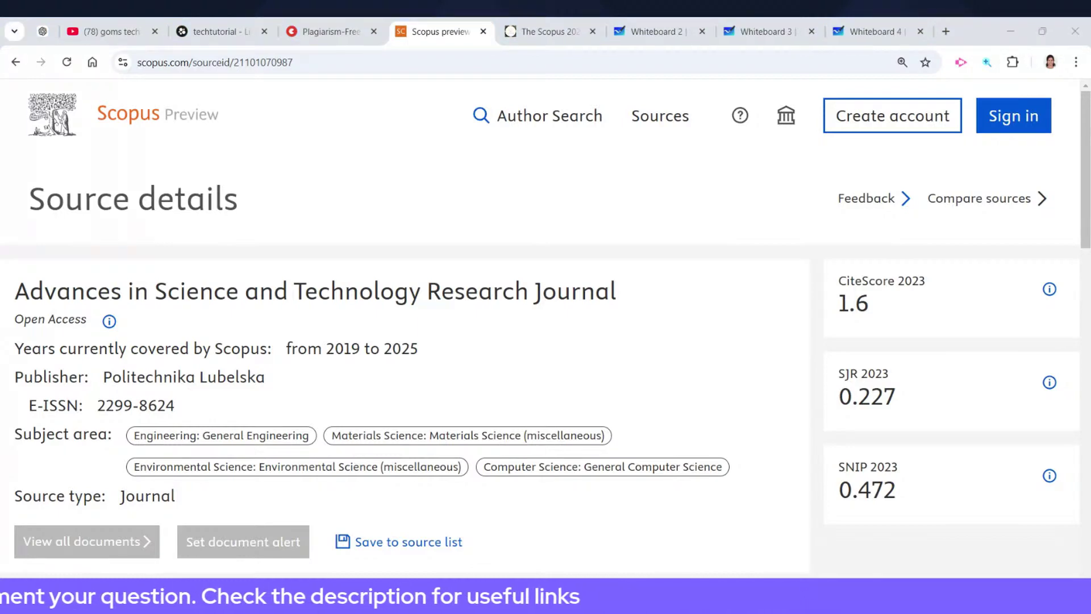
{"action": "left_click_drag", "start_coordinate": [139, 467], "coordinate": [703, 466]}
{"action": "left_click", "coordinate": [732, 372]}
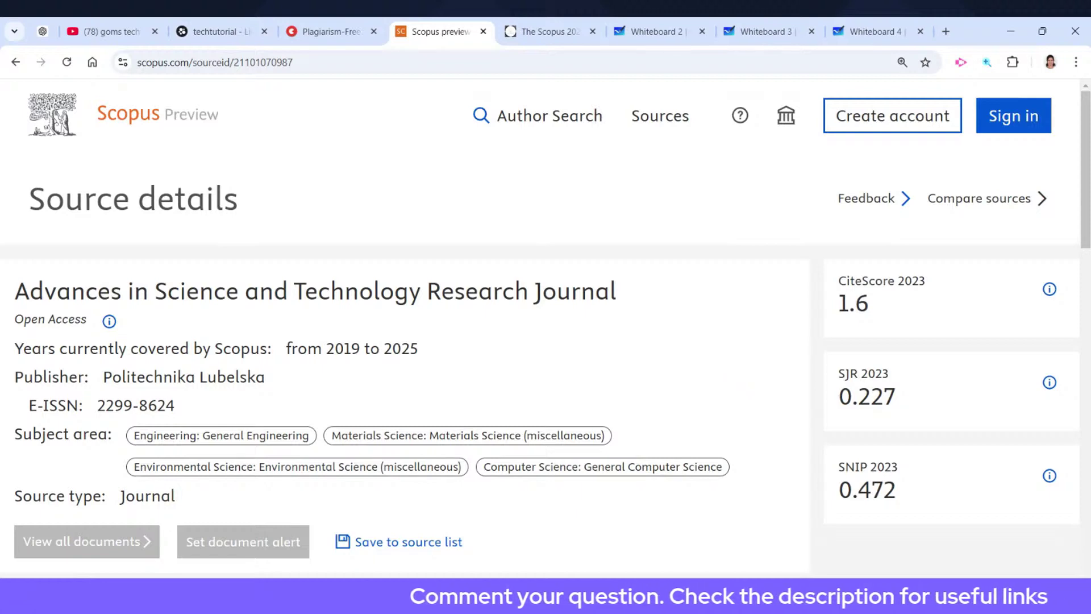
{"action": "scroll", "coordinate": [545, 329], "scroll_direction": "down", "scroll_amount": 1}
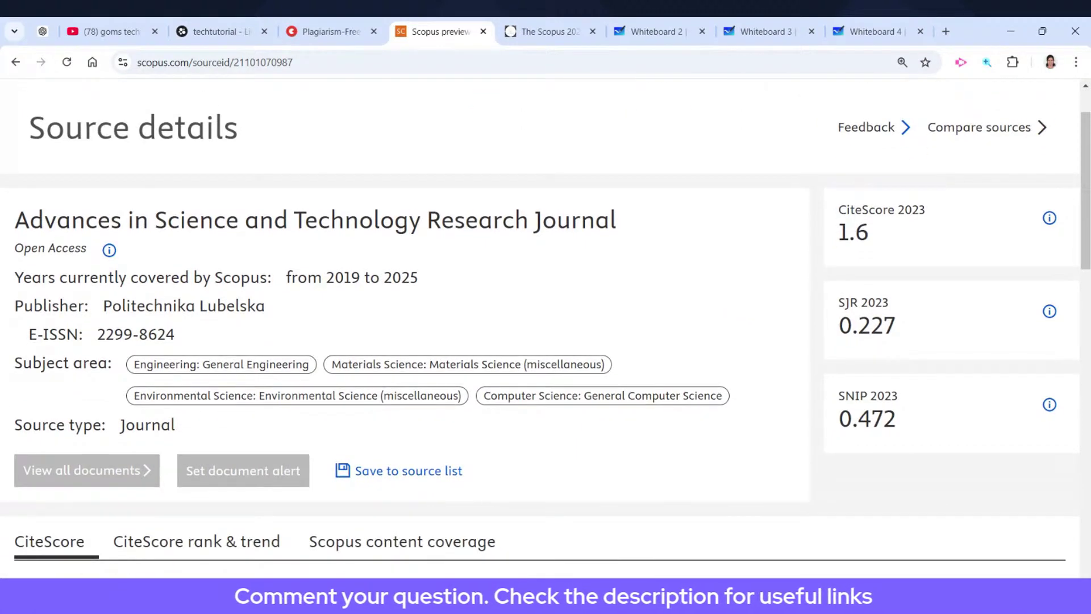
{"action": "left_click_drag", "start_coordinate": [147, 365], "coordinate": [606, 367]}
{"action": "left_click", "coordinate": [320, 365]}
{"action": "left_click", "coordinate": [496, 411]}
{"action": "left_click_drag", "start_coordinate": [748, 405], "coordinate": [487, 420]}
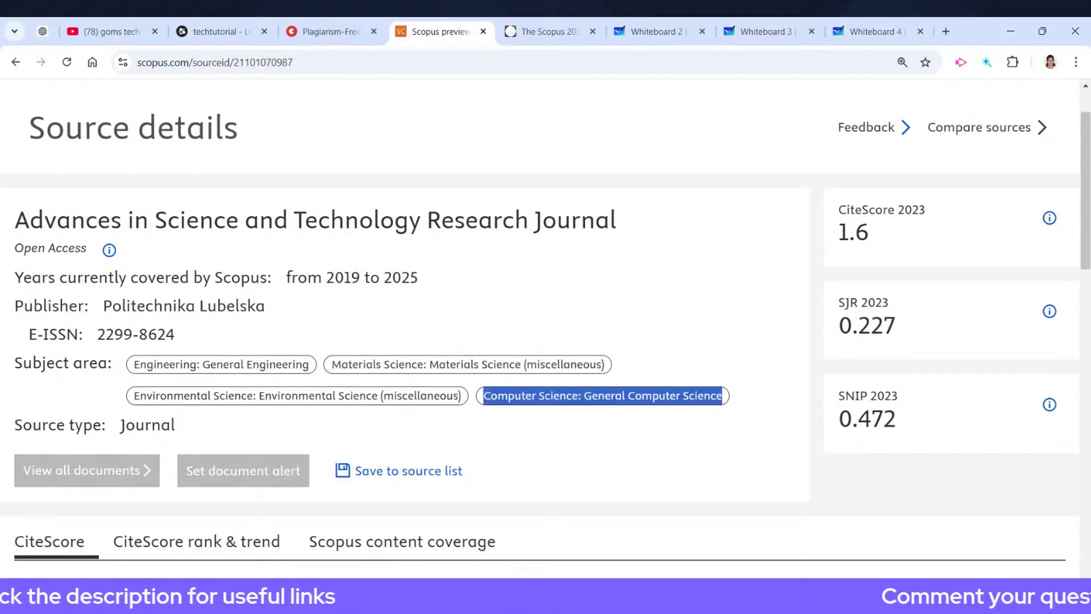
{"action": "left_click_drag", "start_coordinate": [139, 395], "coordinate": [454, 396]}
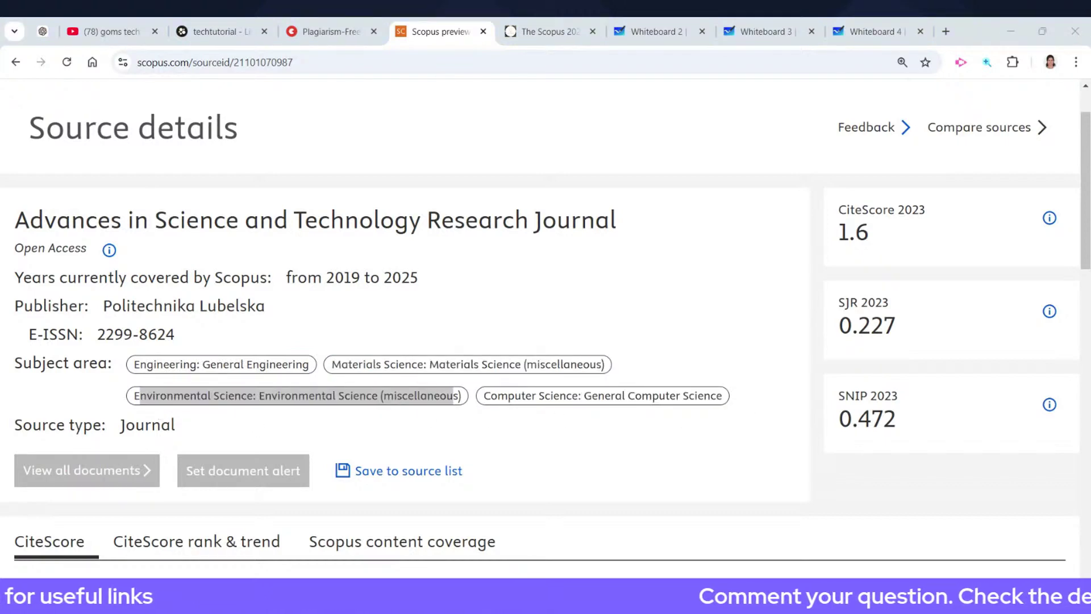
Step: Search Google for the journal title from the source details page, and recheck the title in Scopus Preview
{"action": "left_click_drag", "start_coordinate": [3, 227], "coordinate": [618, 224]}
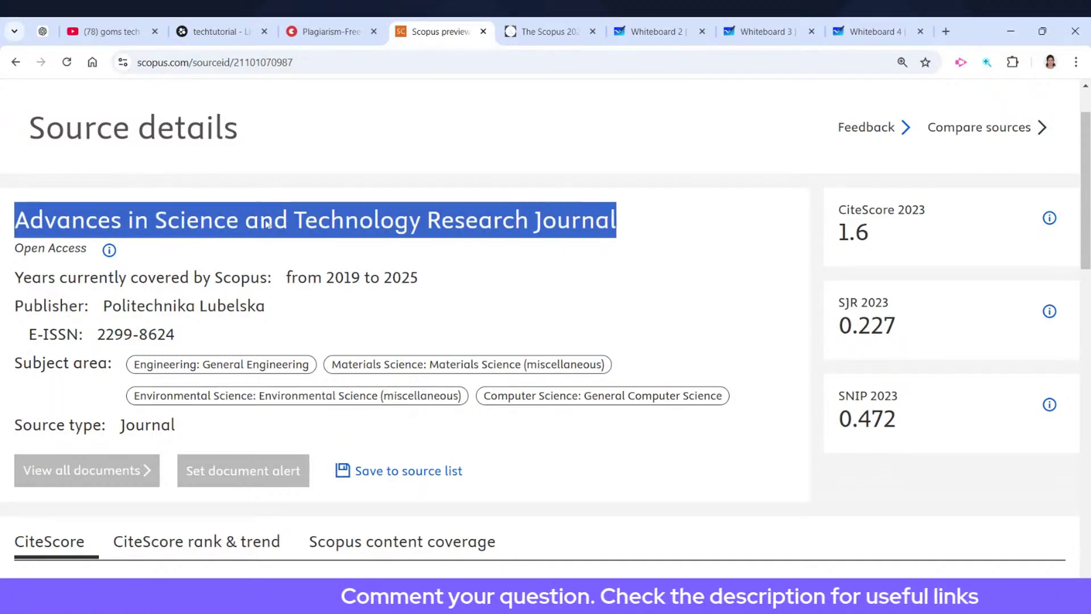
{"action": "right_click", "coordinate": [326, 237]}
{"action": "left_click", "coordinate": [377, 287]}
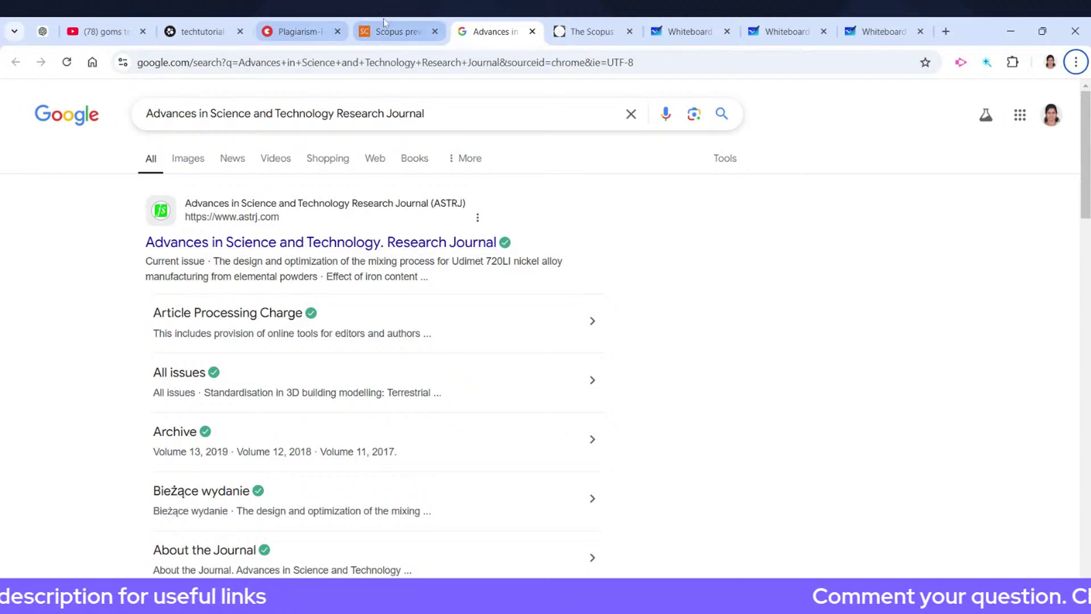
{"action": "left_click", "coordinate": [358, 35]}
{"action": "left_click_drag", "start_coordinate": [13, 227], "coordinate": [570, 226]}
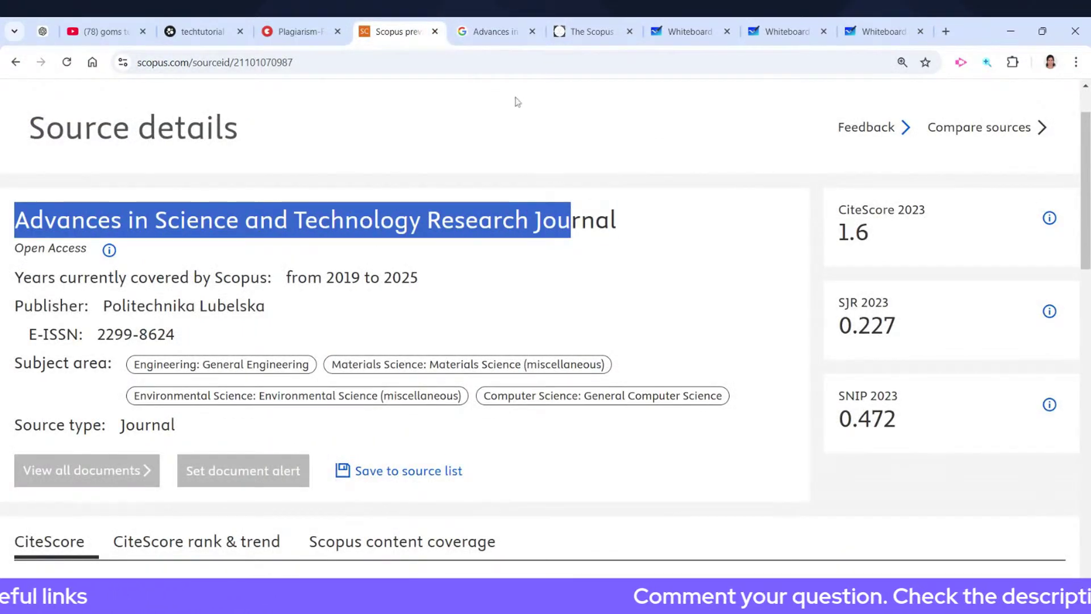
Step: Open the journal's official astrj.com website from the Google results and agree to its data processing notice
{"action": "left_click", "coordinate": [488, 31]}
{"action": "scroll", "coordinate": [447, 322], "scroll_direction": "down", "scroll_amount": 6}
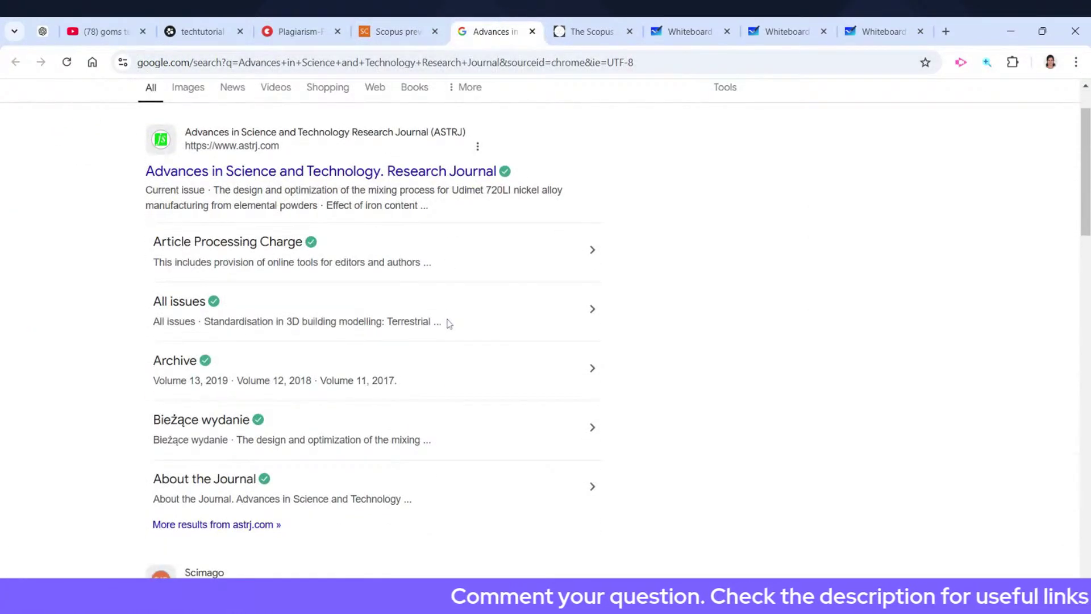
{"action": "scroll", "coordinate": [447, 322], "scroll_direction": "up", "scroll_amount": 6}
{"action": "left_click", "coordinate": [391, 245]}
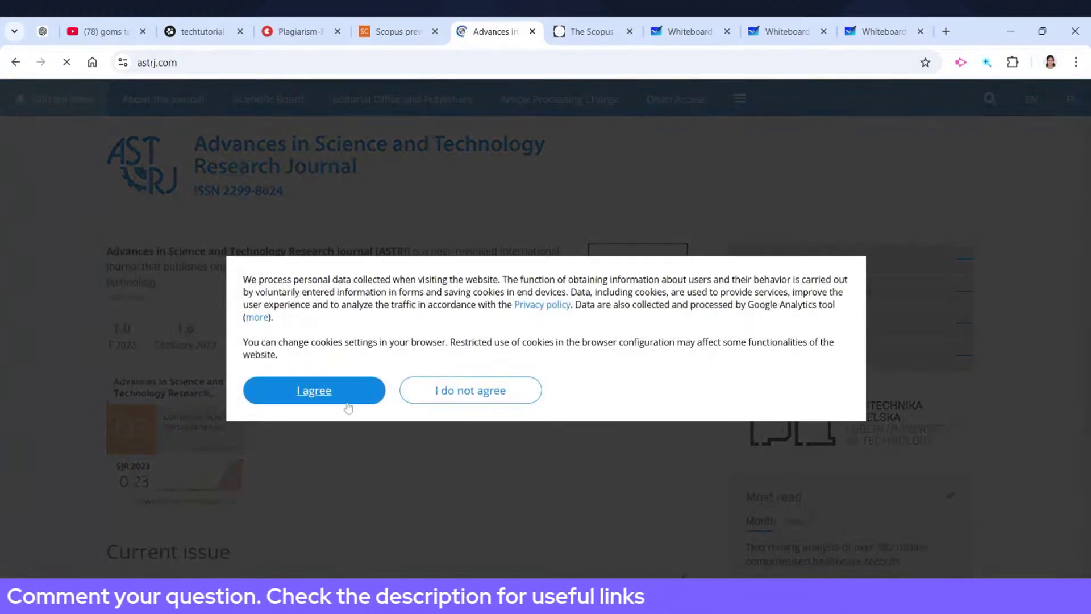
{"action": "left_click", "coordinate": [348, 403]}
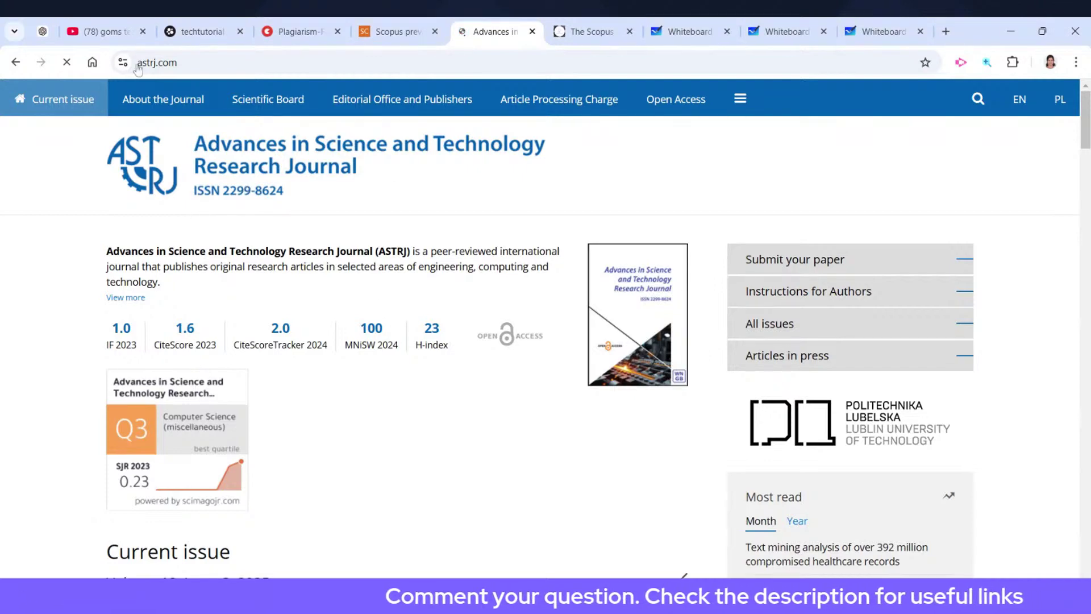
Step: Compare the journal's E-ISSN in Scopus Preview with the ISSN shown on its official website
{"action": "left_click", "coordinate": [392, 32]}
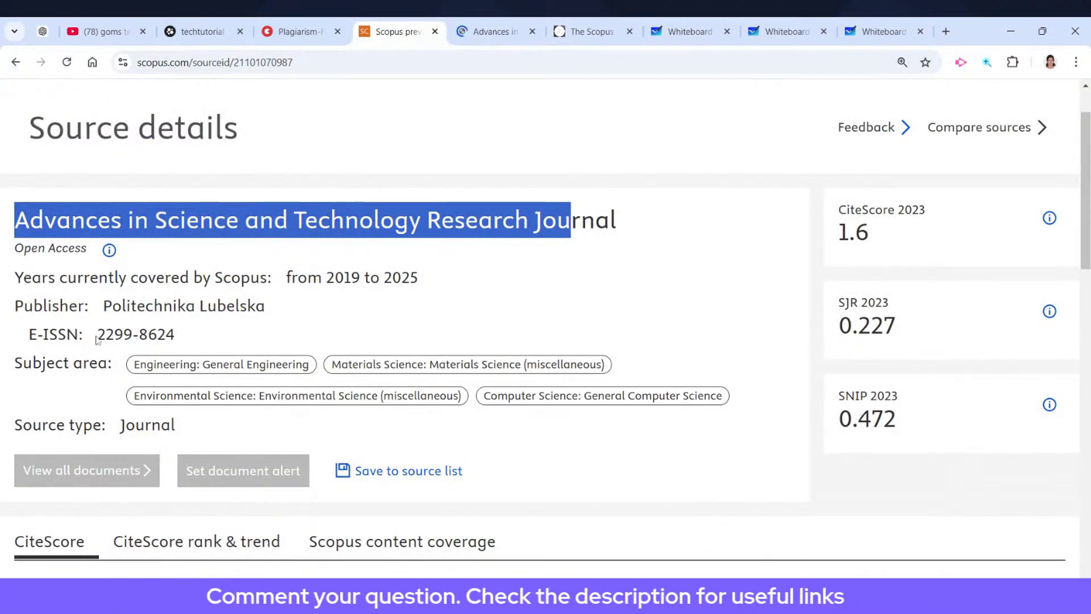
{"action": "left_click_drag", "start_coordinate": [97, 335], "coordinate": [174, 335]}
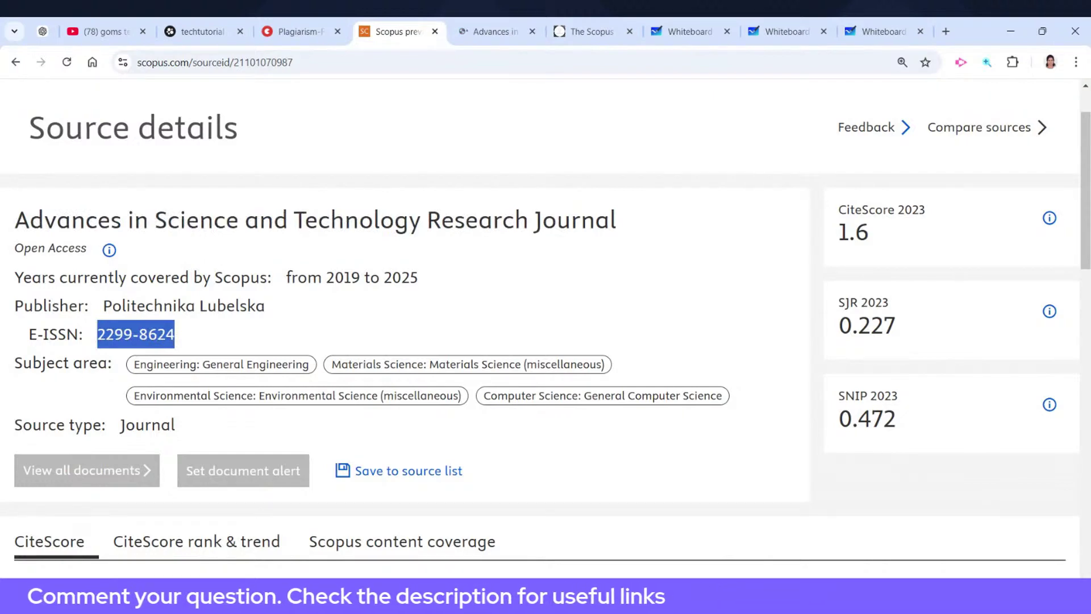
{"action": "left_click", "coordinate": [492, 31]}
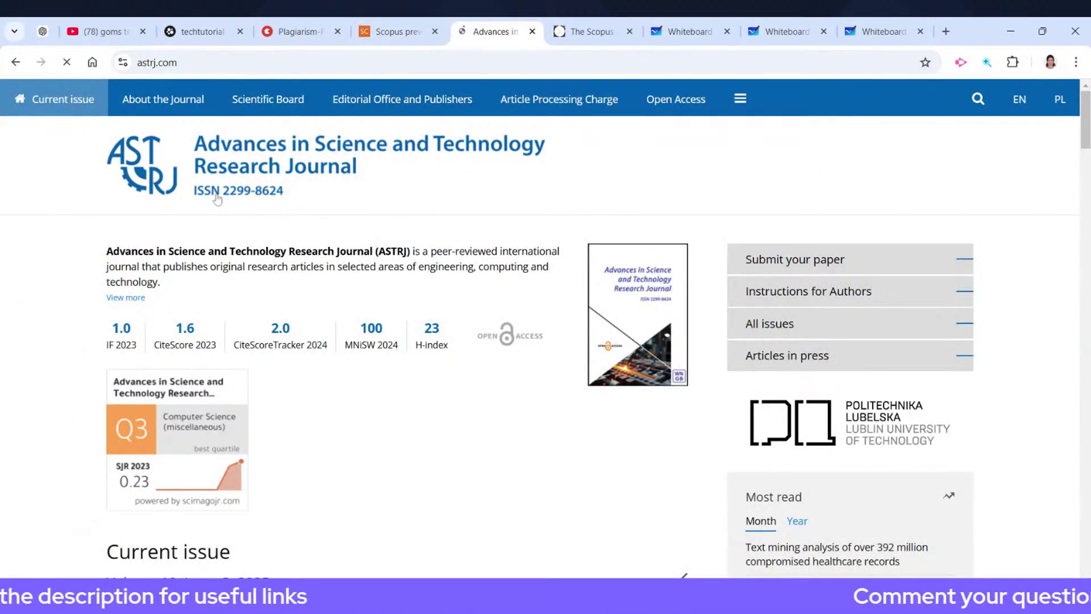
{"action": "left_click", "coordinate": [435, 27]}
{"action": "left_click", "coordinate": [500, 31]}
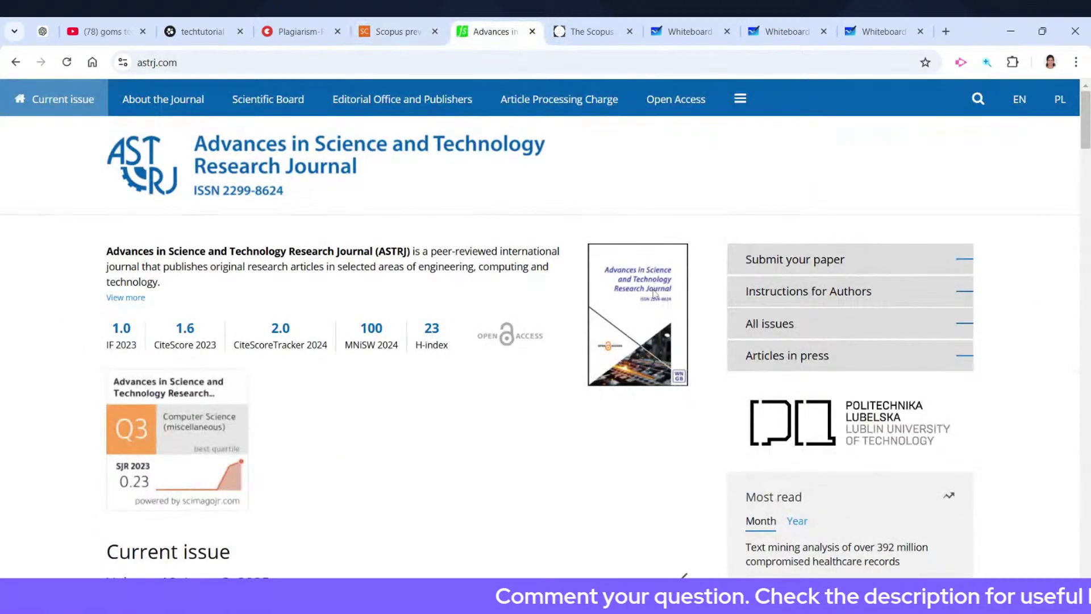
Step: Examine the journal home page for its peer-review statement, citation metrics, current issue and submission links
{"action": "left_click_drag", "start_coordinate": [420, 251], "coordinate": [486, 251]}
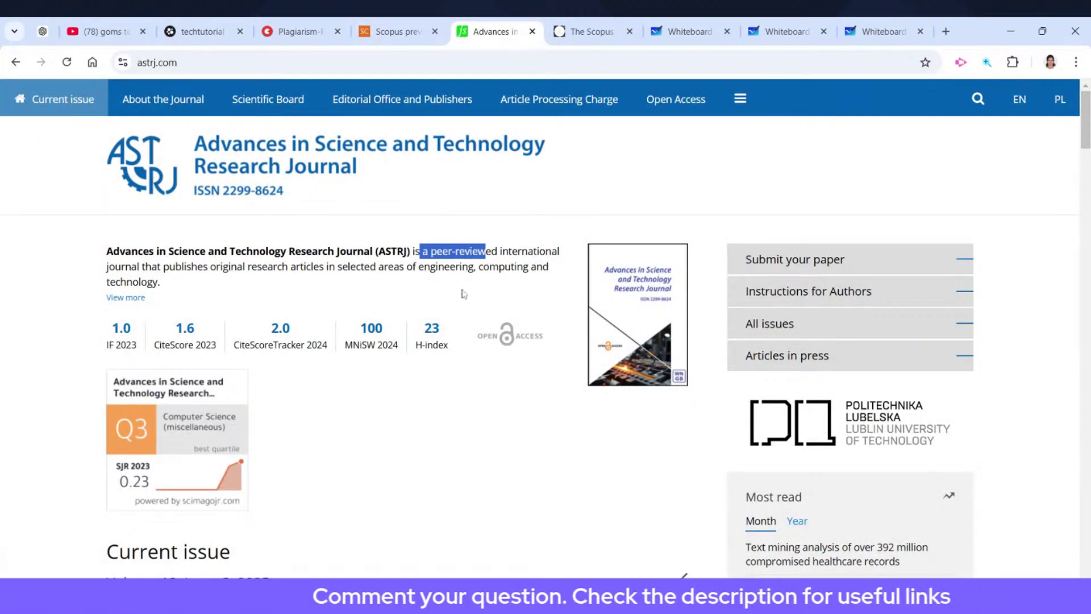
{"action": "scroll", "coordinate": [422, 406], "scroll_direction": "down", "scroll_amount": 1}
{"action": "scroll", "coordinate": [422, 406], "scroll_direction": "down", "scroll_amount": 2}
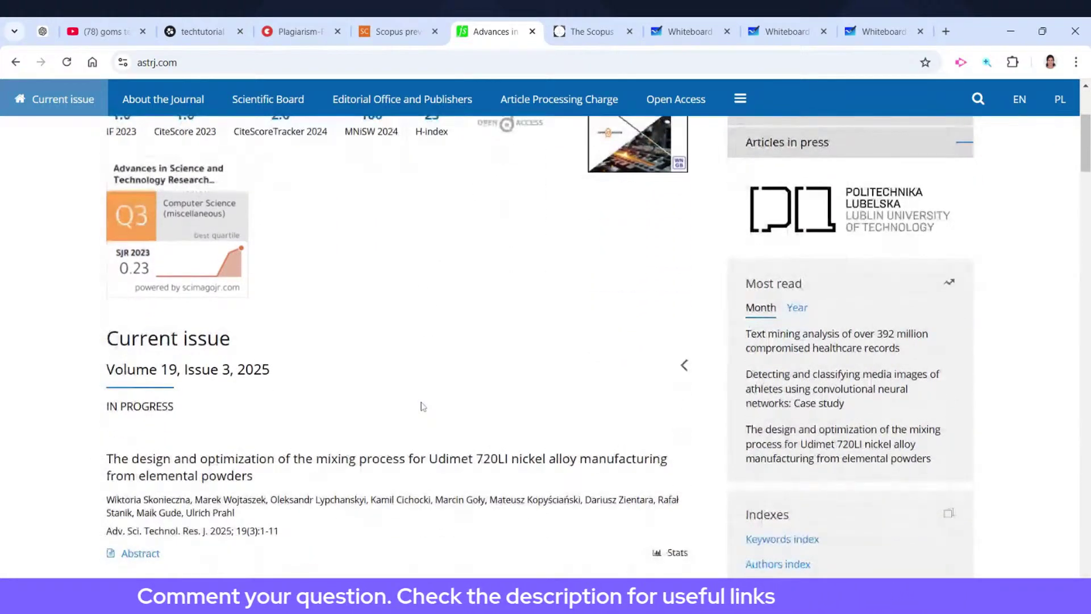
{"action": "scroll", "coordinate": [423, 405], "scroll_direction": "down", "scroll_amount": 4}
{"action": "scroll", "coordinate": [423, 406], "scroll_direction": "up", "scroll_amount": 6}
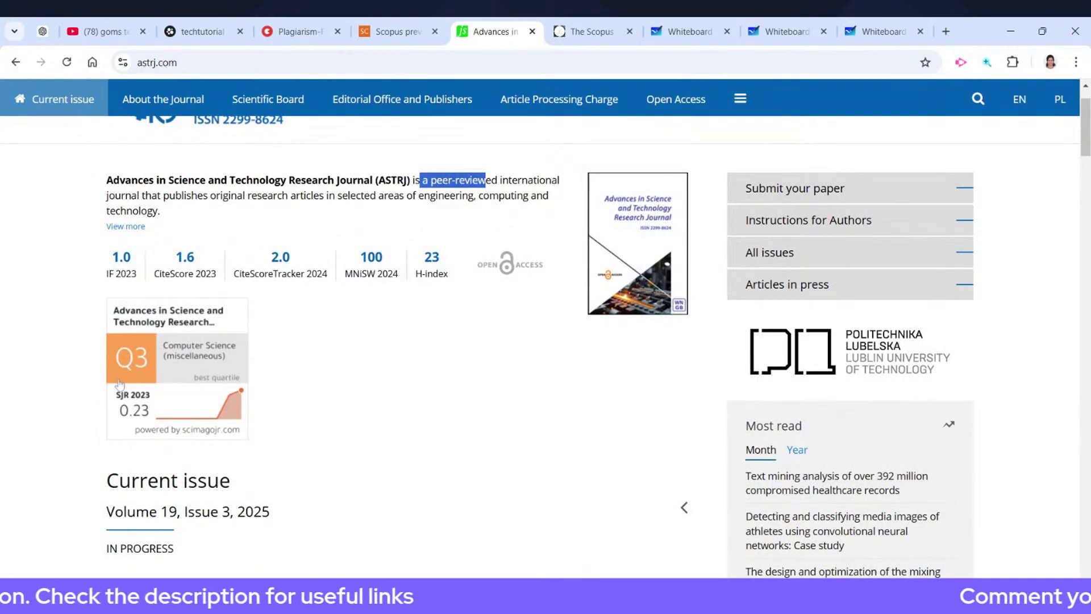
{"action": "left_click_drag", "start_coordinate": [110, 262], "coordinate": [447, 259]}
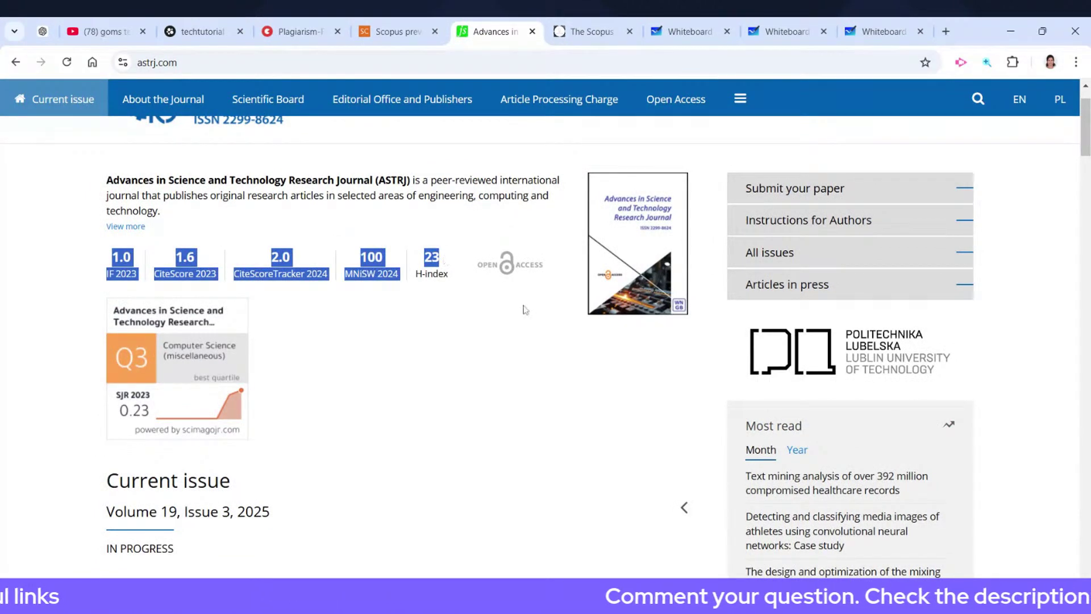
{"action": "scroll", "coordinate": [484, 408], "scroll_direction": "up", "scroll_amount": 1}
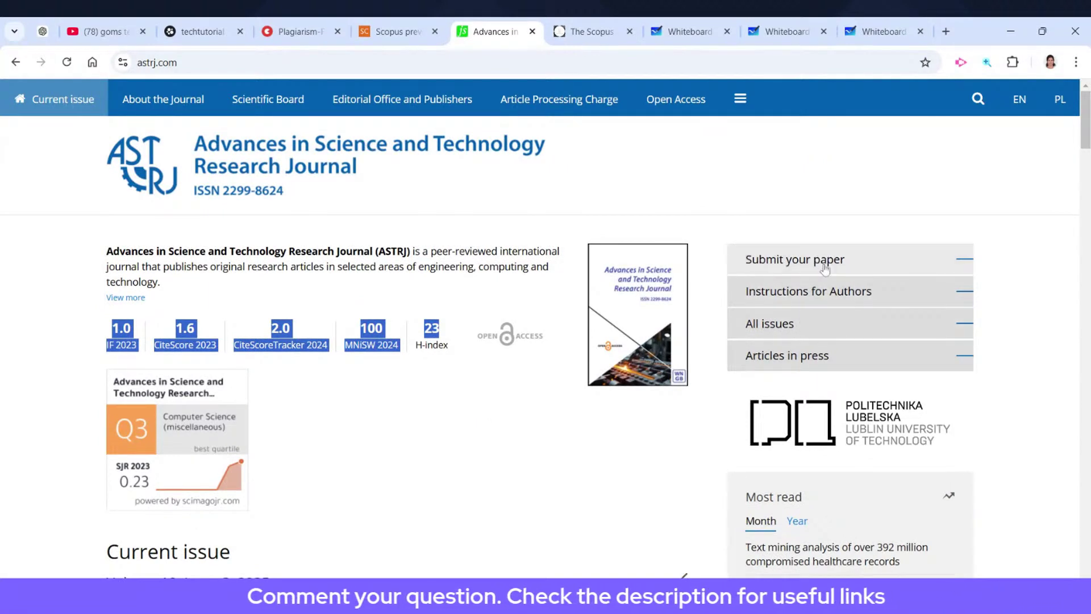
{"action": "key", "text": "alt+Tab"}
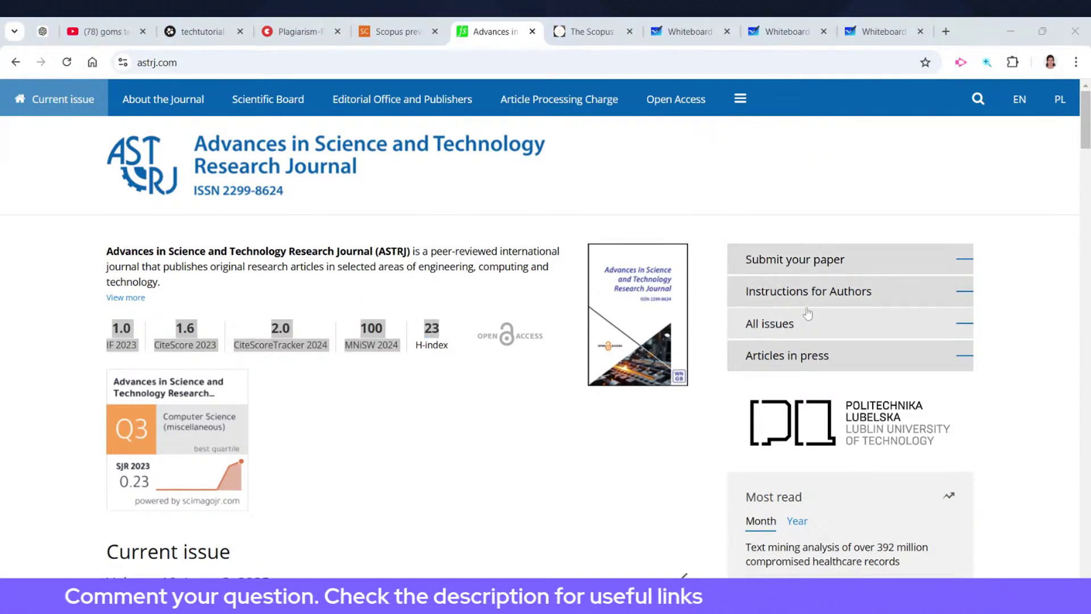
{"action": "key", "text": "alt+Tab"}
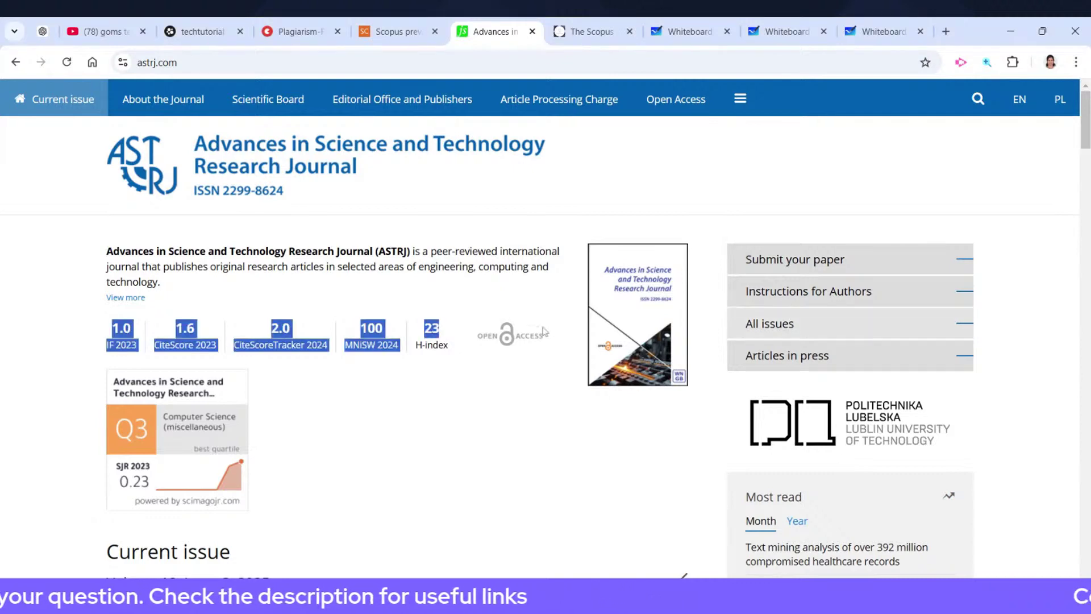
{"action": "left_click", "coordinate": [550, 443]}
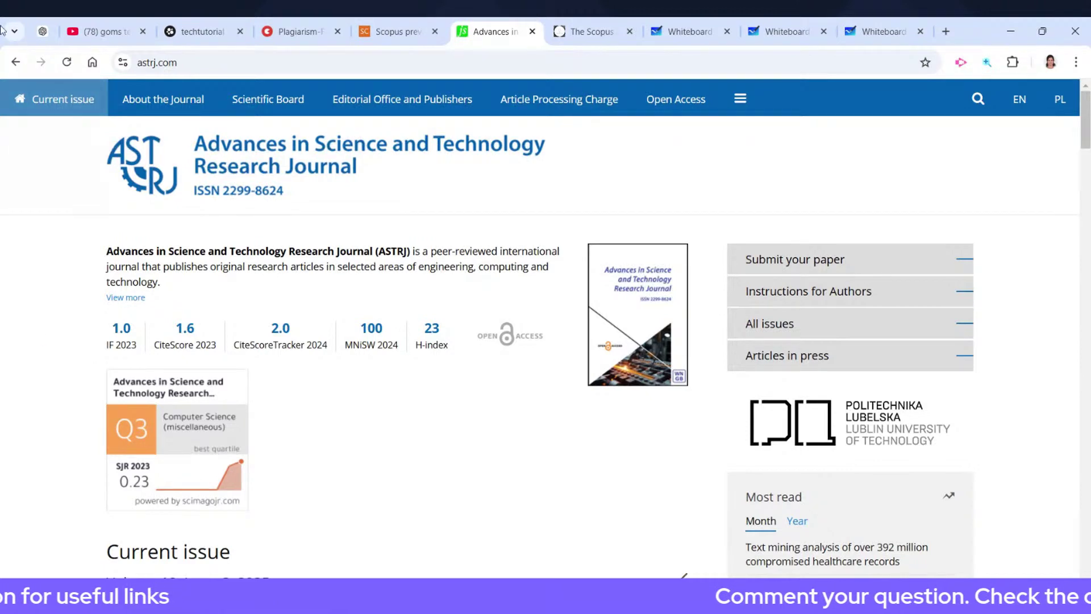
Step: Open the About the Journal page of the Advances in Science and Technology Research Journal website
{"action": "left_click", "coordinate": [183, 109]}
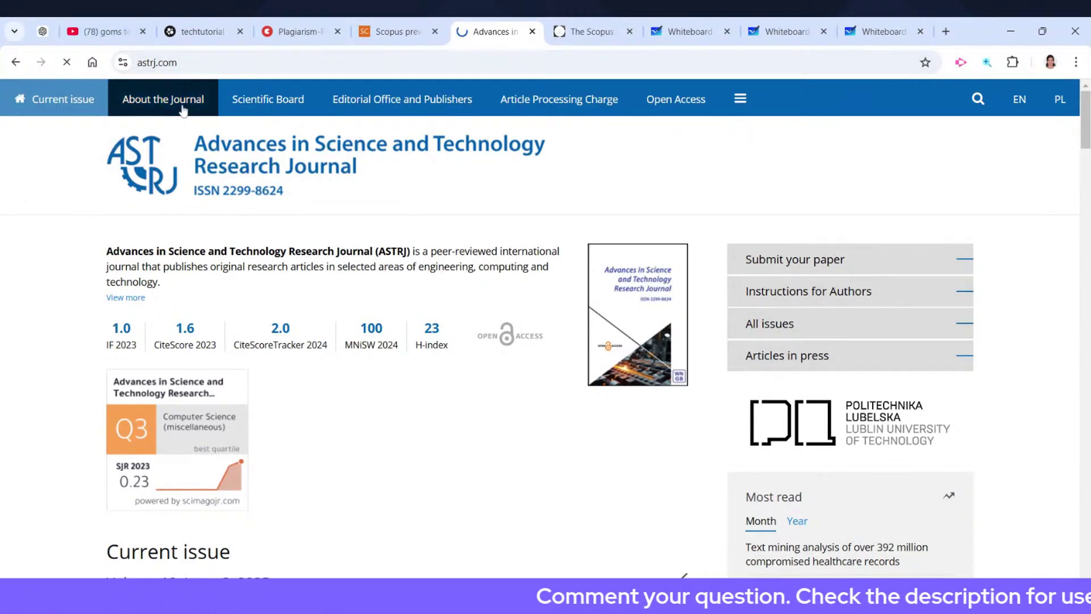
{"action": "left_click", "coordinate": [183, 108]}
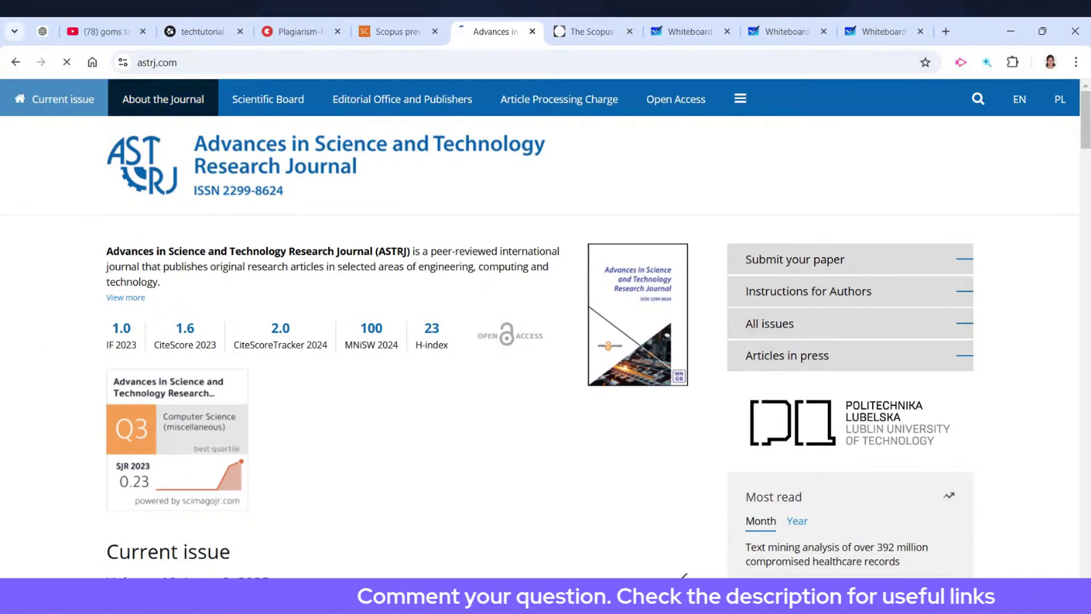